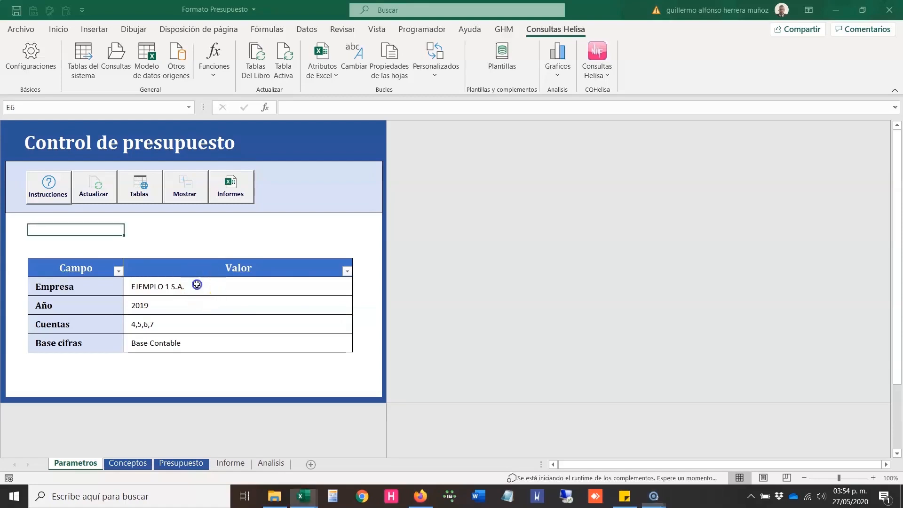
# Step: Review the Empresa, Año, Cuentas and Base cifras values in the parameter table
pyautogui.click(197, 285)
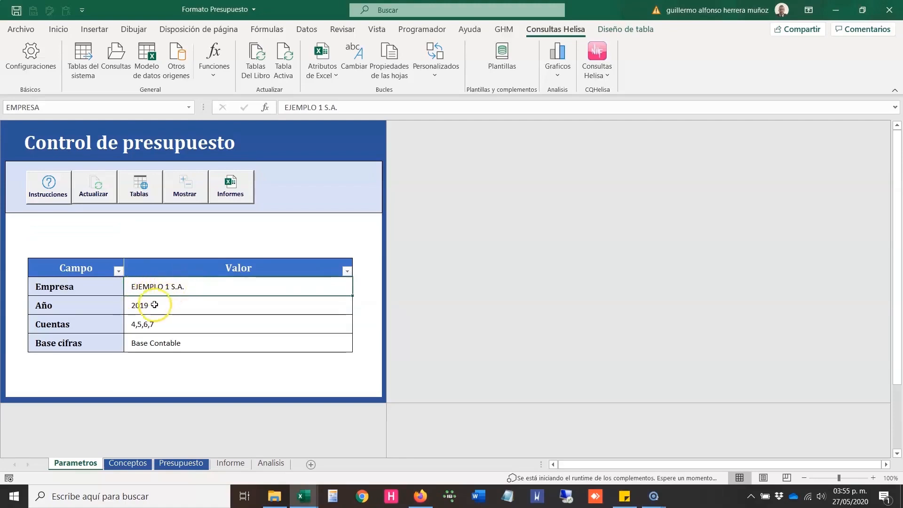
pyautogui.click(170, 301)
pyautogui.click(150, 323)
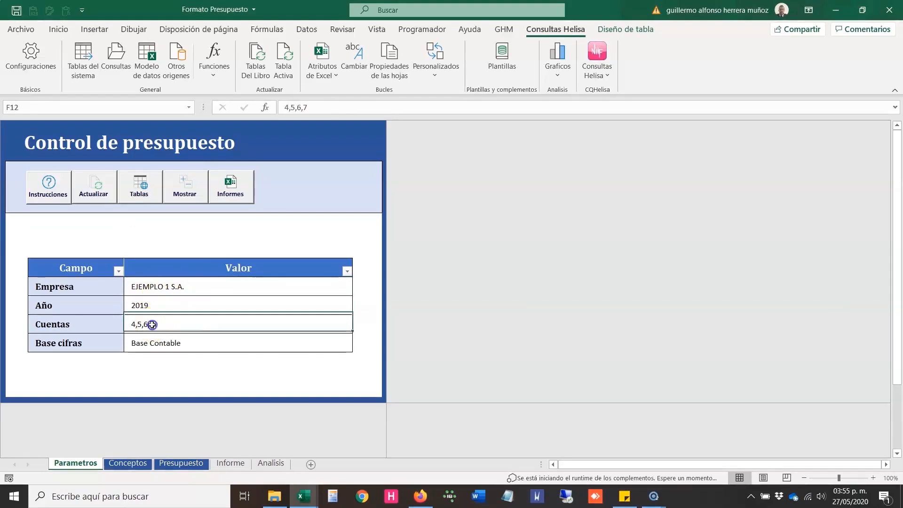
pyautogui.click(181, 343)
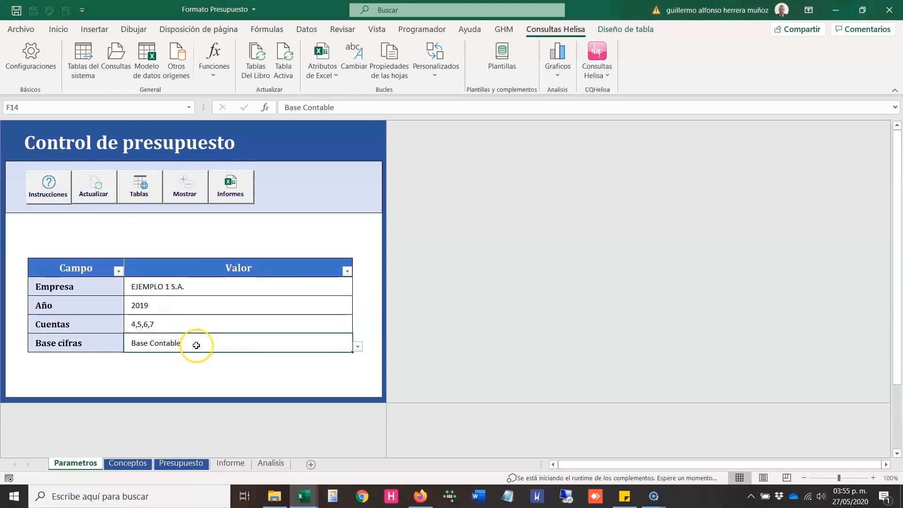
# Step: Show the workbook's hidden table sheets and select the four parameter values from Empresa to Base cifras
pyautogui.click(185, 182)
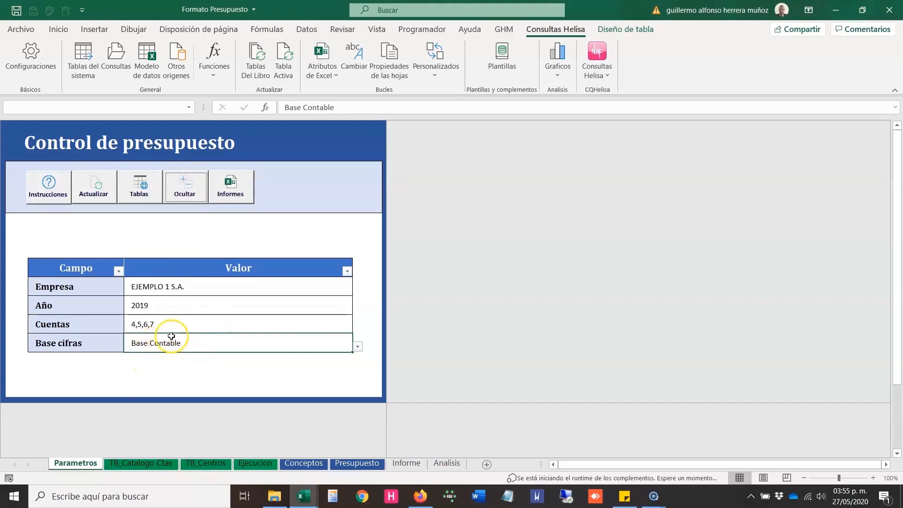
pyautogui.moveTo(160, 288); pyautogui.dragTo(150, 340)
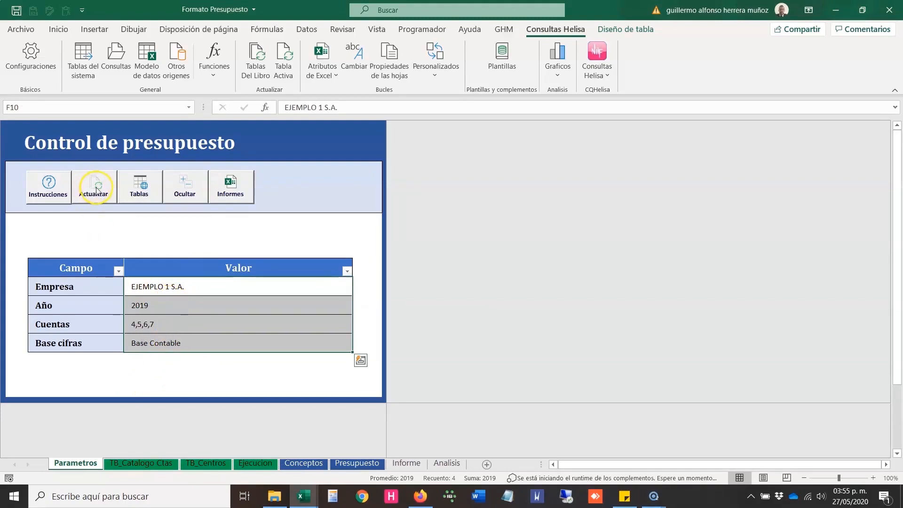
# Step: Examine the contents of the TB_Catalogo Ctas, TB_Centros and Ejecucion sheets
pyautogui.click(130, 462)
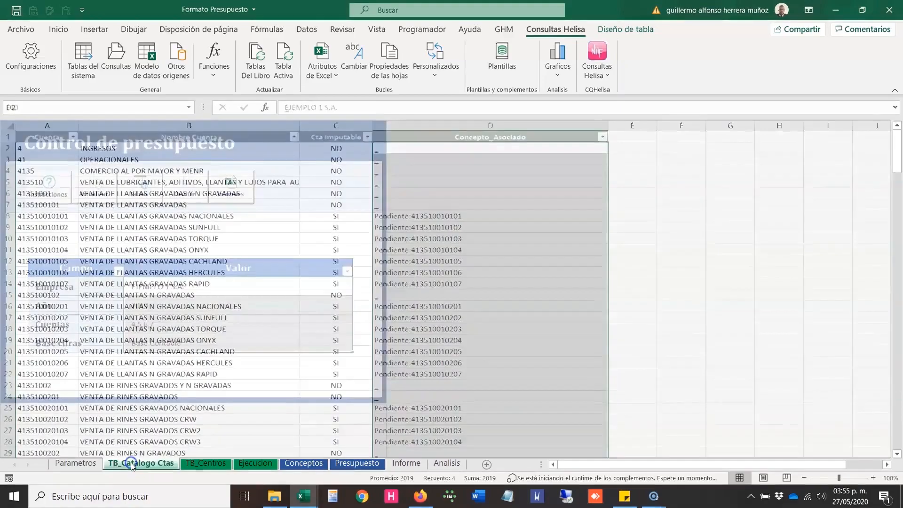
pyautogui.click(203, 463)
pyautogui.click(255, 462)
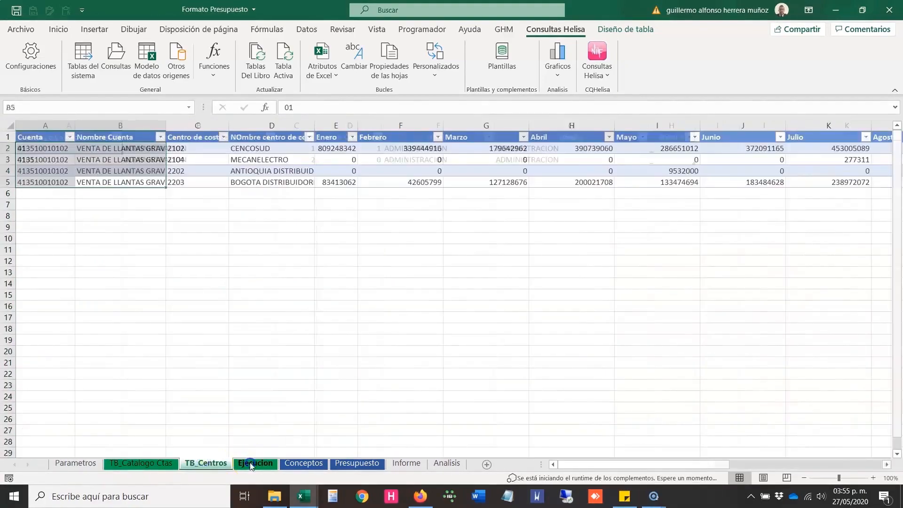
pyautogui.click(131, 463)
pyautogui.click(198, 464)
pyautogui.click(255, 463)
pyautogui.click(158, 463)
pyautogui.moveTo(63, 172); pyautogui.dragTo(409, 256)
pyautogui.click(188, 466)
pyautogui.moveTo(70, 182); pyautogui.dragTo(641, 123)
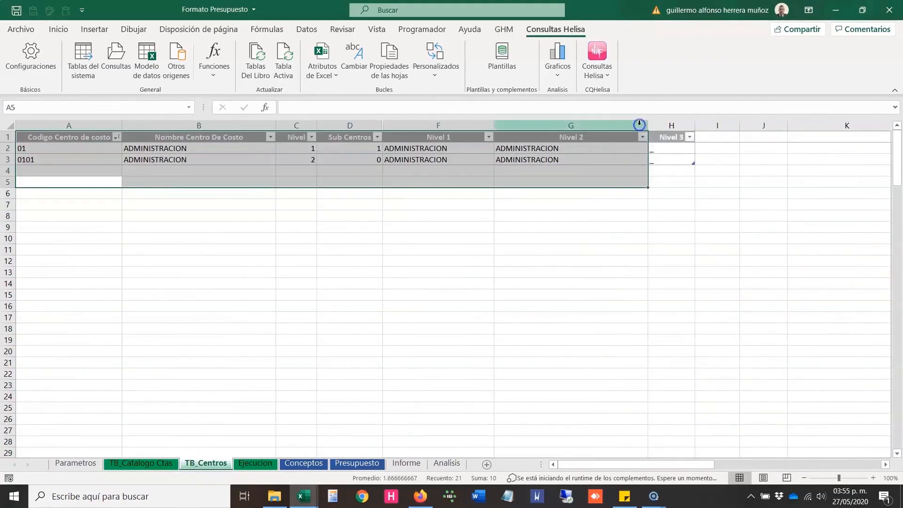
pyautogui.click(255, 463)
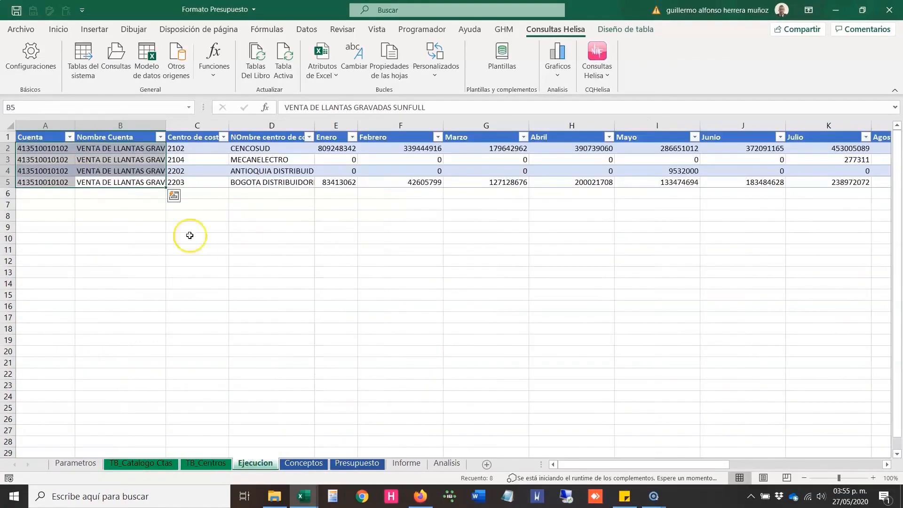
pyautogui.moveTo(55, 213); pyautogui.dragTo(380, 146)
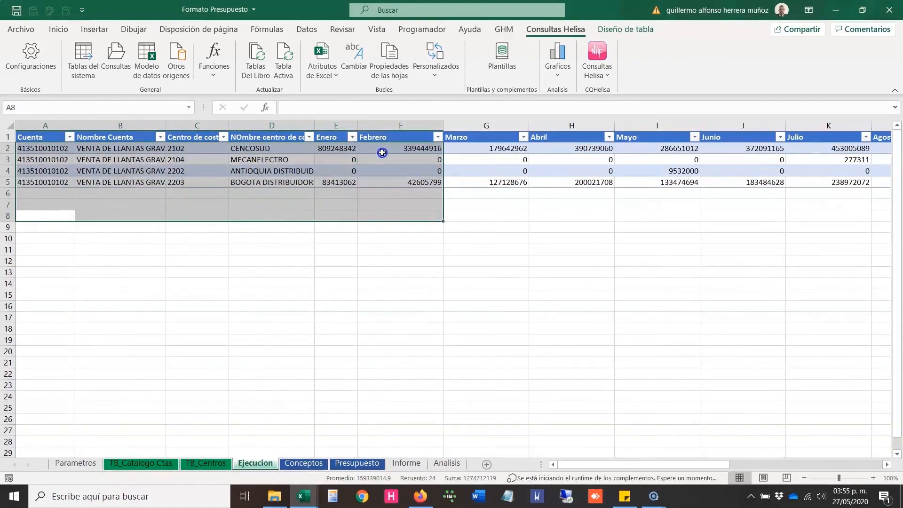
pyautogui.click(148, 463)
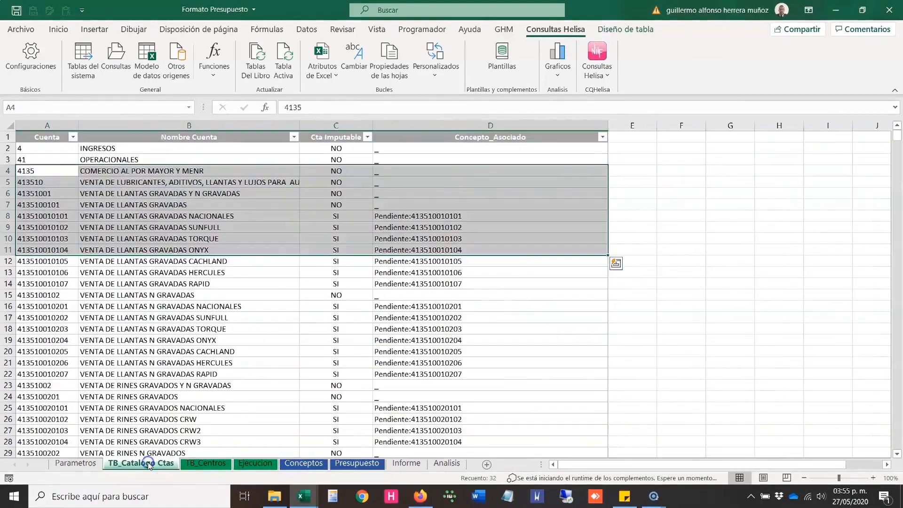
# Step: Update all the tables contained in the workbook from the Parametros sheet
pyautogui.click(75, 463)
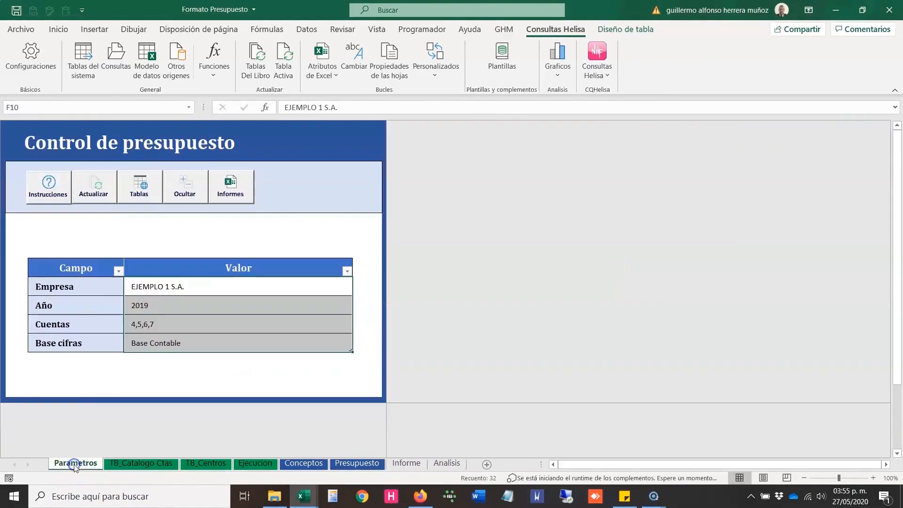
pyautogui.click(103, 192)
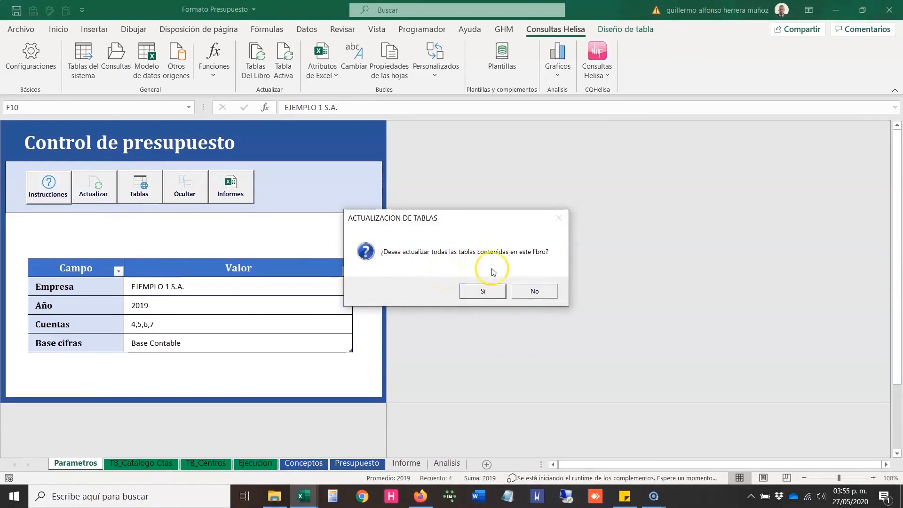
pyautogui.click(481, 291)
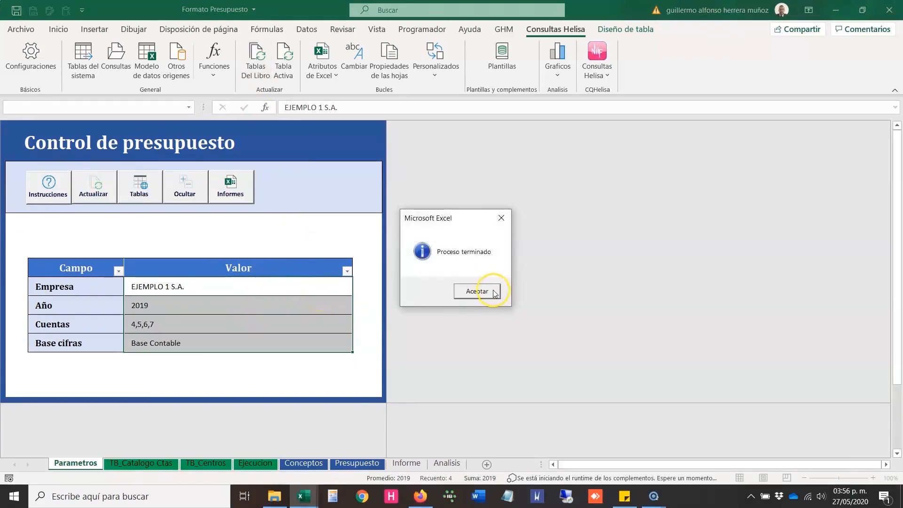
pyautogui.click(489, 291)
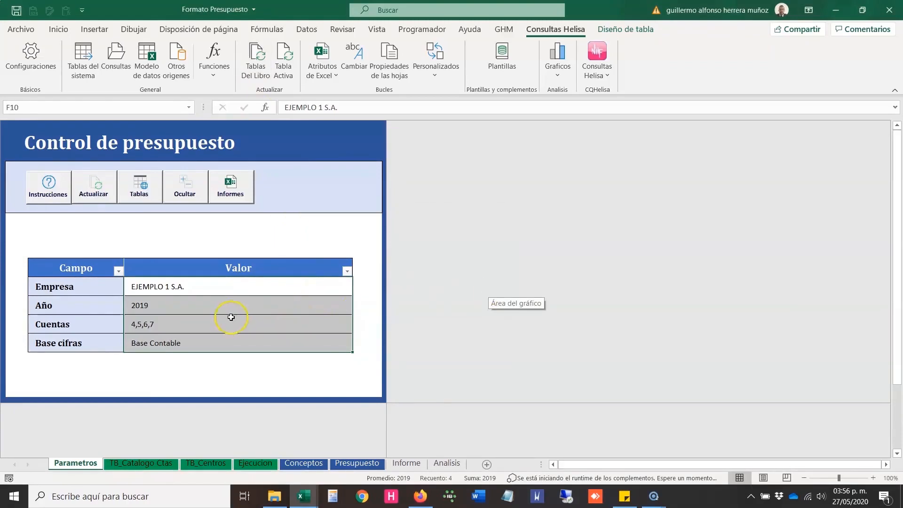
# Step: Check the updated data in the TB_Catalogo Ctas, TB_Centros and Ejecucion sheets
pyautogui.click(222, 306)
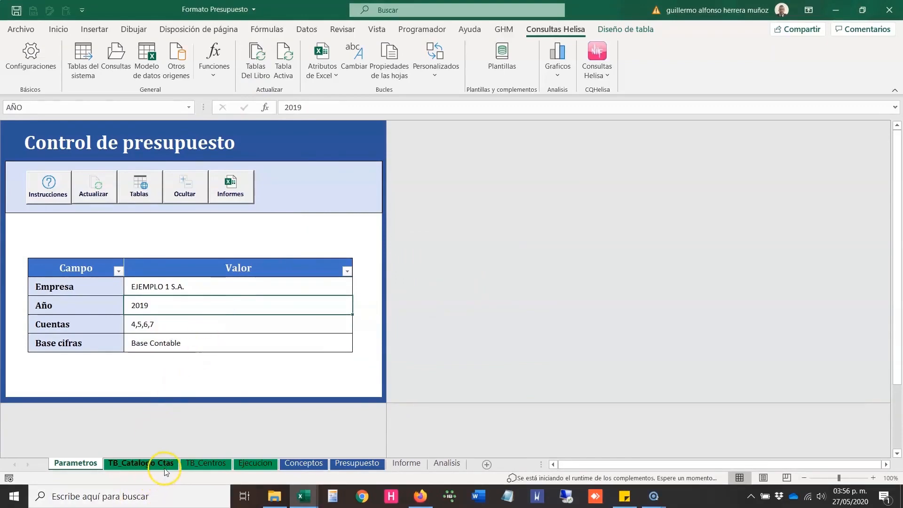
pyautogui.click(164, 467)
pyautogui.click(198, 465)
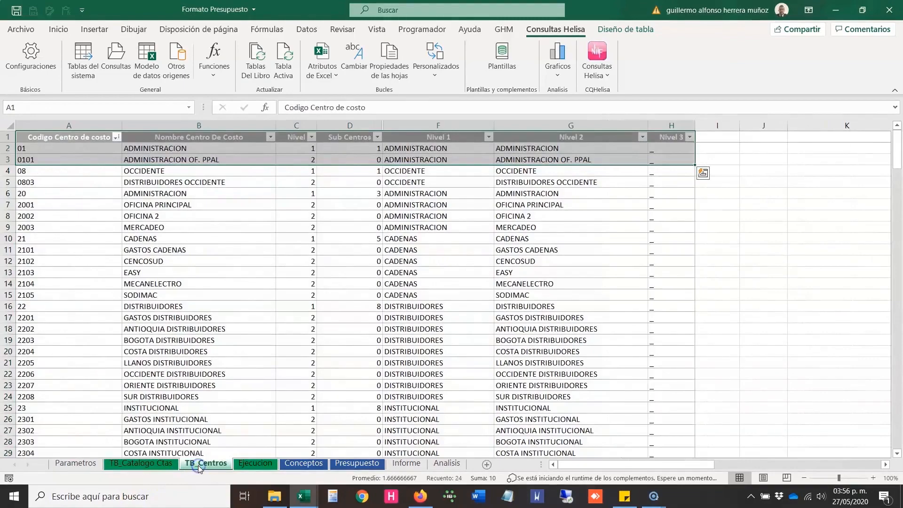
pyautogui.click(249, 465)
pyautogui.click(105, 216)
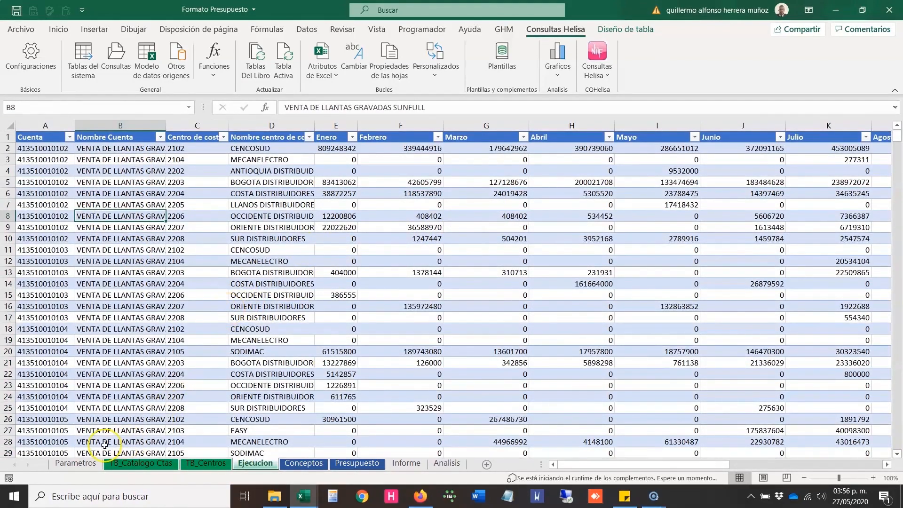
pyautogui.moveTo(157, 250); pyautogui.dragTo(324, 302)
# Step: Return to the Parametros sheet and hide the workbook's green table sheets
pyautogui.click(75, 464)
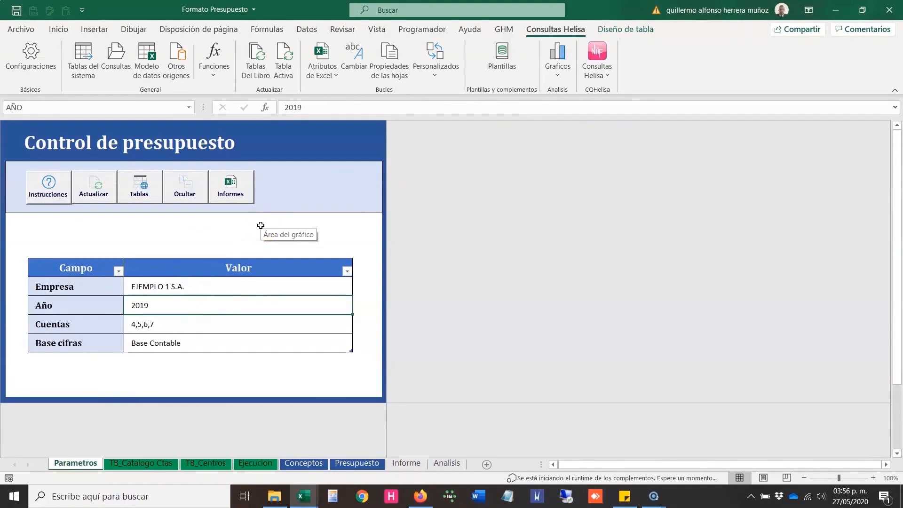
pyautogui.click(181, 191)
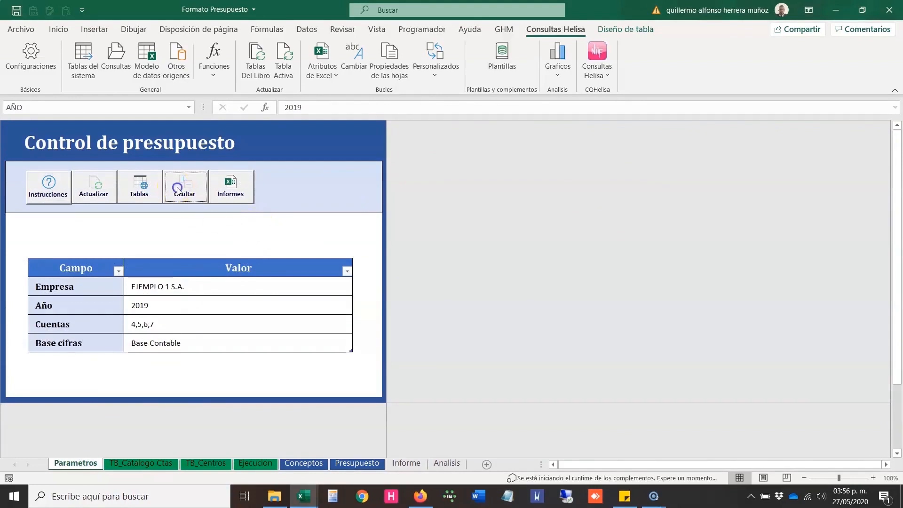
pyautogui.click(174, 240)
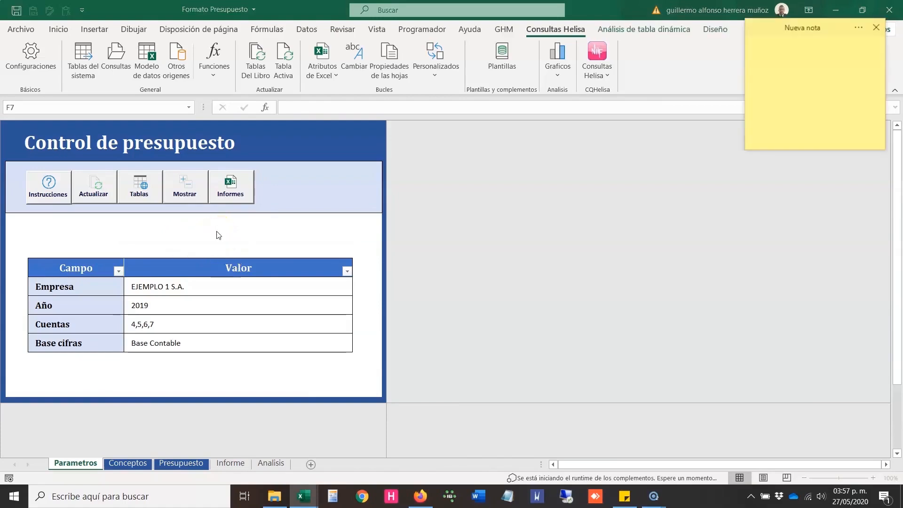
pyautogui.click(182, 242)
# Step: Switch to the Ejemplo Presupuesto workbook and examine its column headers from Centro de costo to Suma de Enero
pyautogui.click(305, 497)
pyautogui.click(244, 445)
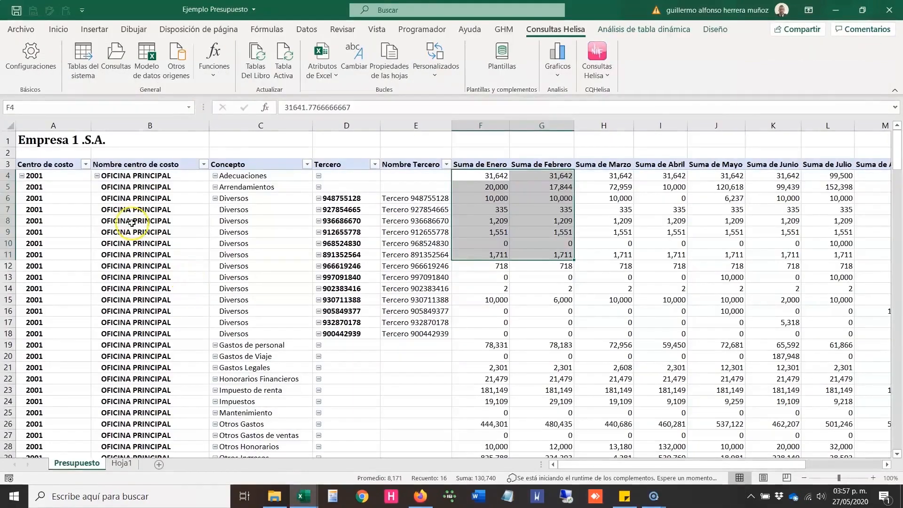
pyautogui.click(50, 162)
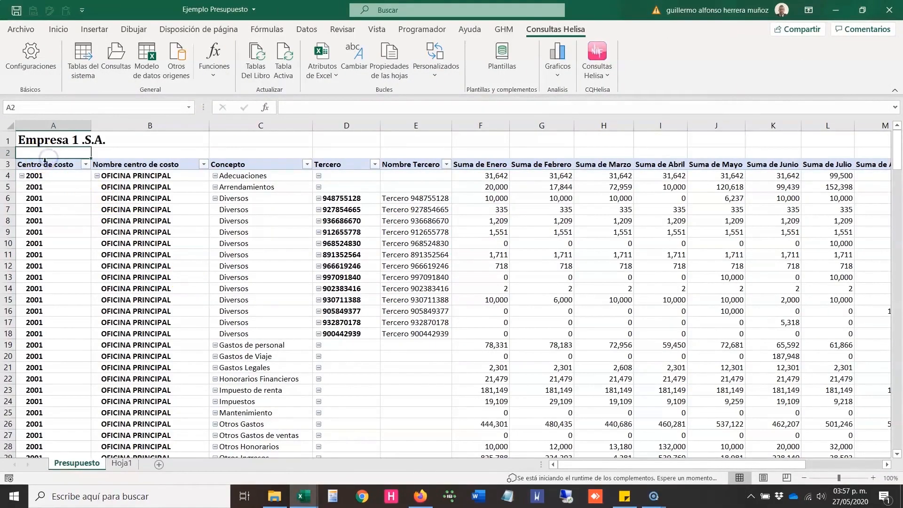
pyautogui.click(45, 160)
pyautogui.moveTo(45, 161); pyautogui.dragTo(471, 165)
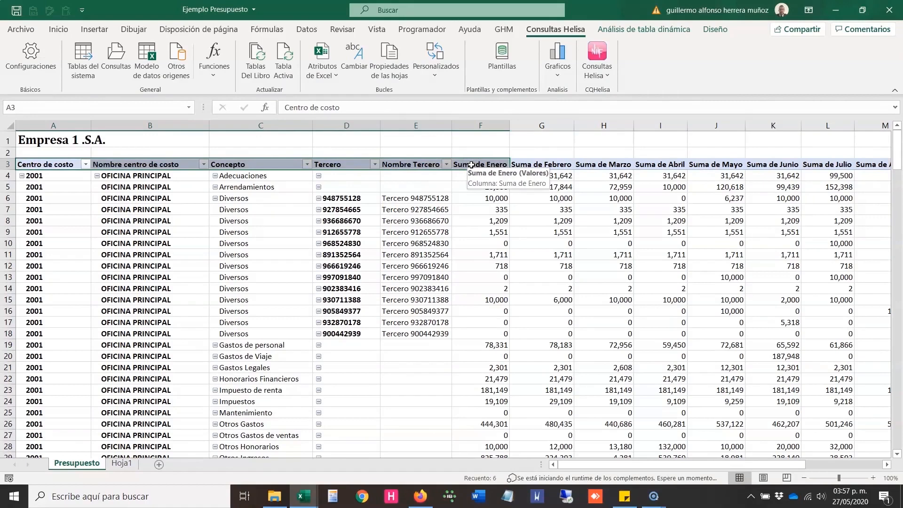
# Step: Switch back to the Formato Presupuesto workbook and open the Presupuesto sheet at the Salarios concept cell
pyautogui.hotkey('alt', 'Tab')
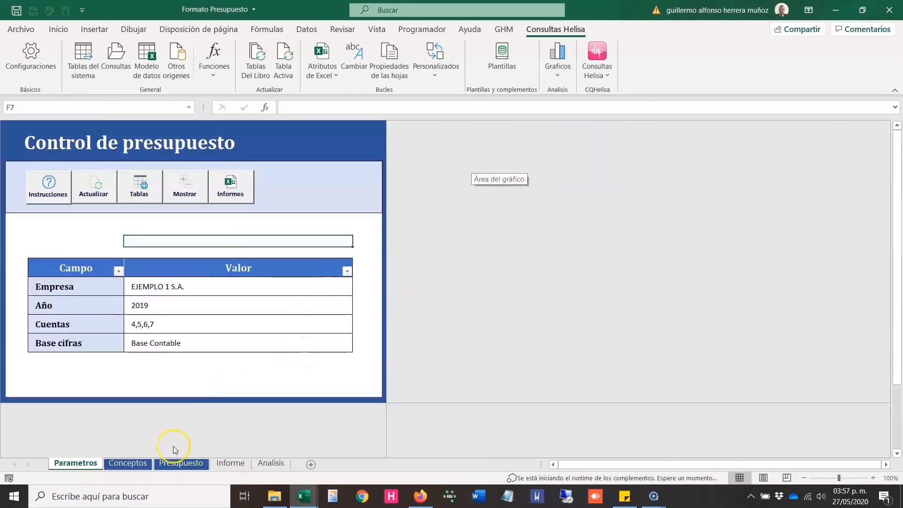
pyautogui.click(165, 464)
pyautogui.click(207, 184)
pyautogui.press('Right')
pyautogui.press('Left')
# Step: Copy the monthly budget values in F4:Q222 of the Ejemplo Presupuesto workbook, excluding the total row
pyautogui.hotkey('alt', 'Tab')
pyautogui.press('Right')
pyautogui.press('Right')
pyautogui.press('Right')
pyautogui.press('Right')
pyautogui.press('Right')
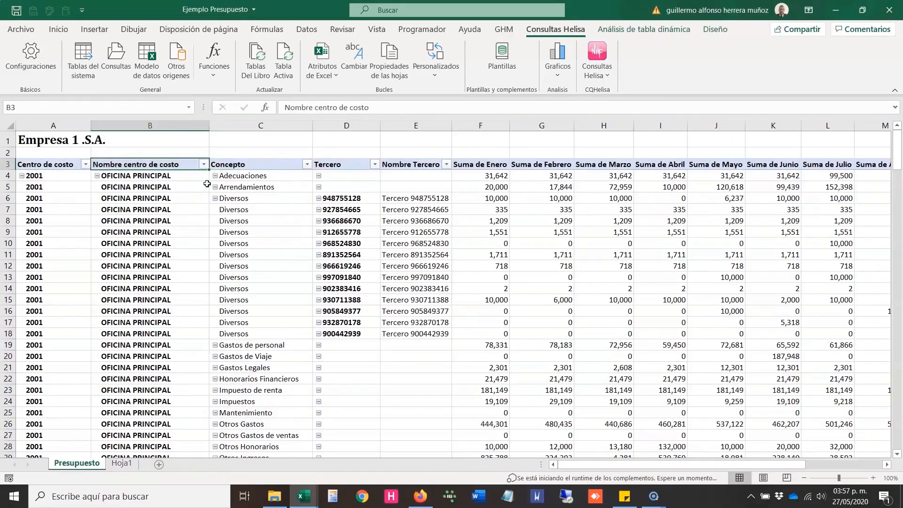
pyautogui.press('Down')
pyautogui.hotkey('ctrl', 'shift', 'Down')
pyautogui.hotkey('ctrl', 'shift', 'Right')
pyautogui.hotkey('ctrl', 'c')
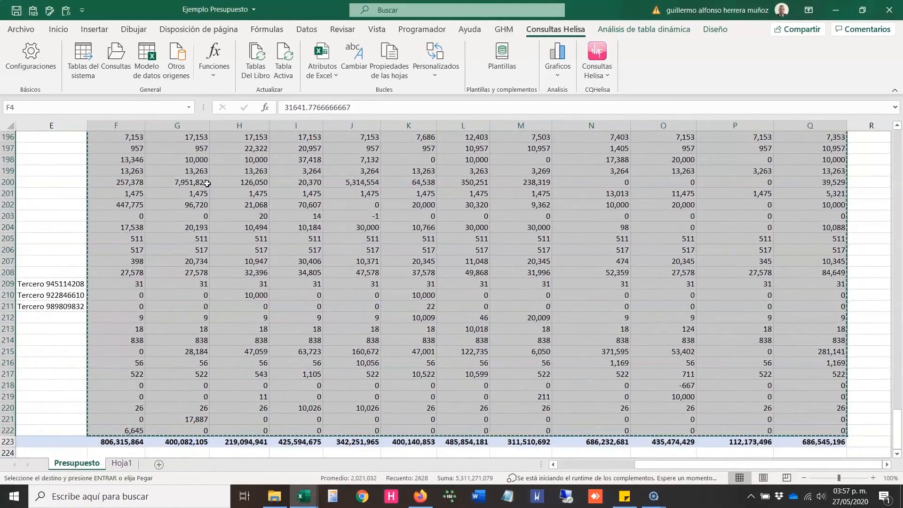
pyautogui.hotkey('ctrl', 'Up')
pyautogui.hotkey('ctrl', 'Left')
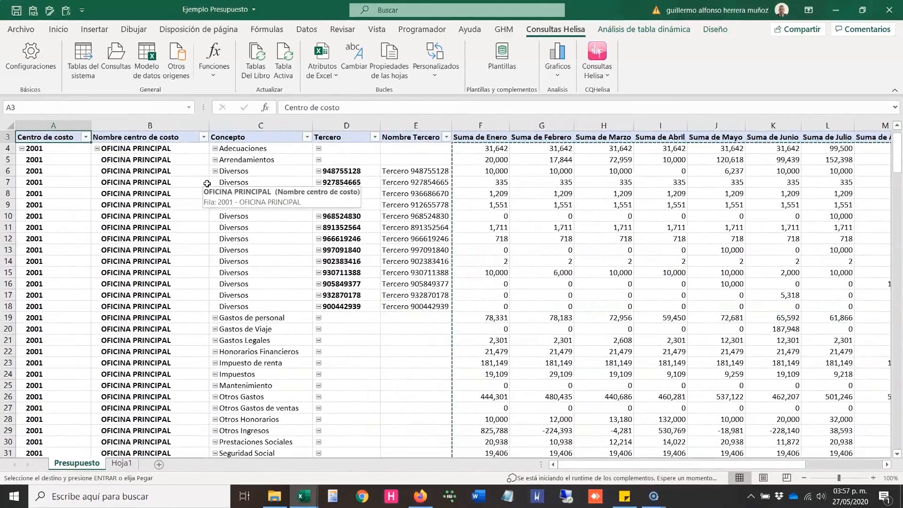
# Step: Paste the copied monthly amounts as values only into the Formato Presupuesto table, starting at Enero in cell G6
pyautogui.hotkey('alt', 'Tab')
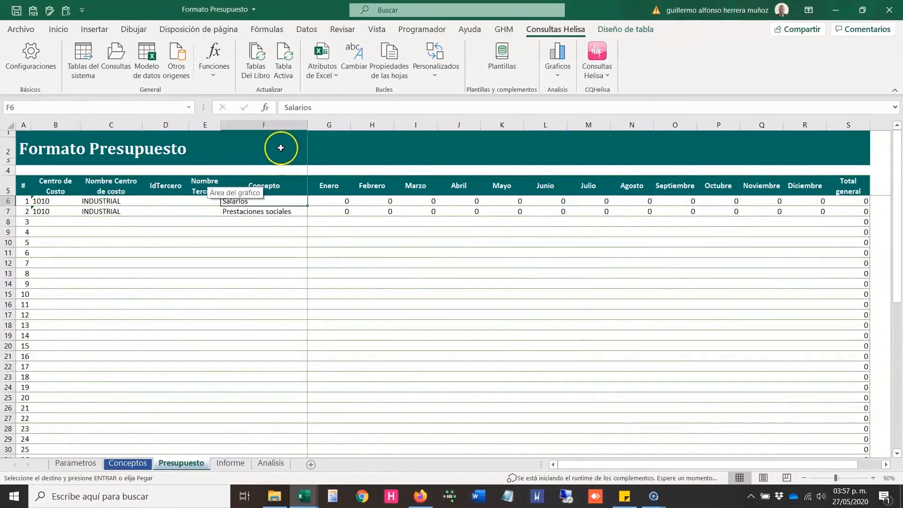
pyautogui.click(317, 201)
pyautogui.rightClick(319, 202)
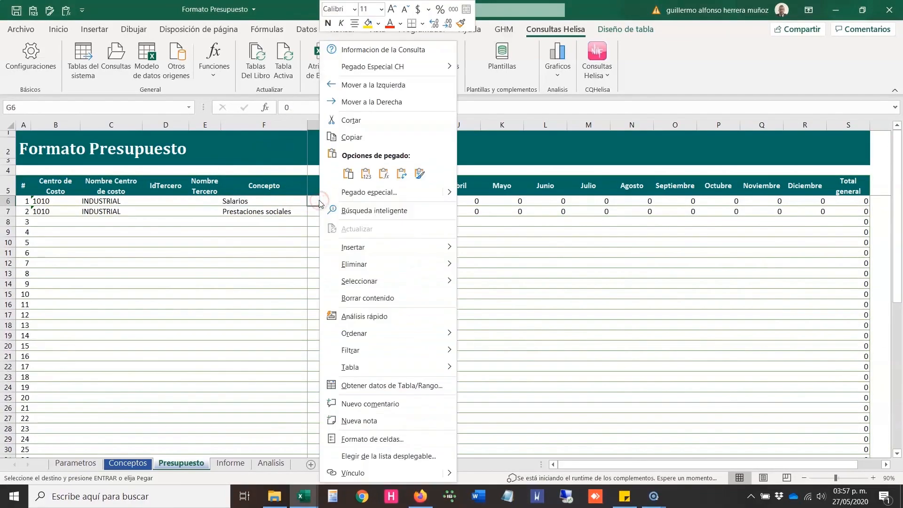
pyautogui.click(366, 174)
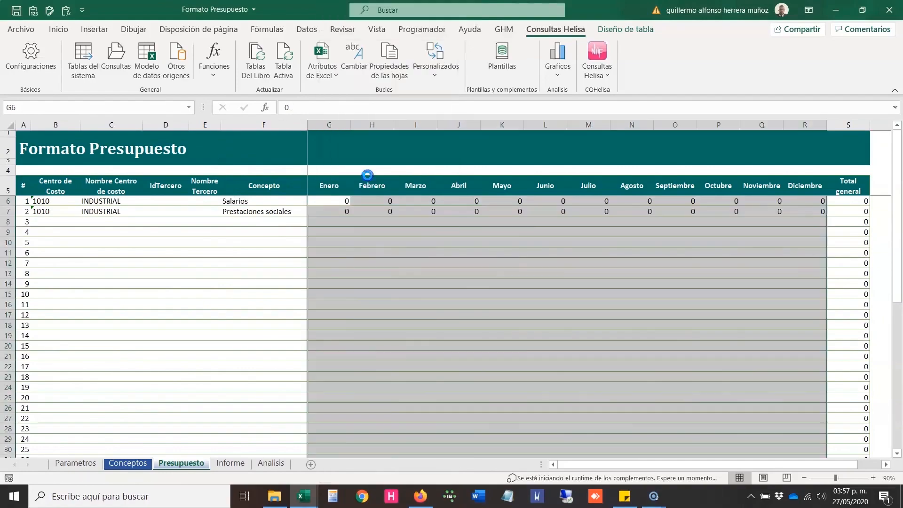
# Step: Go to the last pasted row of the budget table and auto-fit the # column so its row numbers fit
pyautogui.click(340, 220)
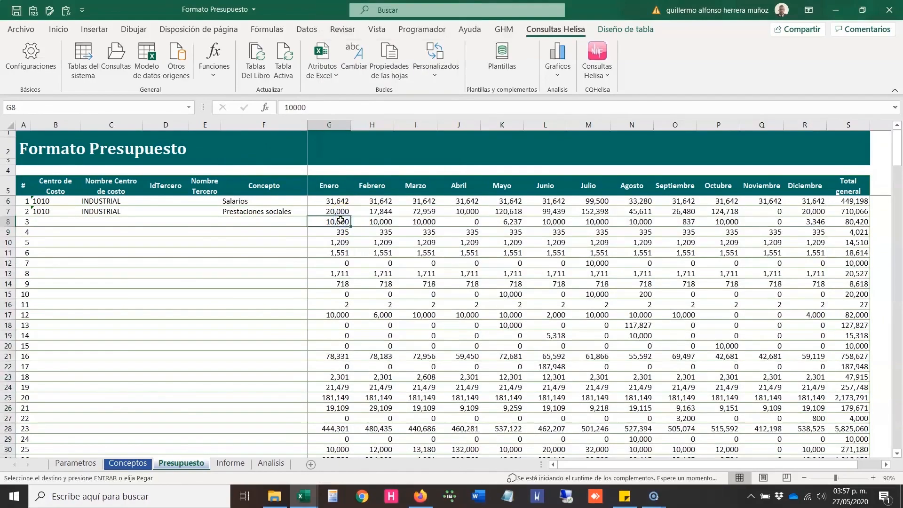
pyautogui.hotkey('ctrl', 'Down')
pyautogui.press('Down')
pyautogui.press('Down')
pyautogui.press('Up')
pyautogui.press('Up')
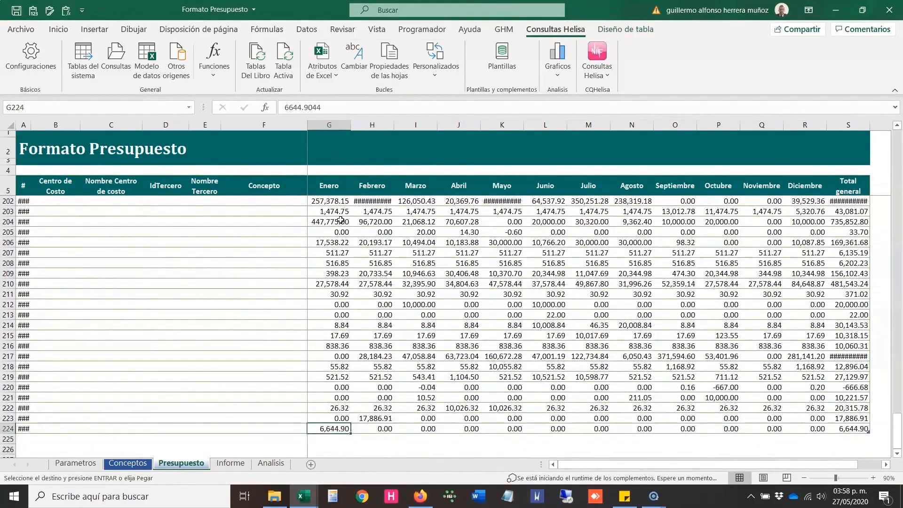
pyautogui.doubleClick(30, 125)
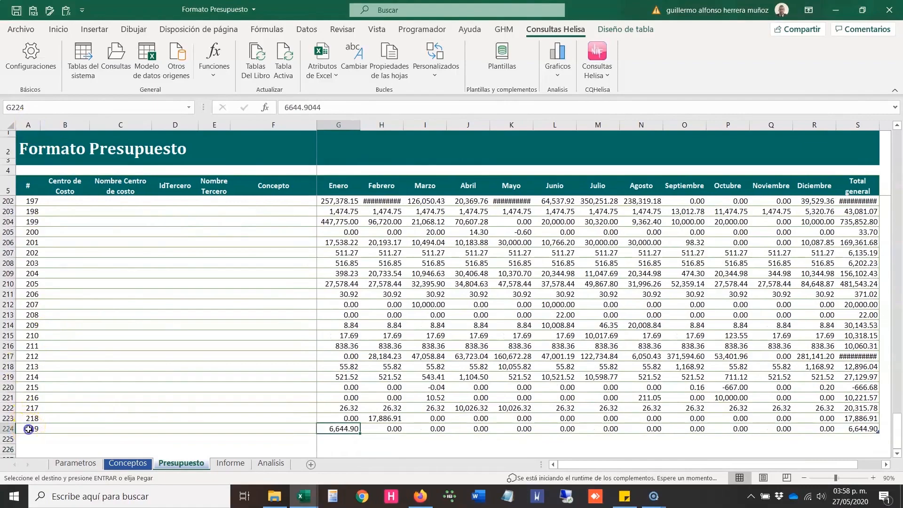
# Step: Check the name of the budget table in its table design properties
pyautogui.moveTo(30, 429); pyautogui.dragTo(115, 417)
pyautogui.click(632, 29)
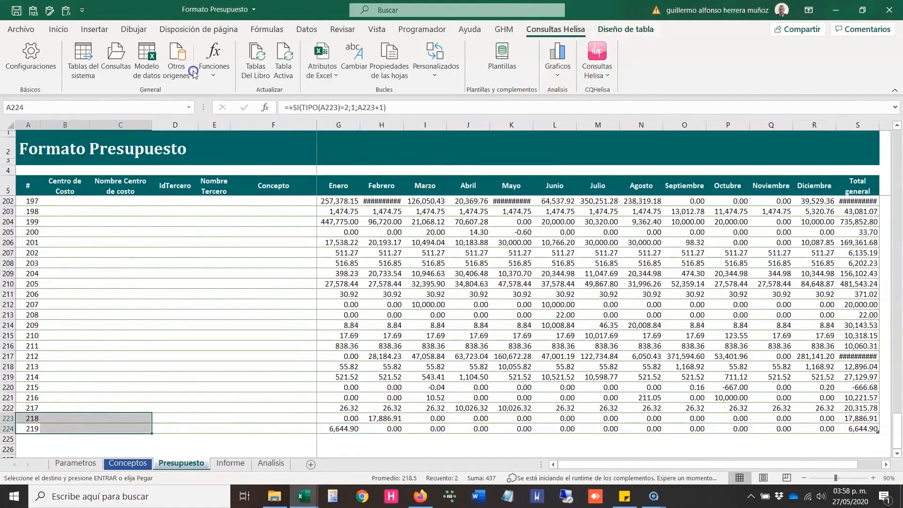
pyautogui.click(41, 62)
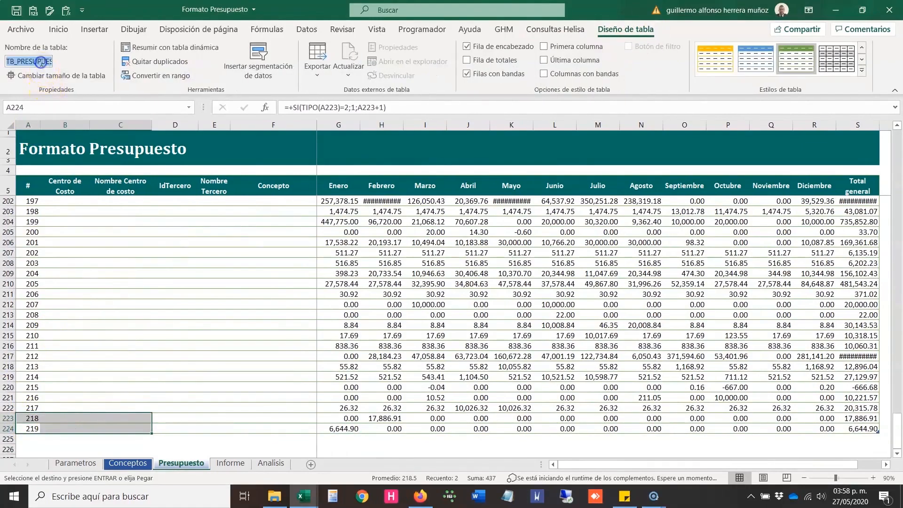
pyautogui.moveTo(41, 61); pyautogui.dragTo(52, 62)
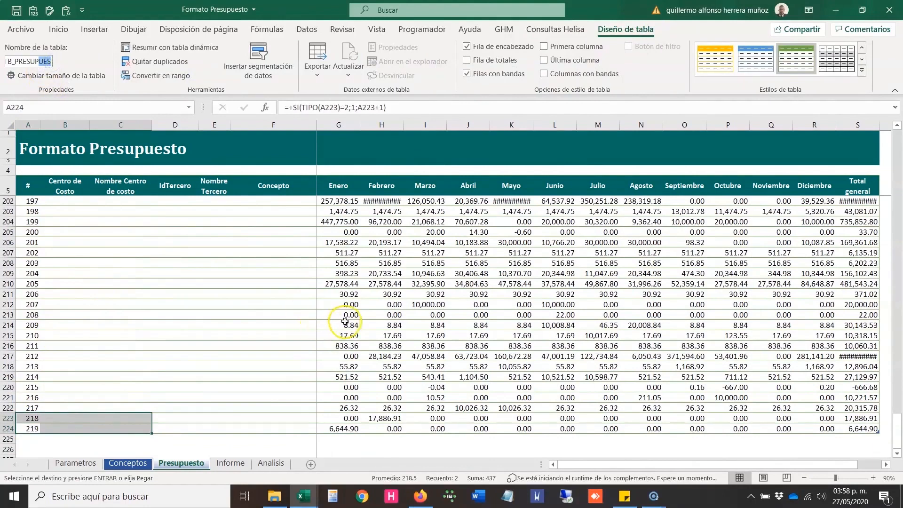
pyautogui.click(345, 324)
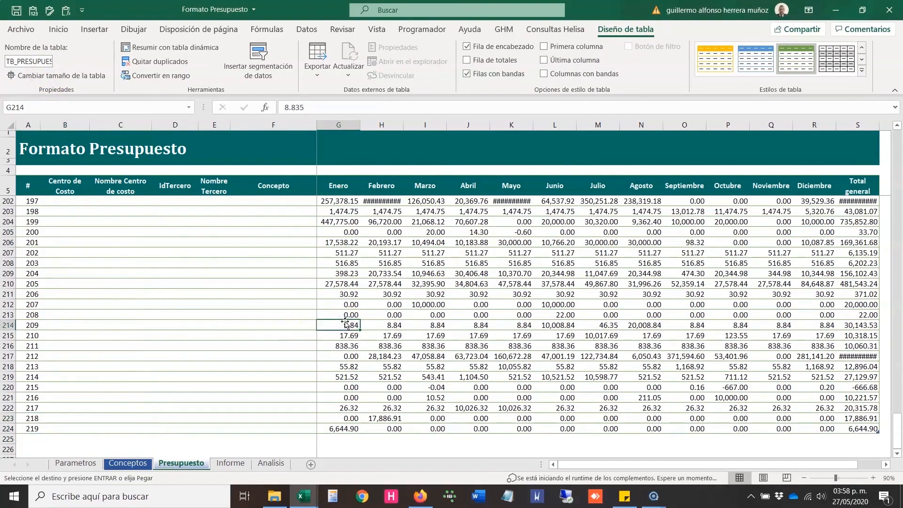
# Step: Copy the cost centre codes and names in A4:B222 of Ejemplo Presupuesto and paste them into Formato Presupuesto starting at cell B6
pyautogui.hotkey('ctrl', 'Up')
pyautogui.hotkey('ctrl', 'Left')
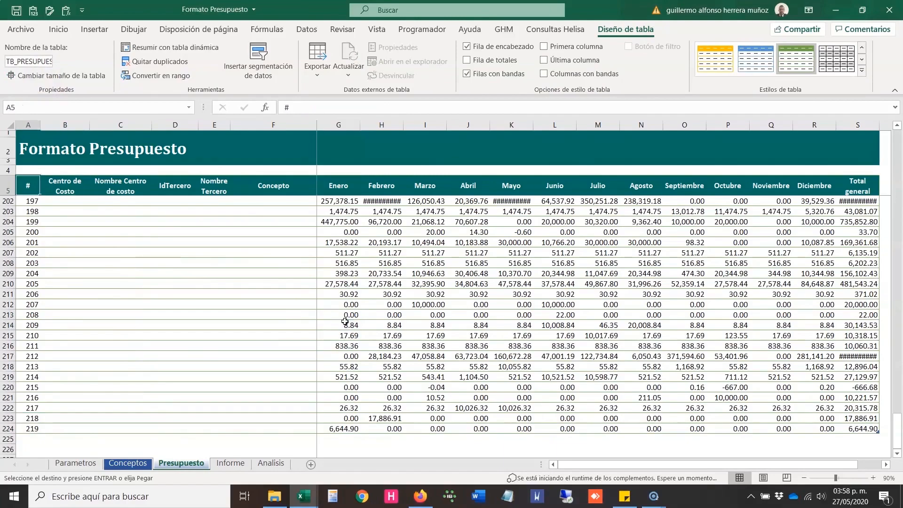
pyautogui.press('Down')
pyautogui.press('Right')
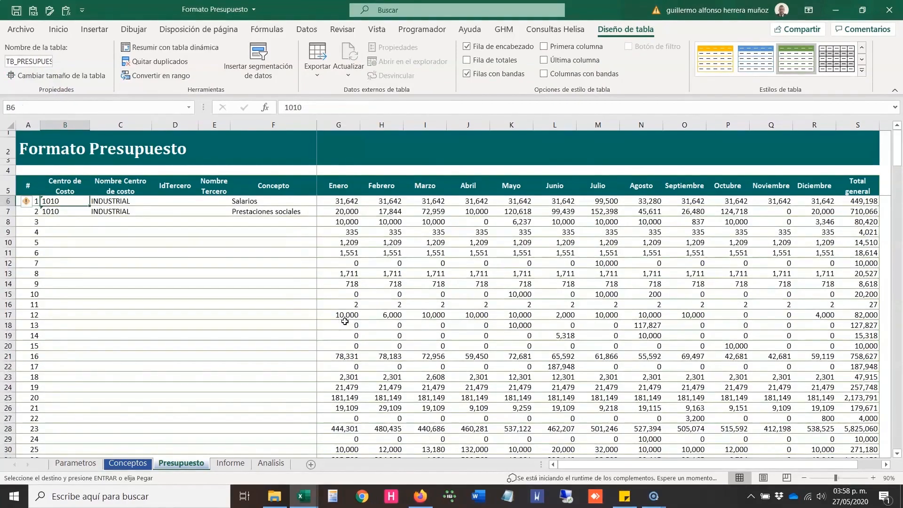
pyautogui.hotkey('ctrl', 'Tab')
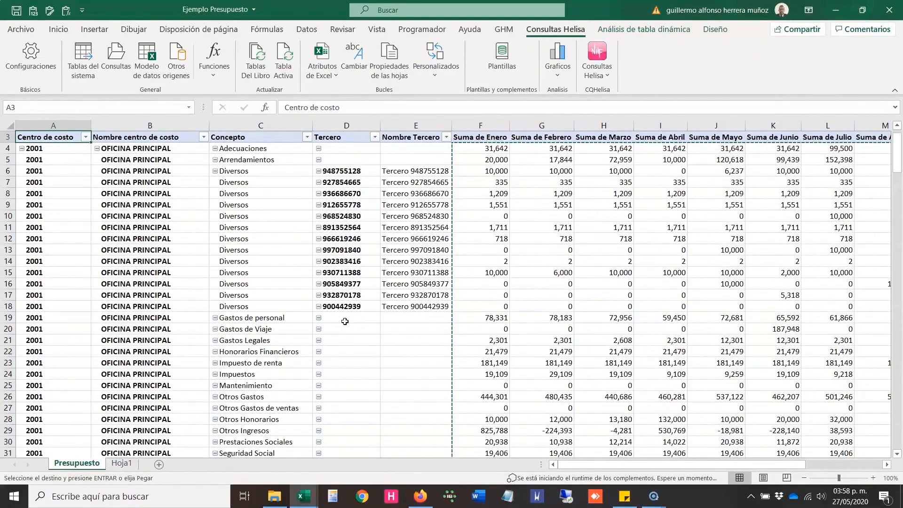
pyautogui.press('Left')
pyautogui.press('Down')
pyautogui.hotkey('ctrl', 'shift', 'Down')
pyautogui.hotkey('shift', 'Right')
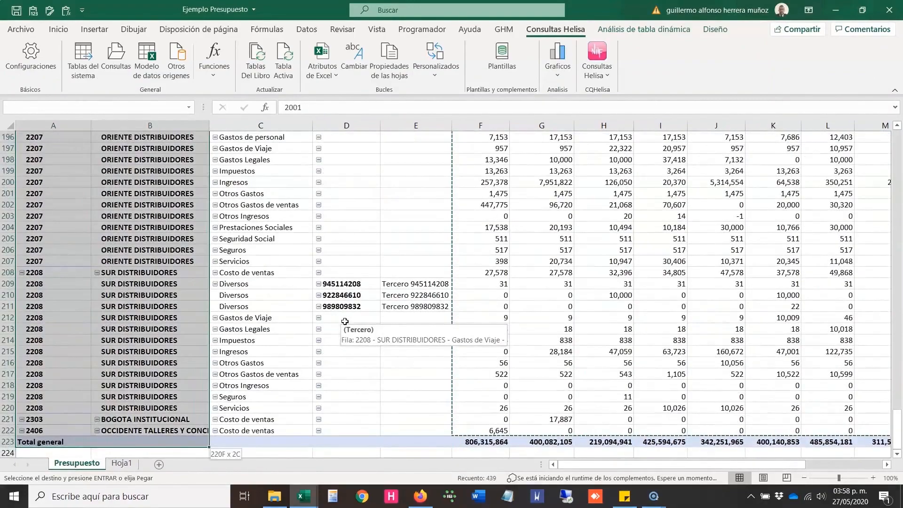
pyautogui.hotkey('ctrl', 'c')
pyautogui.hotkey('ctrl', 'Tab')
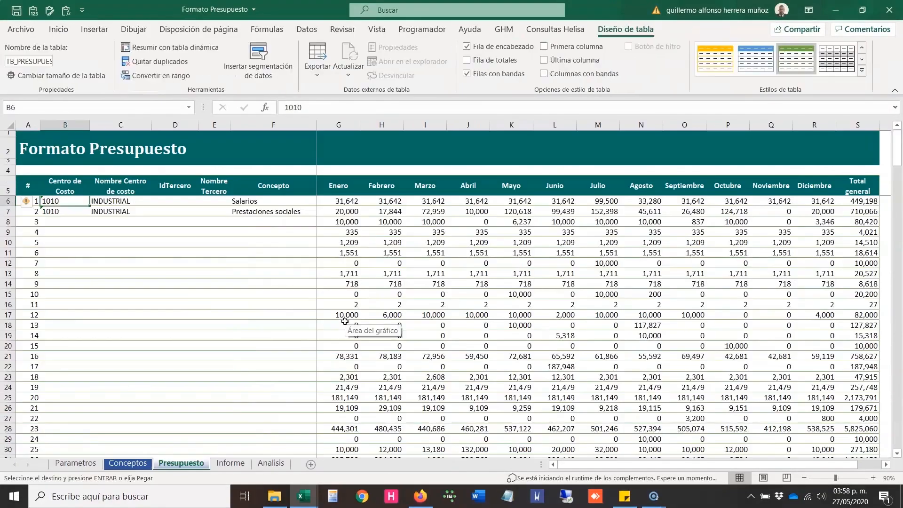
pyautogui.hotkey('ctrl', 'v')
# Step: Switch to Ejemplo Presupuesto and select the Concepto values in C4:C222 for copying, leaving out the Total general row
pyautogui.hotkey('ctrl', 'Tab')
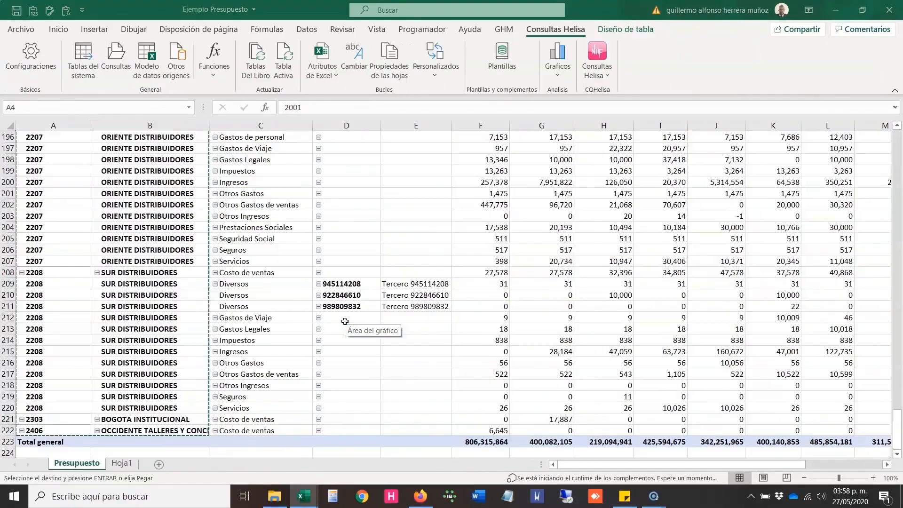
pyautogui.press('Right')
pyautogui.press('Up')
pyautogui.press('Right')
pyautogui.press('Right')
pyautogui.press('Left')
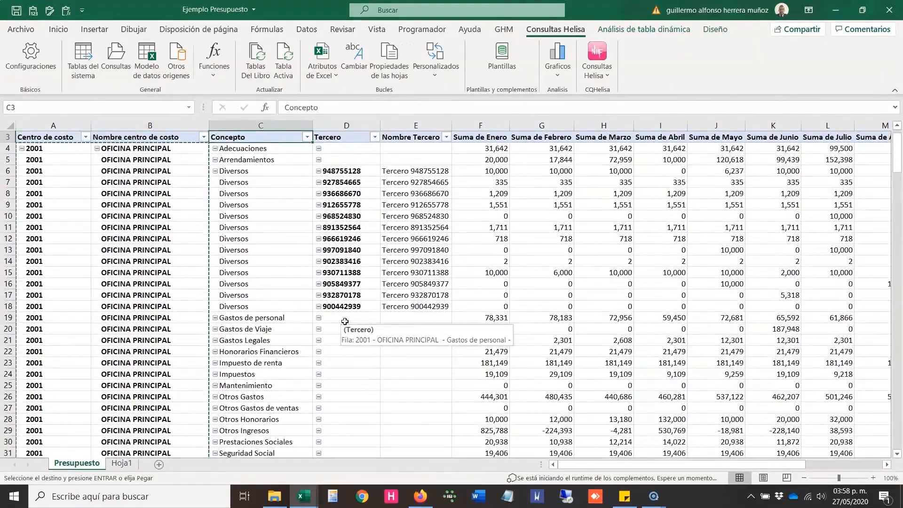
pyautogui.hotkey('ctrl', 'Down')
pyautogui.hotkey('ctrl', 'Up')
pyautogui.press('Down')
pyautogui.hotkey('ctrl', 'shift', 'Down')
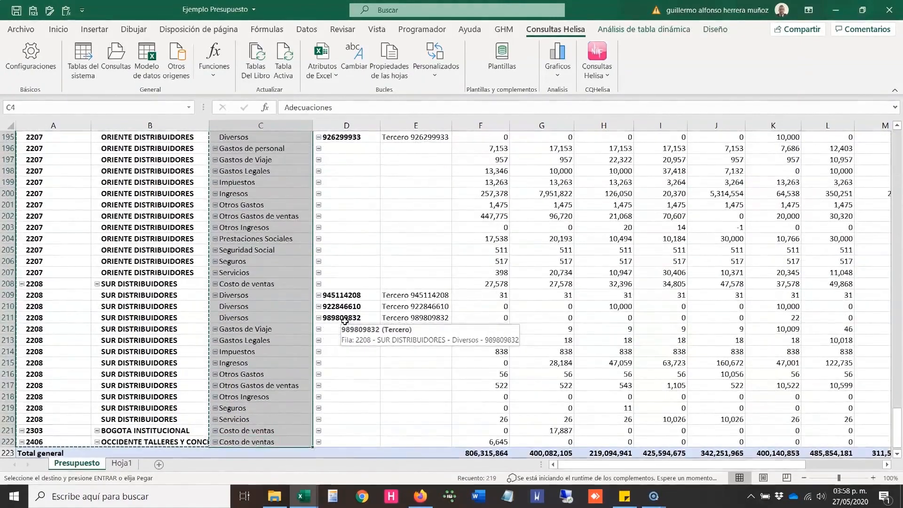
# Step: Paste the concept names into the Concepto column of Formato Presupuesto, starting at cell F6
pyautogui.hotkey('ctrl', 'Tab')
pyautogui.press('Right')
pyautogui.press('Right')
pyautogui.press('Right')
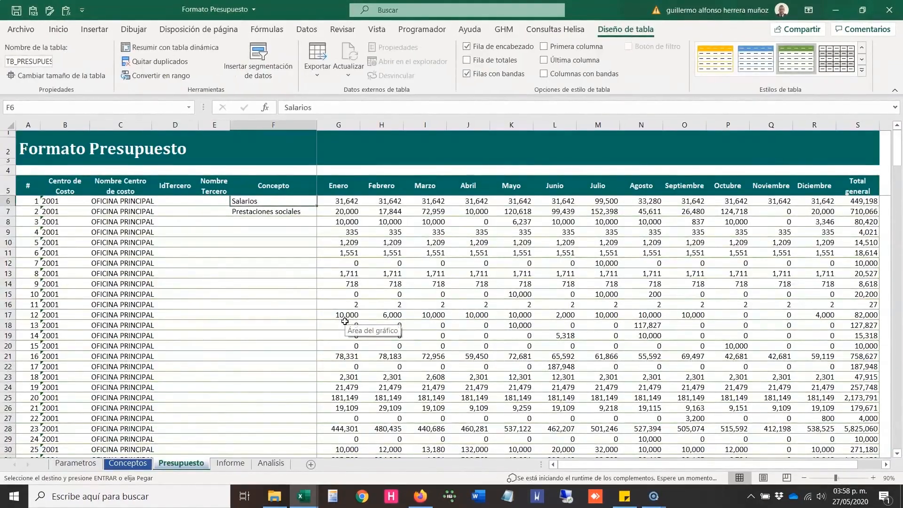
pyautogui.hotkey('ctrl', 'v')
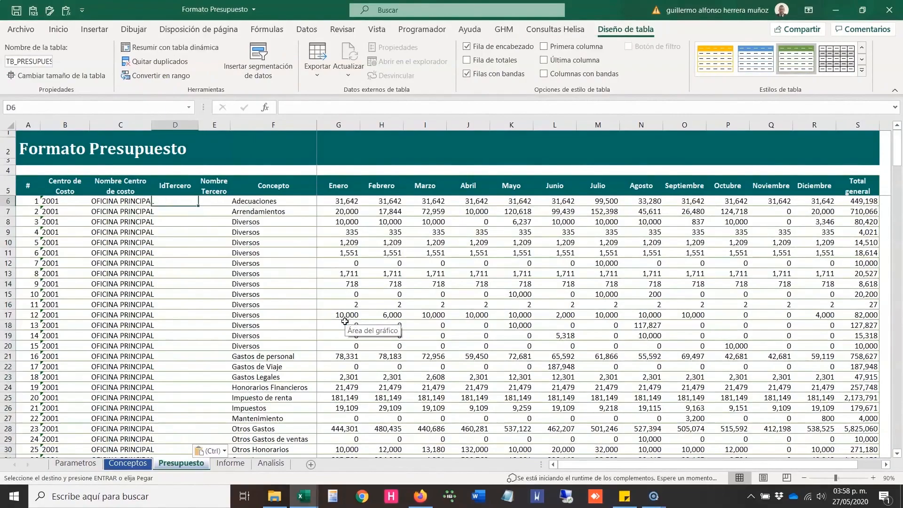
# Step: Copy the Tercero and Nombre Tercero columns from Ejemplo Presupuesto into Formato Presupuesto starting at cell D6, and save the workbook
pyautogui.hotkey('ctrl', 'Tab')
pyautogui.press('Right')
pyautogui.hotkey('shift', 'Right')
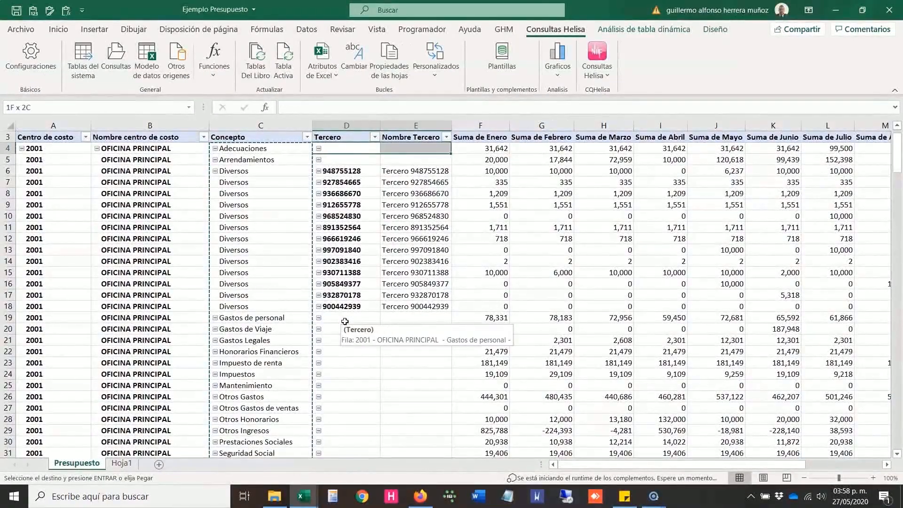
pyautogui.hotkey('ctrl', 'shift', 'Down')
pyautogui.hotkey('ctrl', 'Tab')
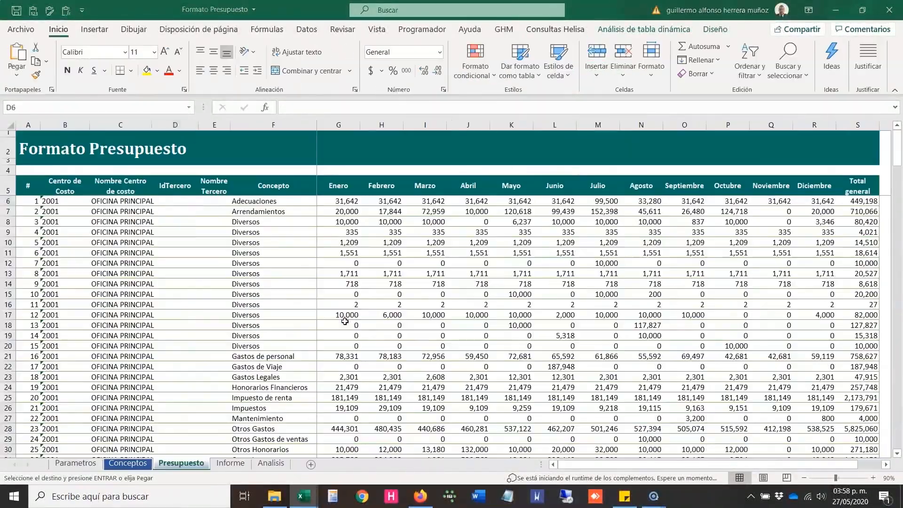
pyautogui.hotkey('ctrl', 'v')
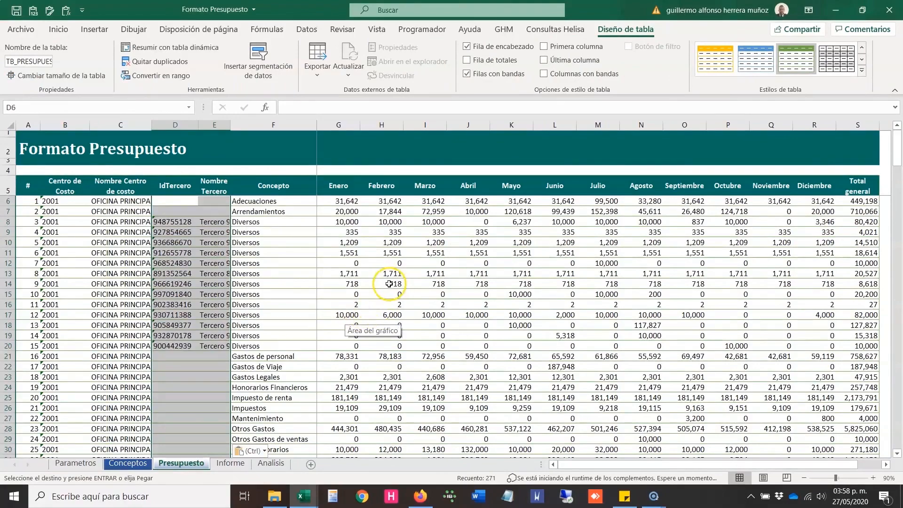
pyautogui.click(385, 284)
pyautogui.hotkey('ctrl', 's')
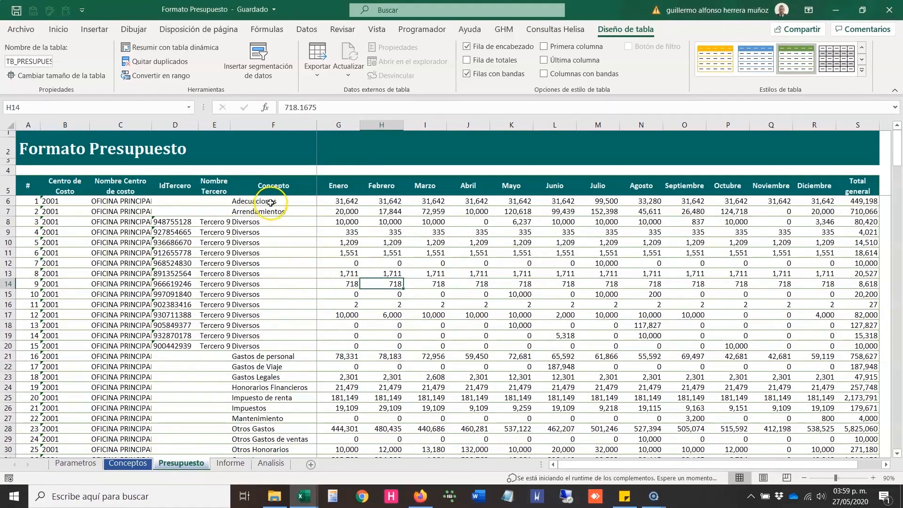
pyautogui.click(269, 202)
pyautogui.moveTo(271, 210); pyautogui.dragTo(272, 281)
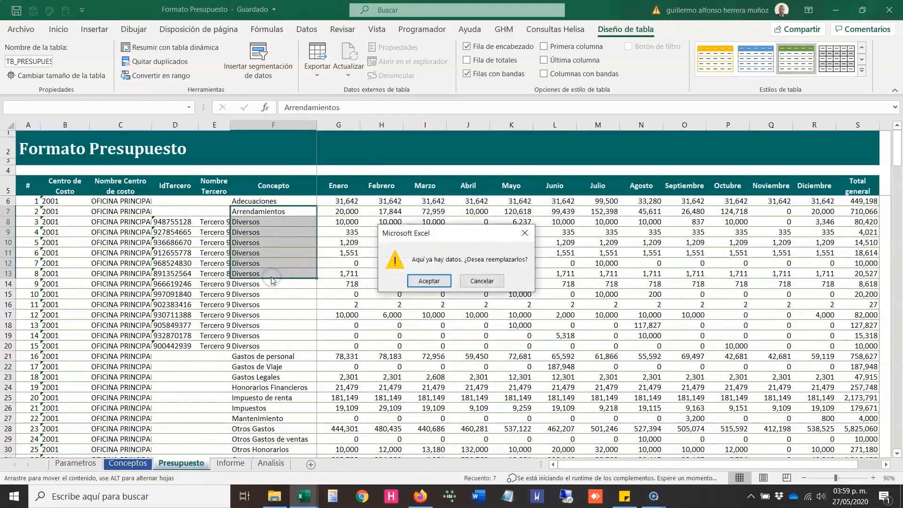
pyautogui.press('Escape')
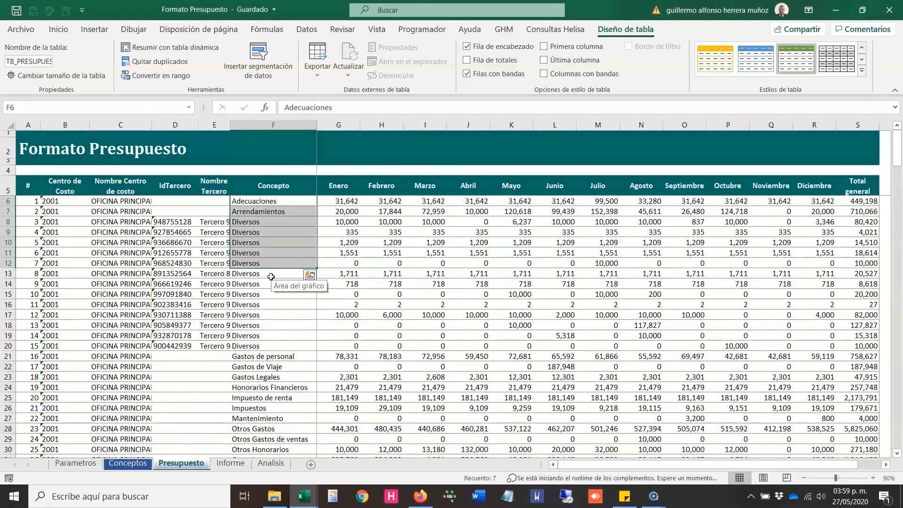
# Step: Open the Conceptos sheet and review the Tipo, Clasificacion, SubClasificacion and Concepto cells of its first row
pyautogui.click(127, 457)
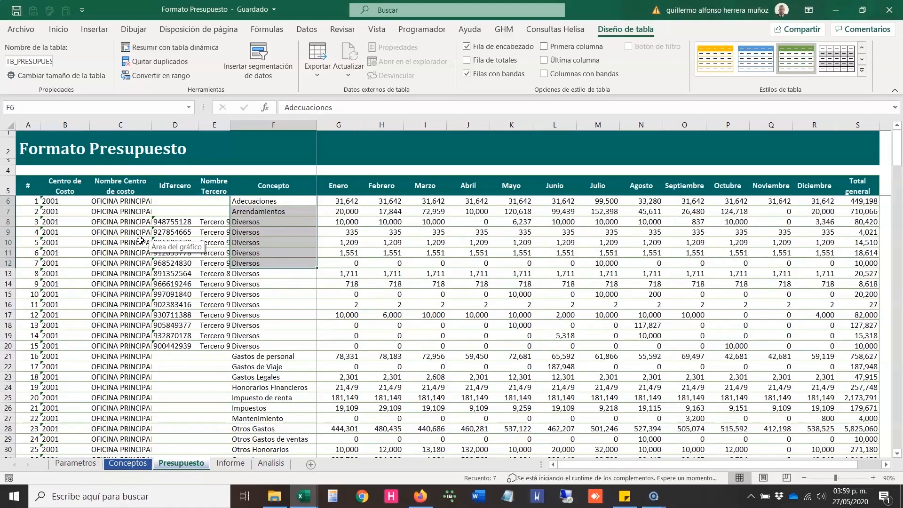
pyautogui.click(121, 465)
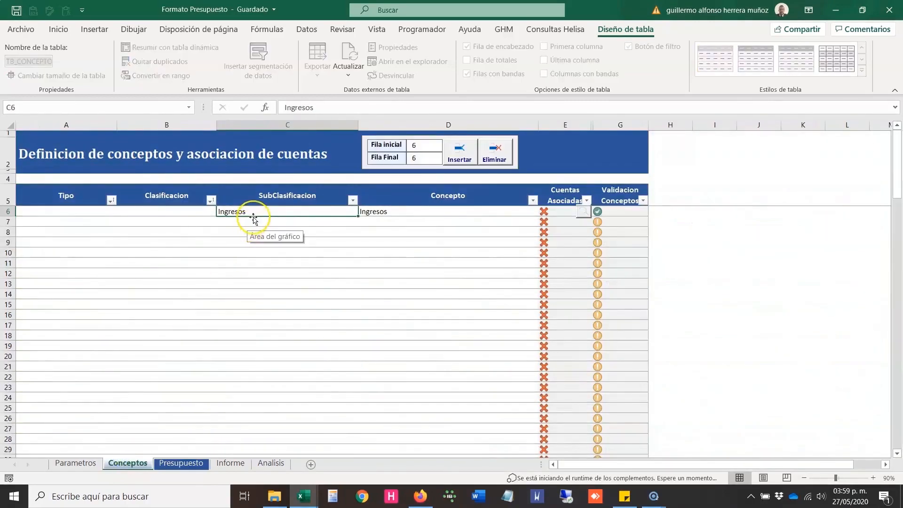
pyautogui.click(259, 192)
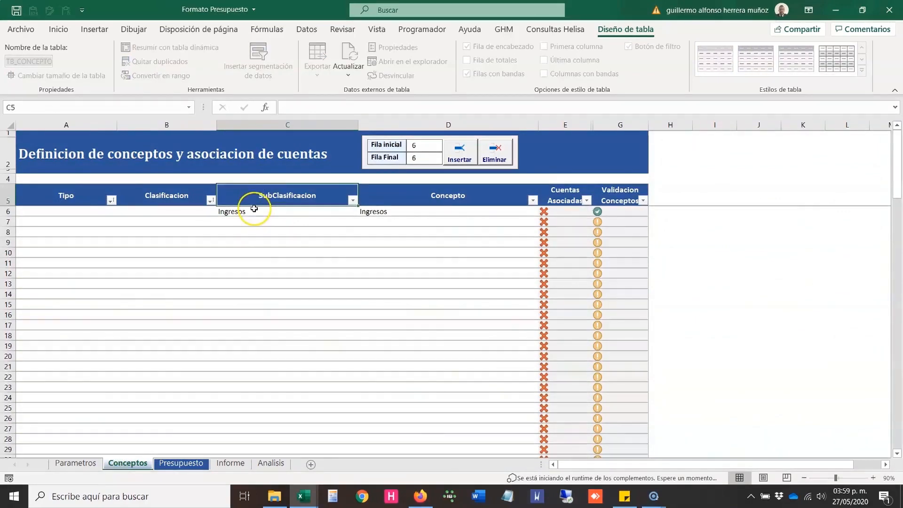
pyautogui.click(254, 207)
pyautogui.press('Home')
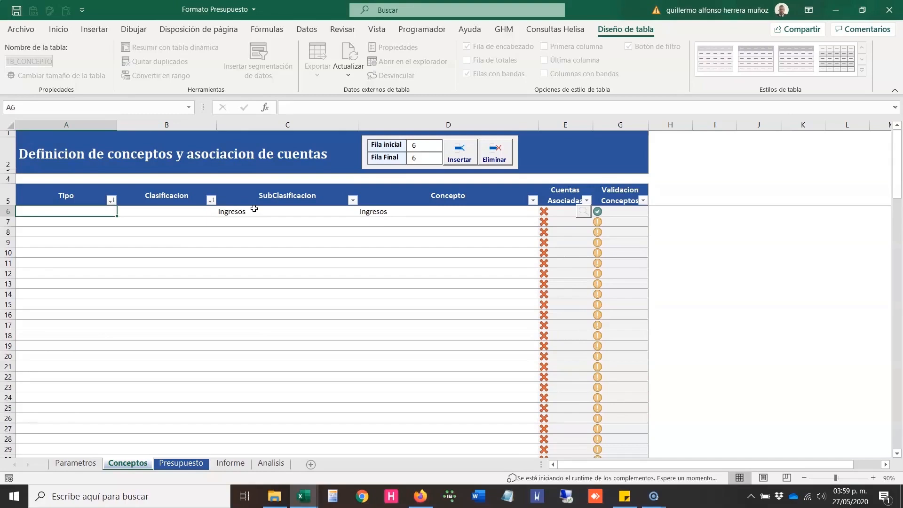
pyautogui.hotkey('shift', 'Right')
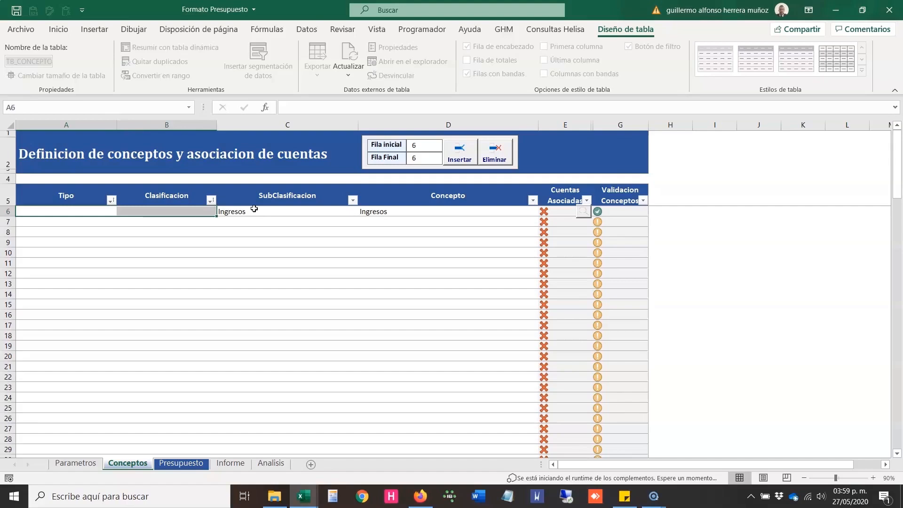
pyautogui.click(254, 209)
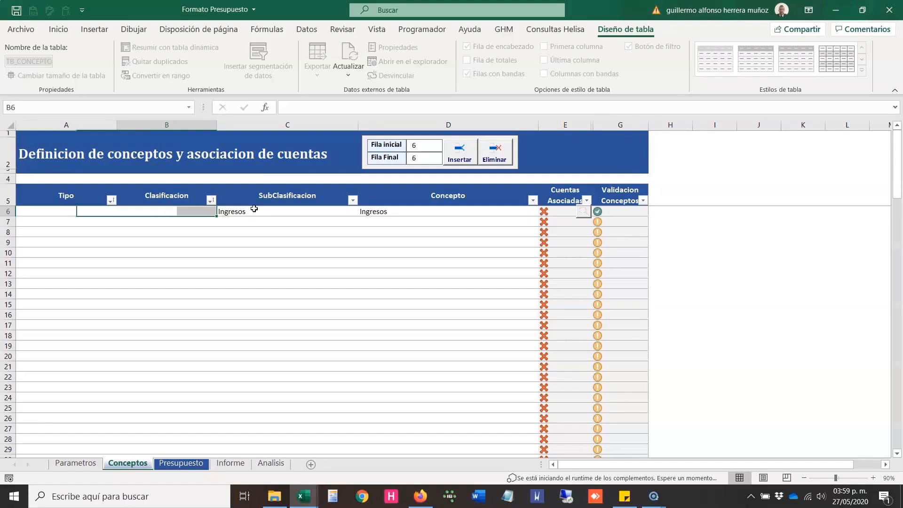
pyautogui.hotkey('shift', 'Right')
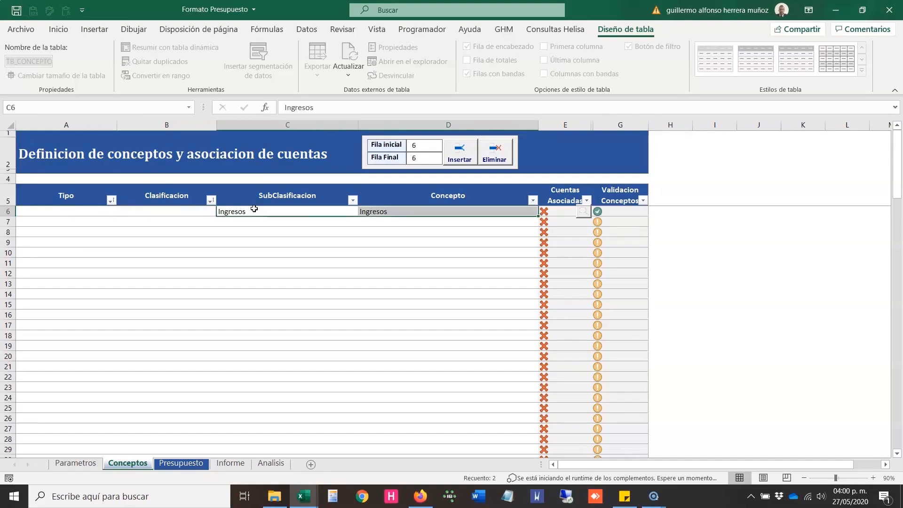
# Step: In row 6 of the Conceptos sheet, enter "1. Ingresos" as the Tipo and "Ingresos" as the Clasificacion
pyautogui.press('Left')
pyautogui.press('Left')
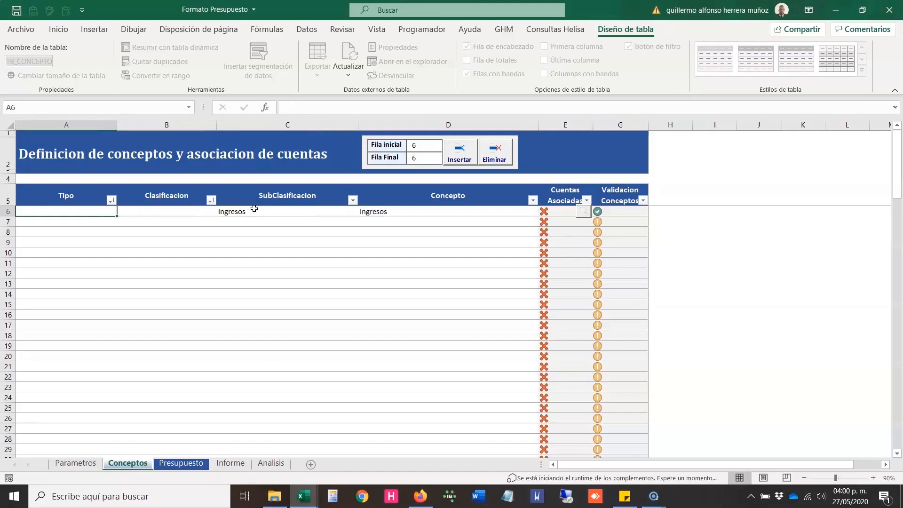
pyautogui.write('1.')
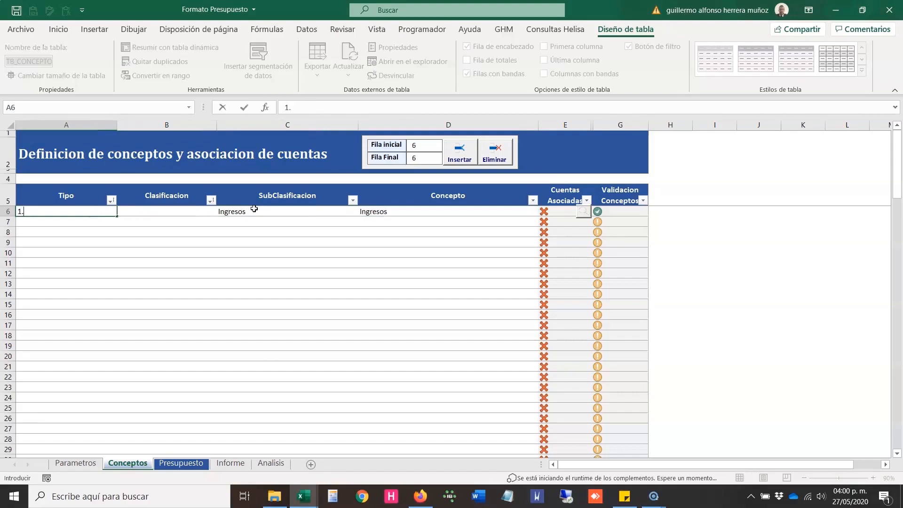
pyautogui.write(' Ingresos')
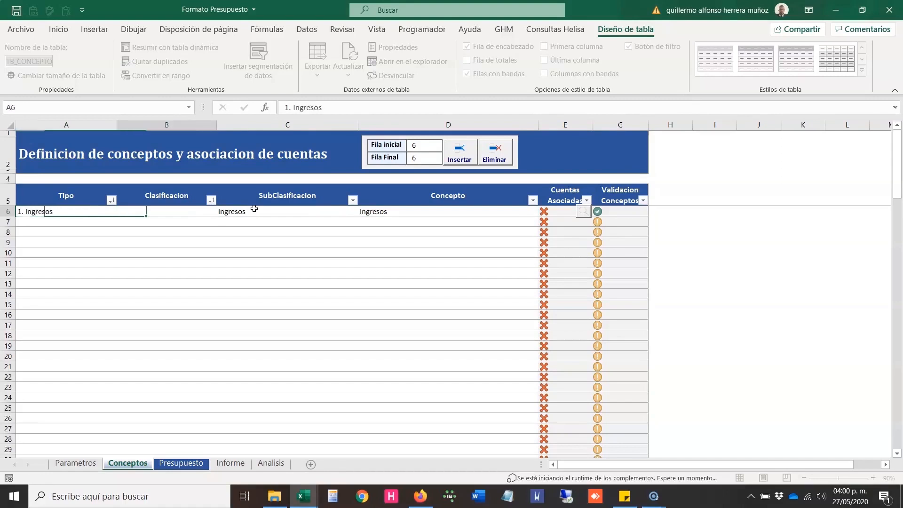
pyautogui.press('Tab')
pyautogui.write('Ingresos')
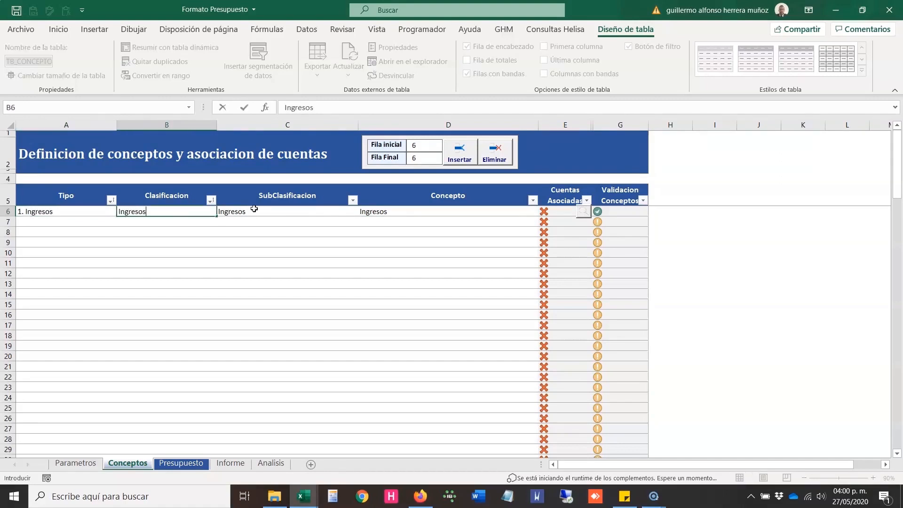
pyautogui.press('Tab')
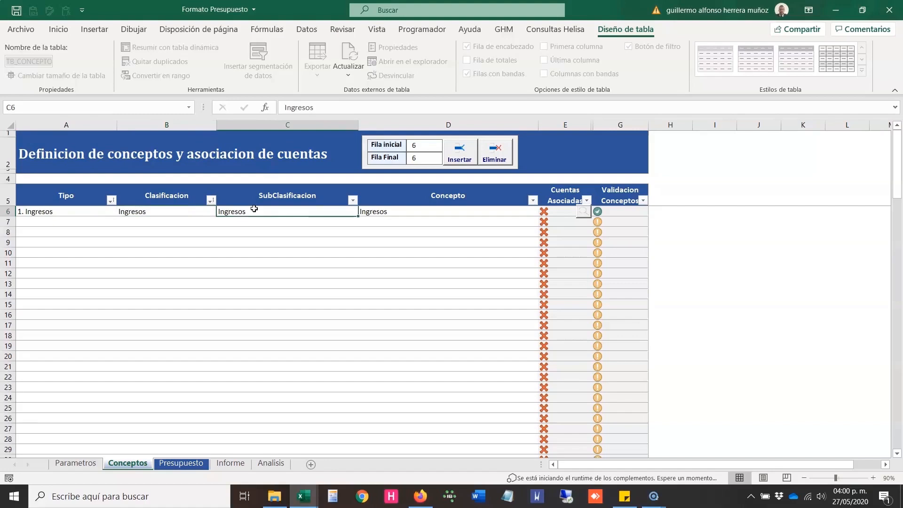
pyautogui.press('Tab')
pyautogui.click(254, 208)
pyautogui.press('Tab')
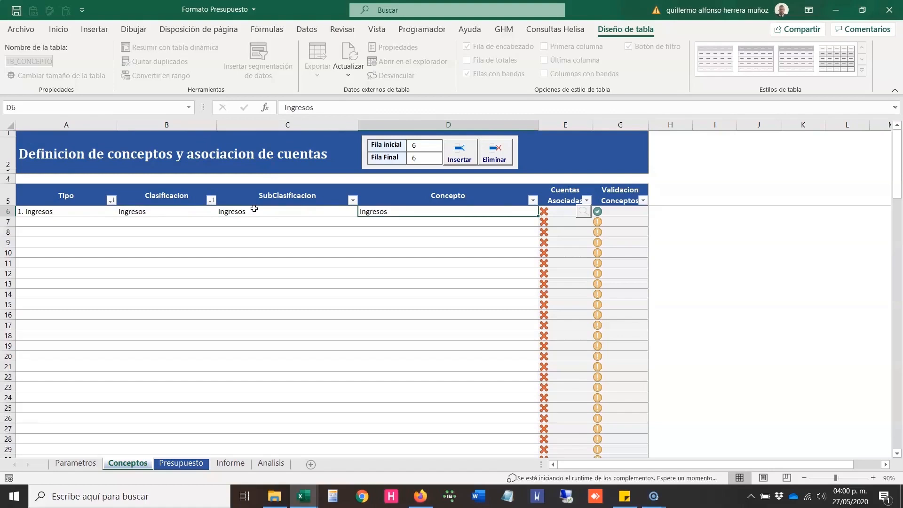
# Step: Duplicate the Tipo, Clasificacion, SubClasificacion and Concepto entries of row 6 into row 7
pyautogui.press('Down')
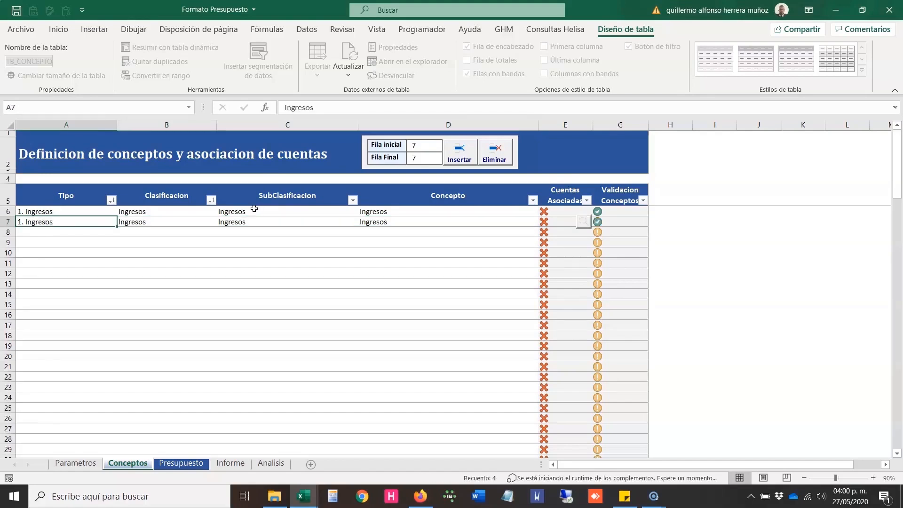
pyautogui.press('Right')
pyautogui.press('Right')
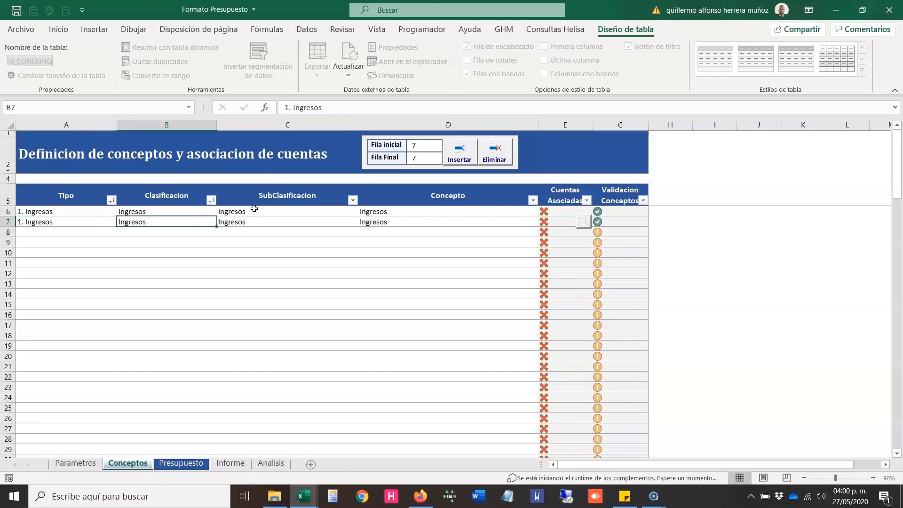
# Step: Set both the SubClasificacion and the Concepto of row 7 to "Otros ingresos"
pyautogui.write('O')
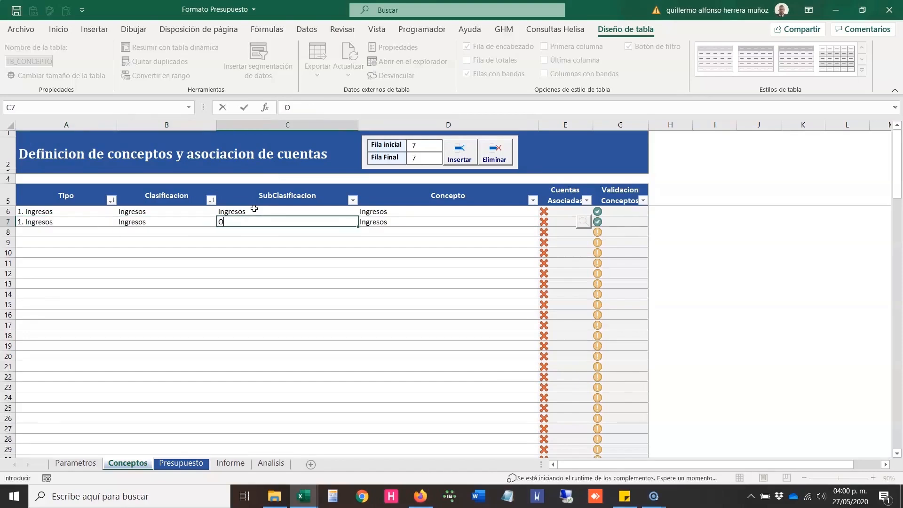
pyautogui.write('tros ingresos')
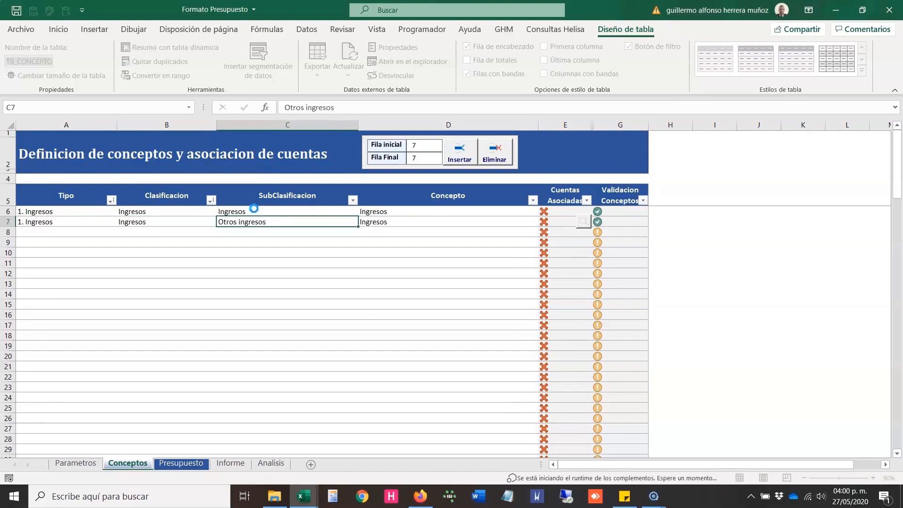
pyautogui.press('Tab')
pyautogui.write('O')
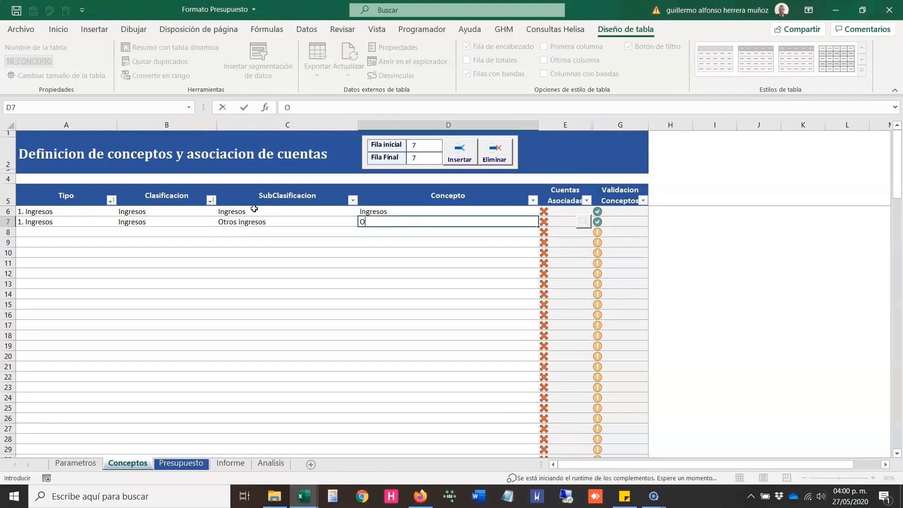
pyautogui.write('tros')
pyautogui.press('Escape')
pyautogui.hotkey('ctrl', 'd')
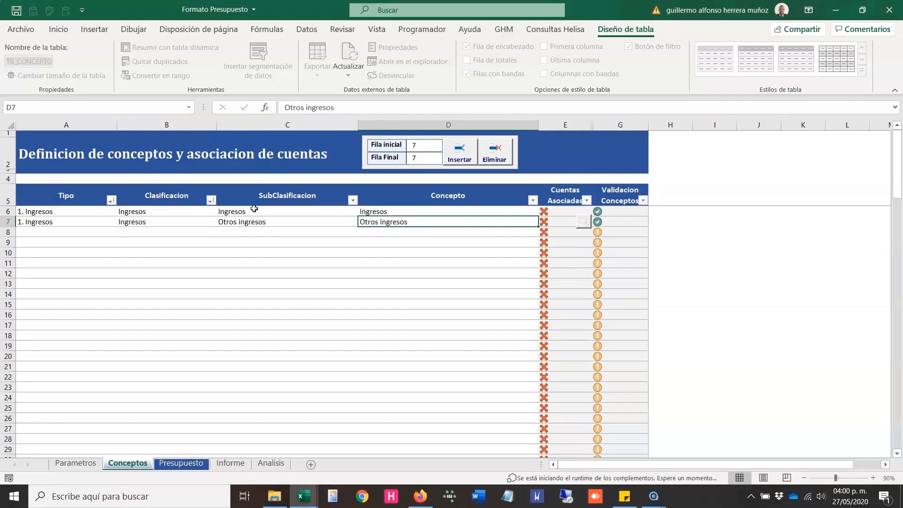
# Step: Review the concept entries in rows 6 and 7 together with their Cuentas Asociadas and Validacion Conceptos indicators
pyautogui.press('Up')
pyautogui.hotkey('shift', 'Down')
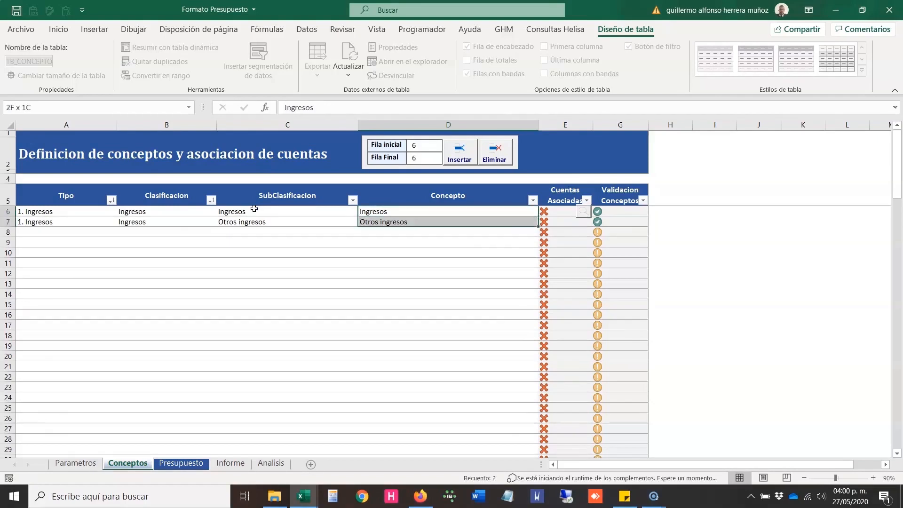
pyautogui.hotkey('shift', 'Left')
pyautogui.hotkey('shift', 'Left')
pyautogui.hotkey('shift', 'Left')
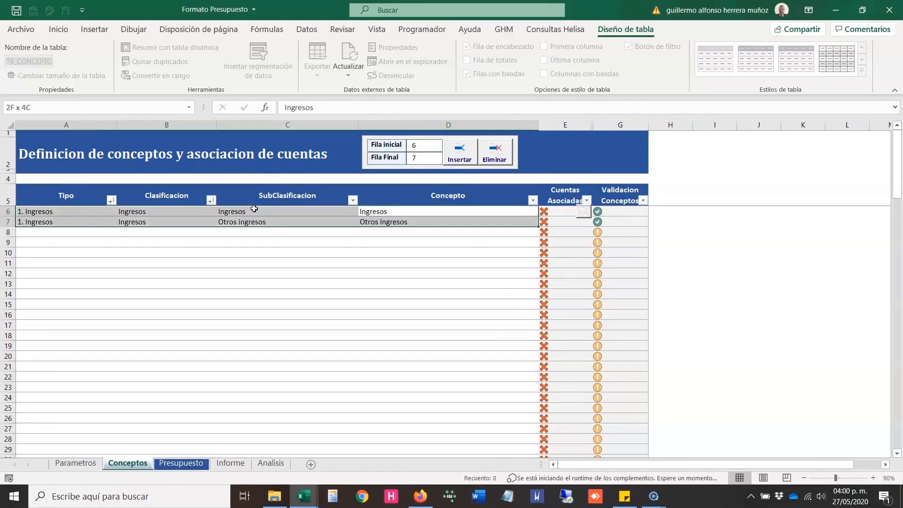
pyautogui.press('Up')
pyautogui.press('Down')
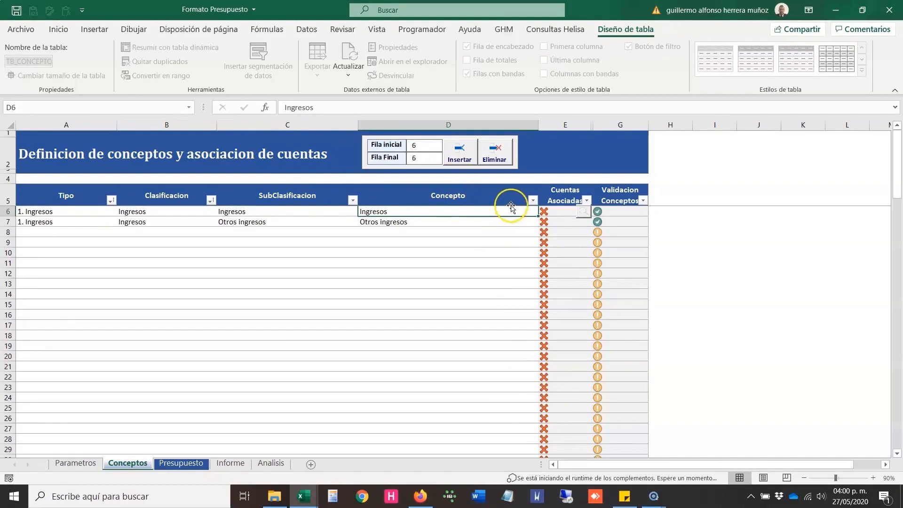
pyautogui.press('Down')
pyautogui.press('Down')
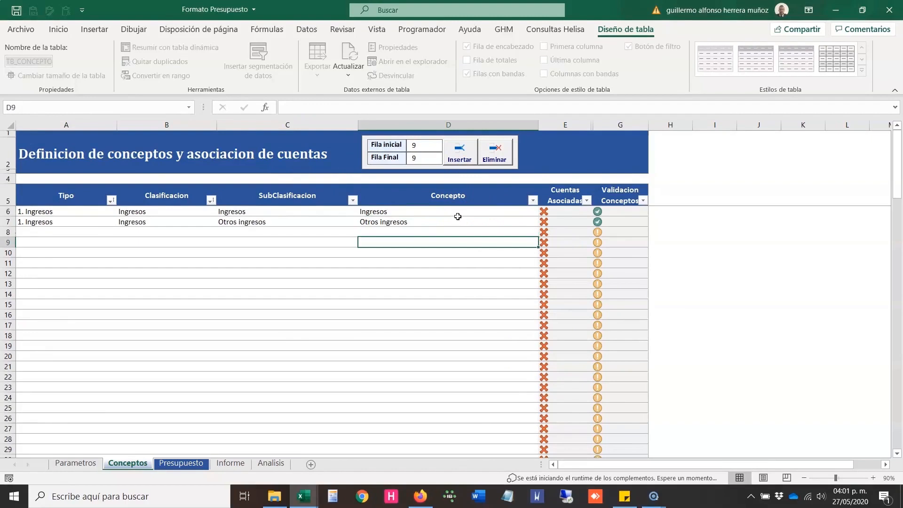
pyautogui.press('Left')
pyautogui.press('Down')
pyautogui.press('Down')
pyautogui.press('Down')
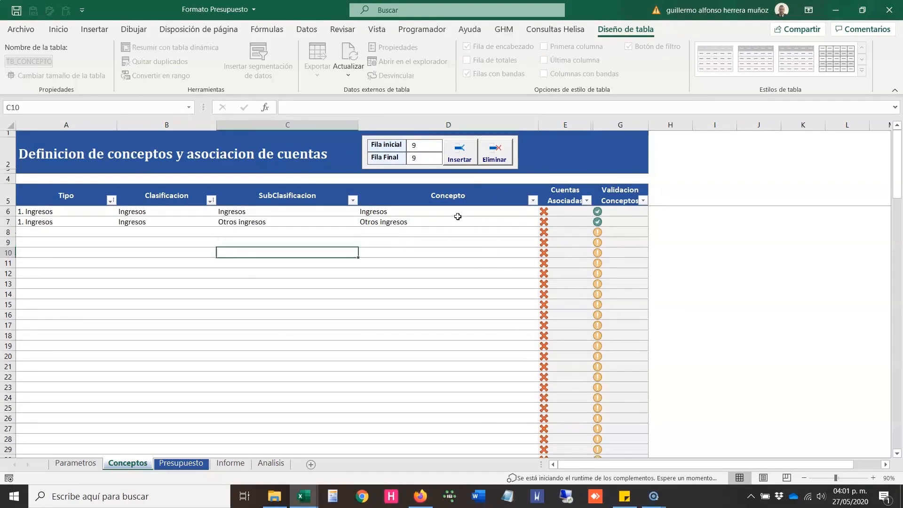
pyautogui.press('Right')
pyautogui.press('Up')
pyautogui.press('Up')
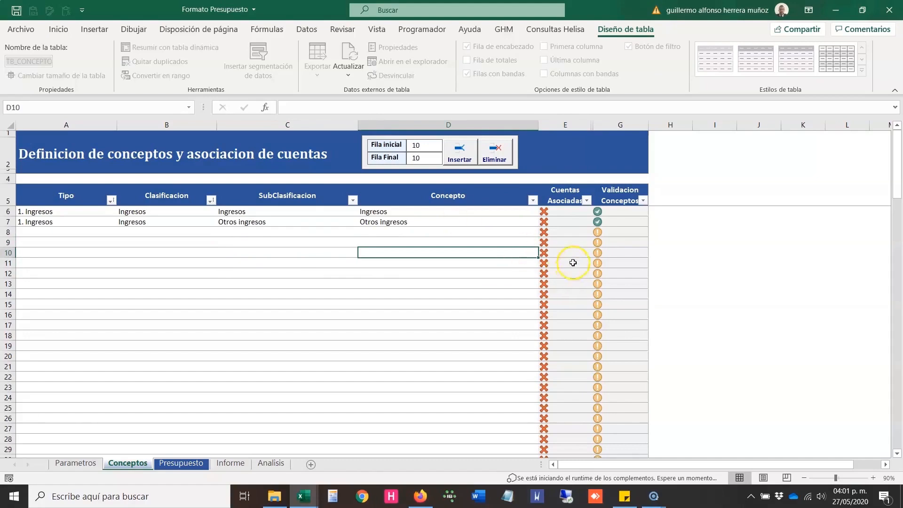
pyautogui.press('Up')
pyautogui.press('Up')
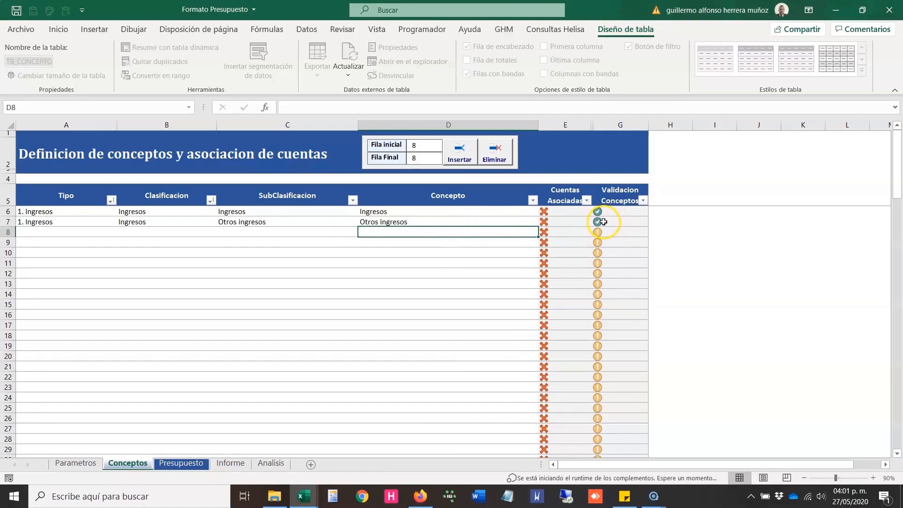
pyautogui.press('Up')
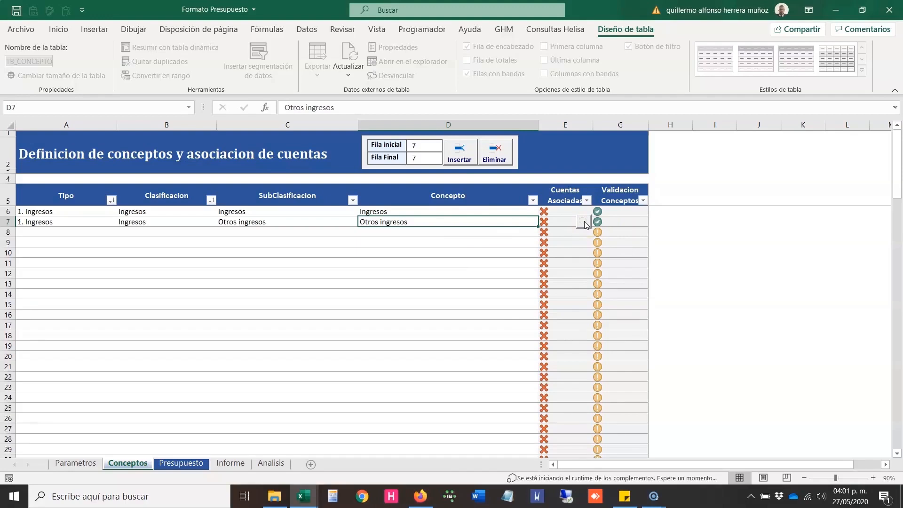
# Step: Open the account association form for the Ingresos concept in row 6 and move it aside to uncover the concept table
pyautogui.press('Up')
pyautogui.click(581, 213)
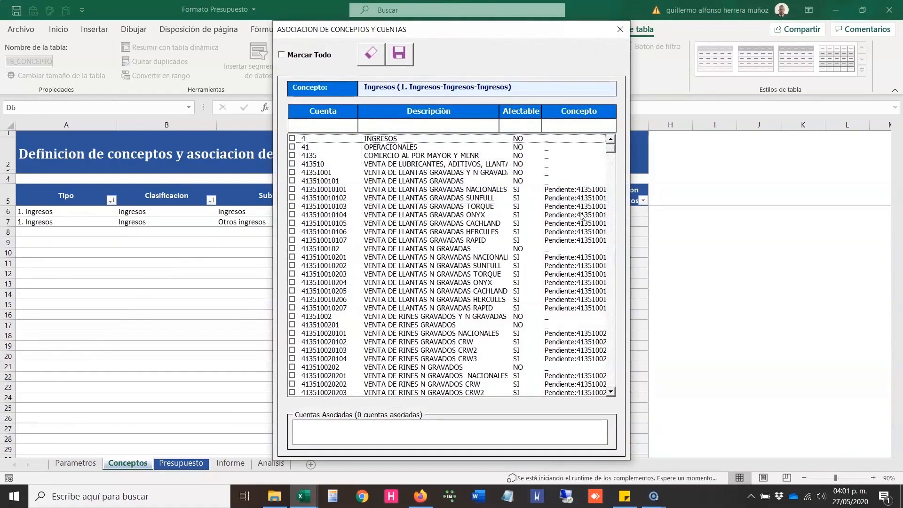
pyautogui.click(306, 56)
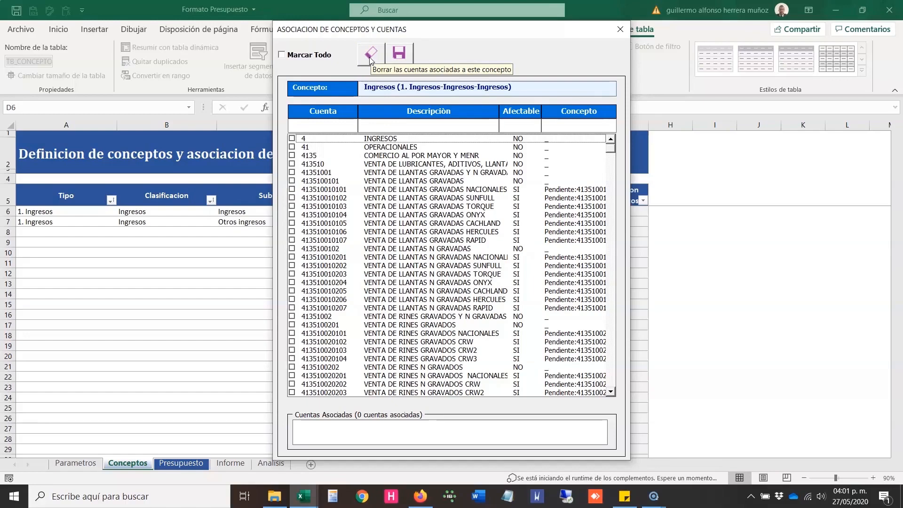
pyautogui.click(399, 55)
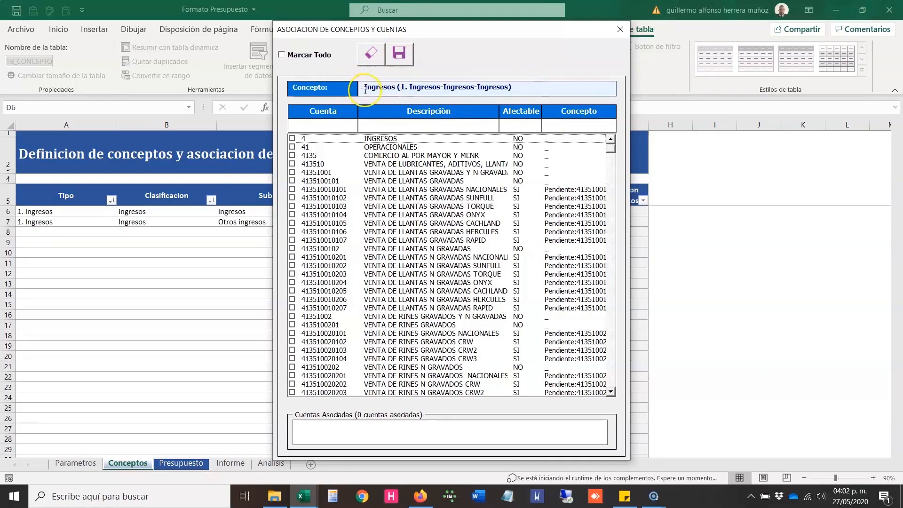
pyautogui.moveTo(365, 90); pyautogui.dragTo(542, 79)
pyautogui.moveTo(531, 36); pyautogui.dragTo(520, 210)
pyautogui.click(384, 255)
pyautogui.moveTo(384, 256); pyautogui.dragTo(355, 256)
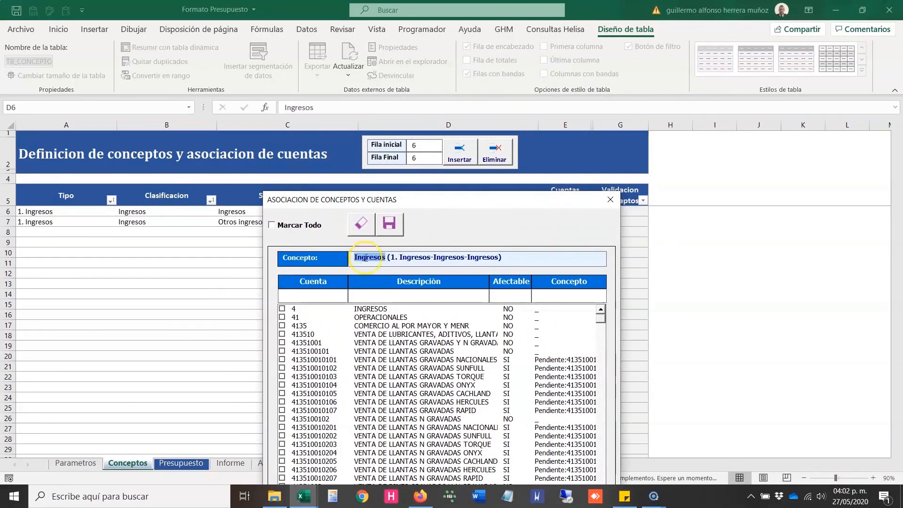
pyautogui.click(388, 257)
pyautogui.moveTo(392, 257); pyautogui.dragTo(490, 257)
pyautogui.moveTo(512, 203); pyautogui.dragTo(634, 30)
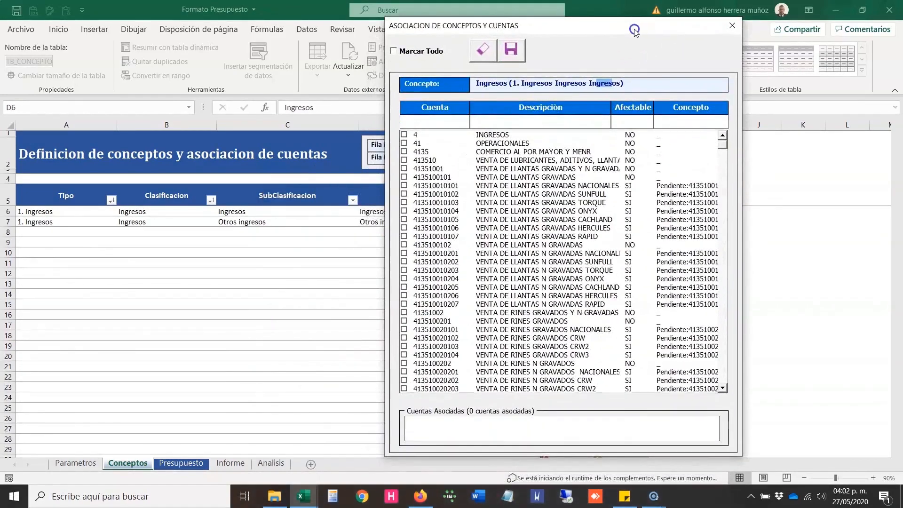
# Step: Examine the form's Cuenta, Descripción and Concepto filter fields and look through the list of accounts
pyautogui.click(492, 119)
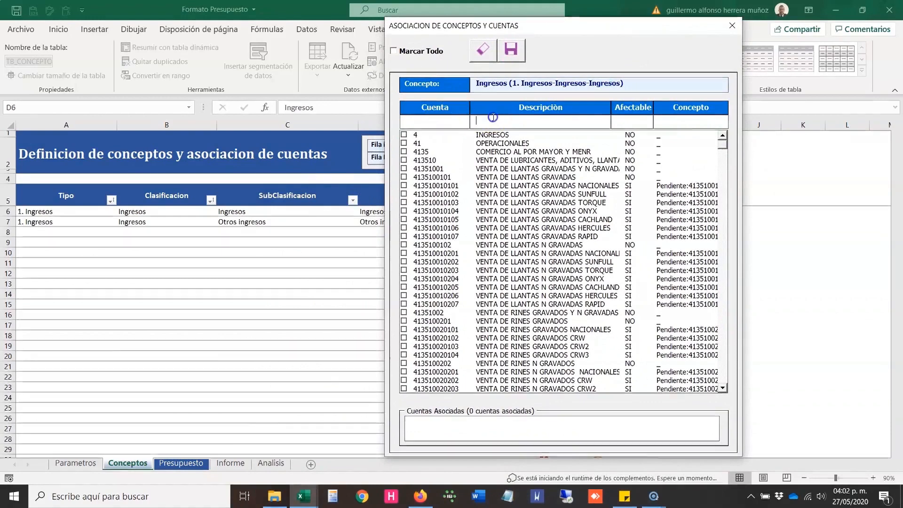
pyautogui.click(669, 121)
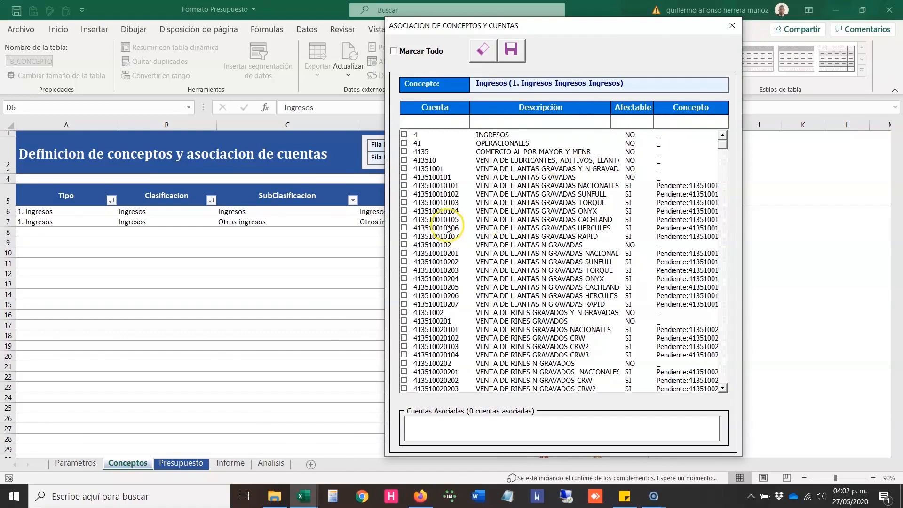
pyautogui.click(453, 124)
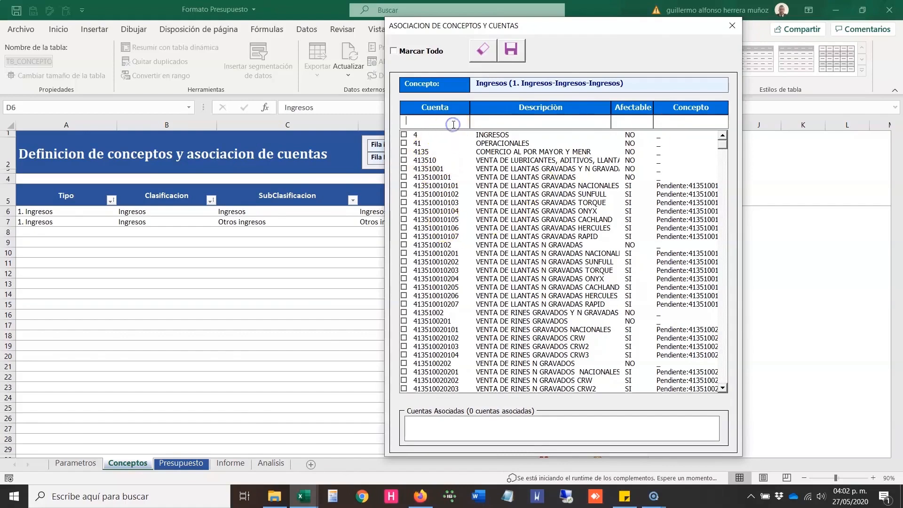
pyautogui.click(723, 148)
pyautogui.moveTo(723, 149); pyautogui.dragTo(727, 286)
pyautogui.click(673, 257)
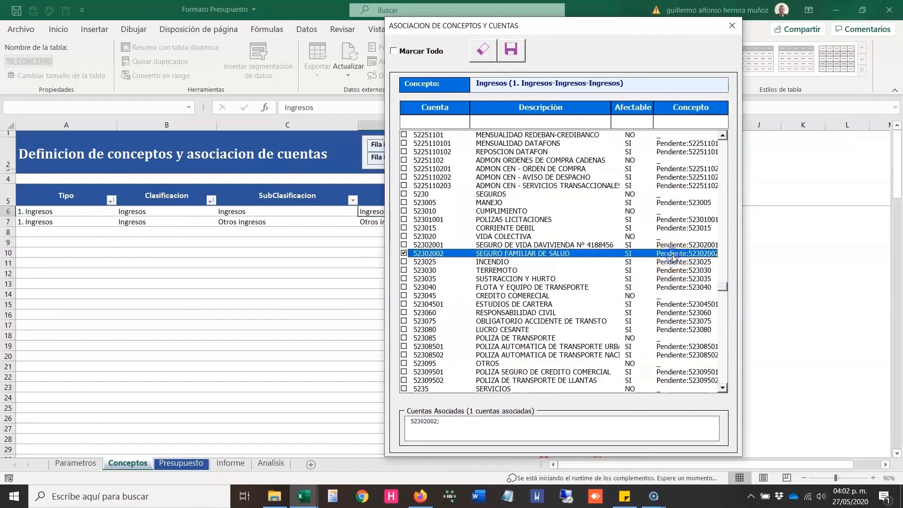
pyautogui.click(668, 262)
pyautogui.click(666, 254)
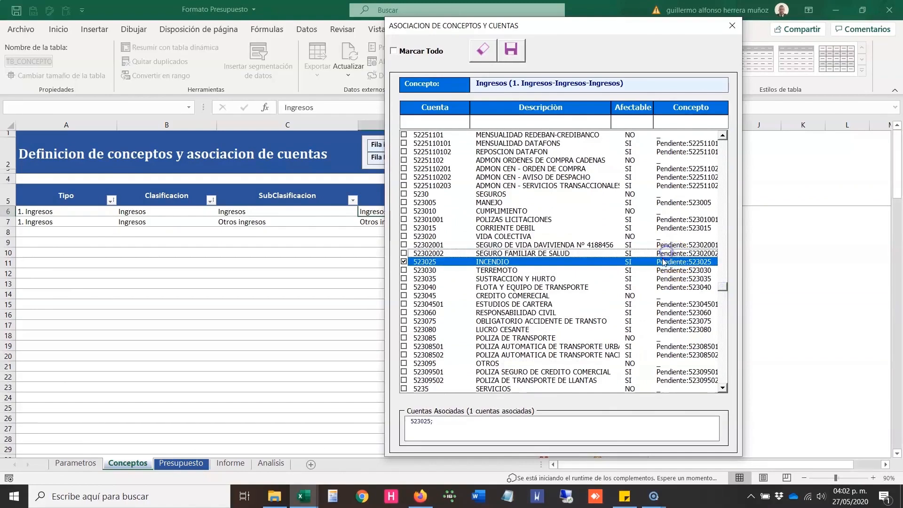
pyautogui.click(664, 260)
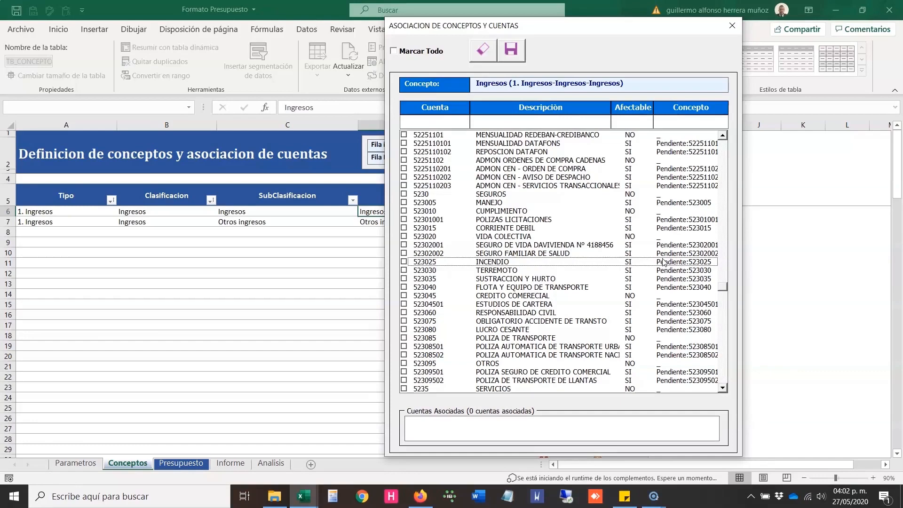
pyautogui.click(509, 242)
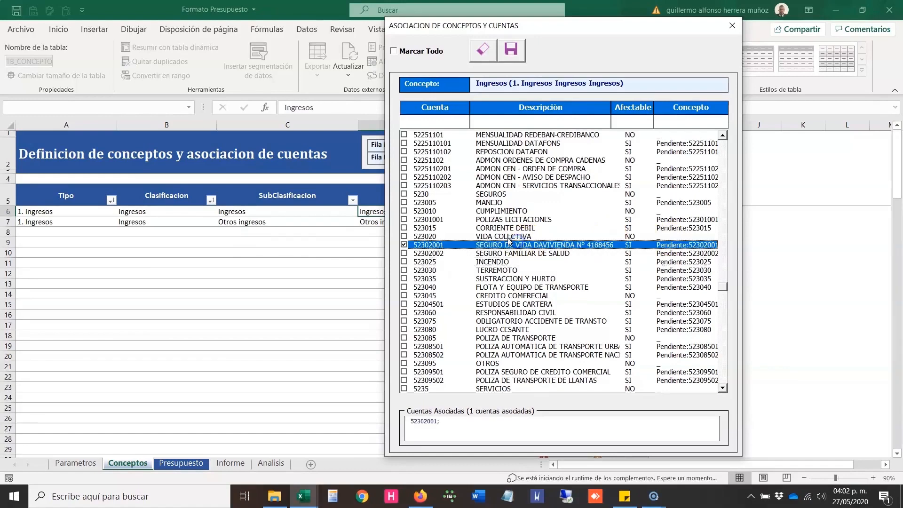
pyautogui.click(509, 237)
pyautogui.click(669, 238)
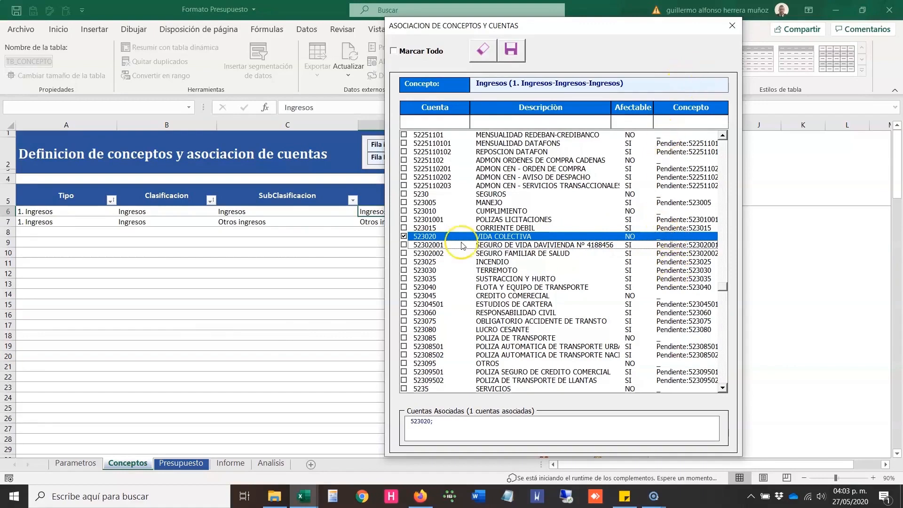
pyautogui.click(404, 236)
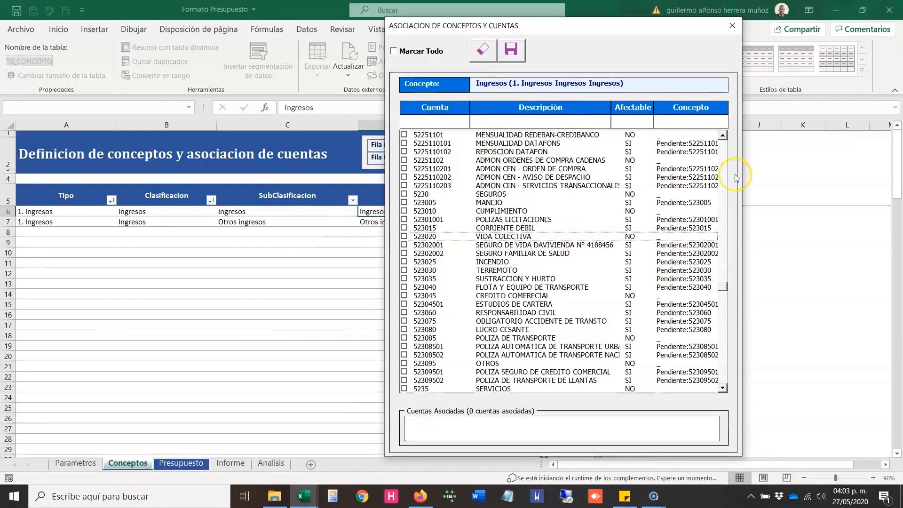
# Step: Filter the account list by Cuenta 41 and look through the matching accounts down to the end
pyautogui.click(445, 121)
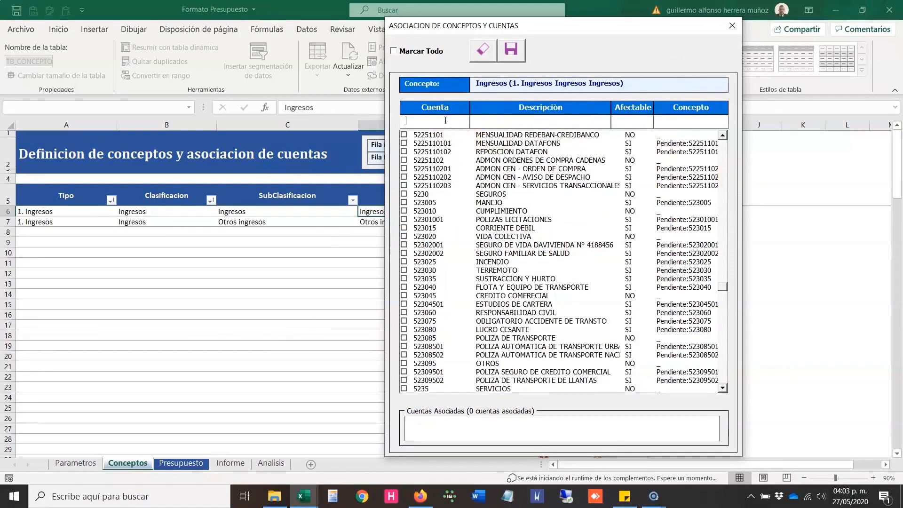
pyautogui.write('41')
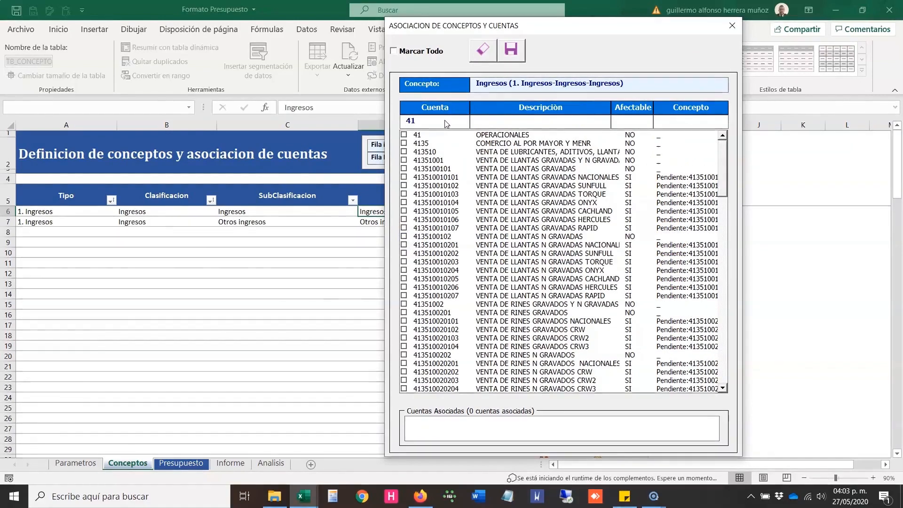
pyautogui.doubleClick(411, 121)
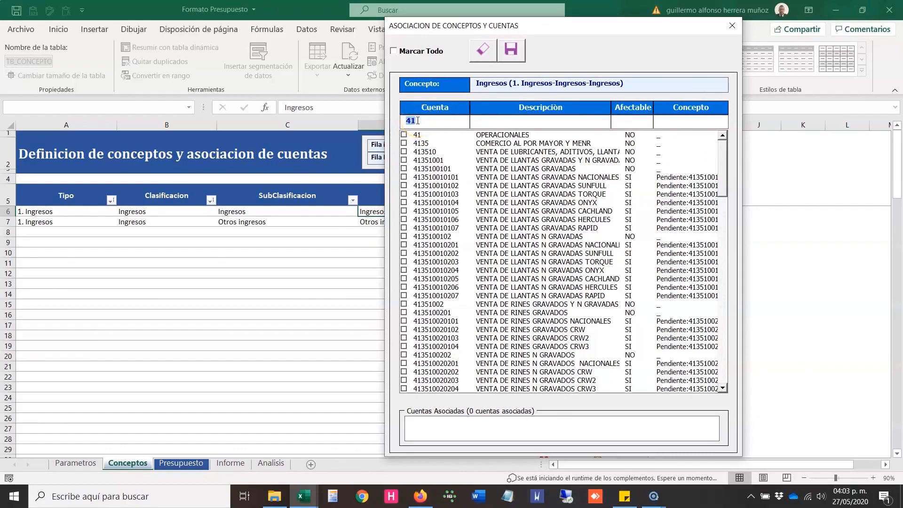
pyautogui.moveTo(724, 182); pyautogui.dragTo(729, 373)
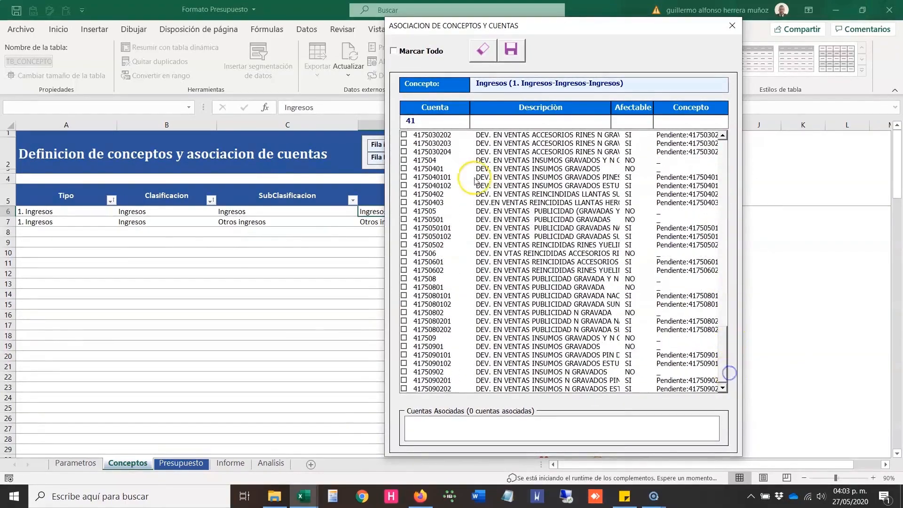
# Step: Mark all accounts filtered by 41, save them as associated with the Ingresos concept, and close the form
pyautogui.click(404, 51)
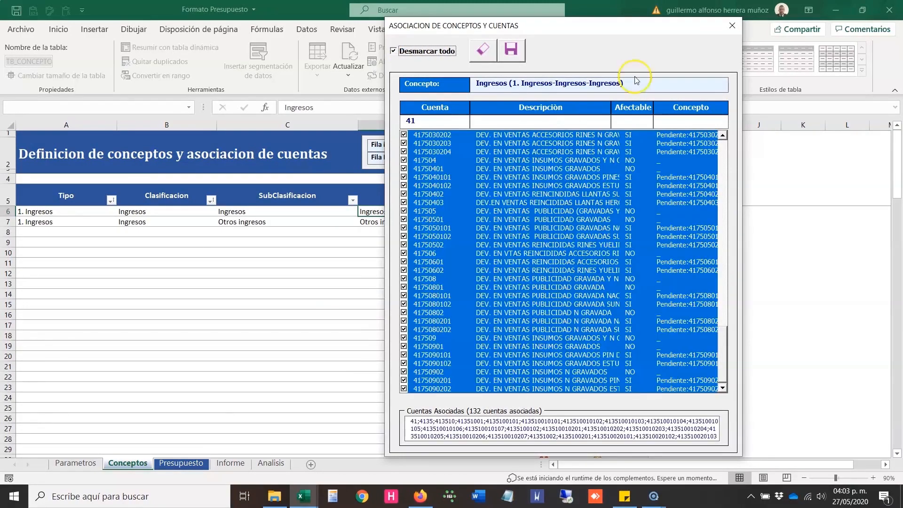
pyautogui.click(511, 52)
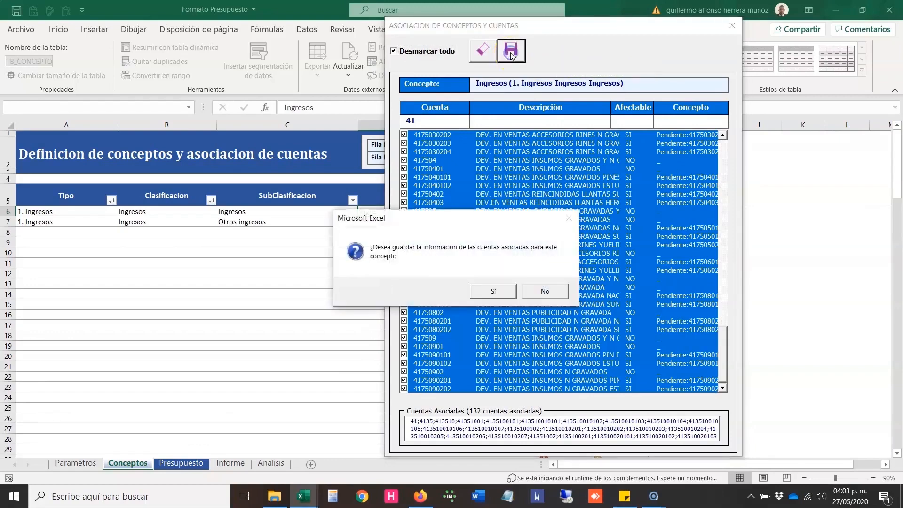
pyautogui.click(491, 288)
pyautogui.click(483, 290)
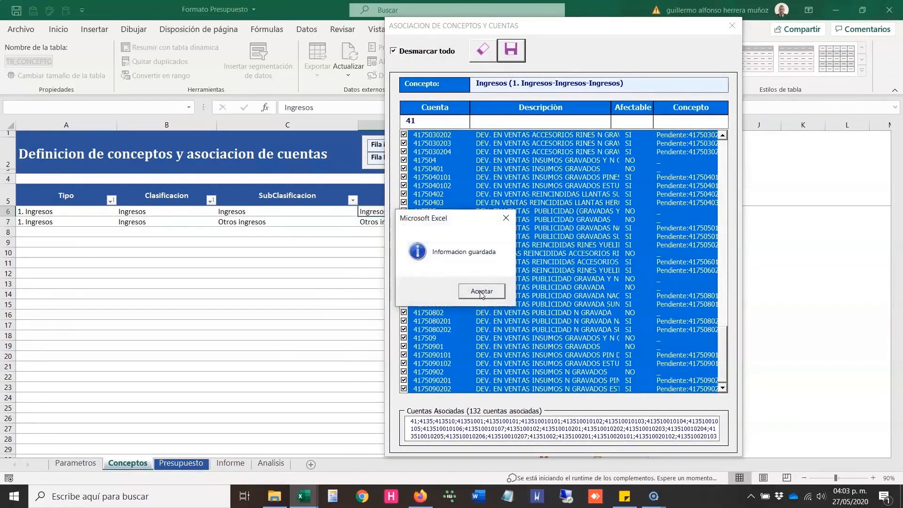
pyautogui.click(732, 26)
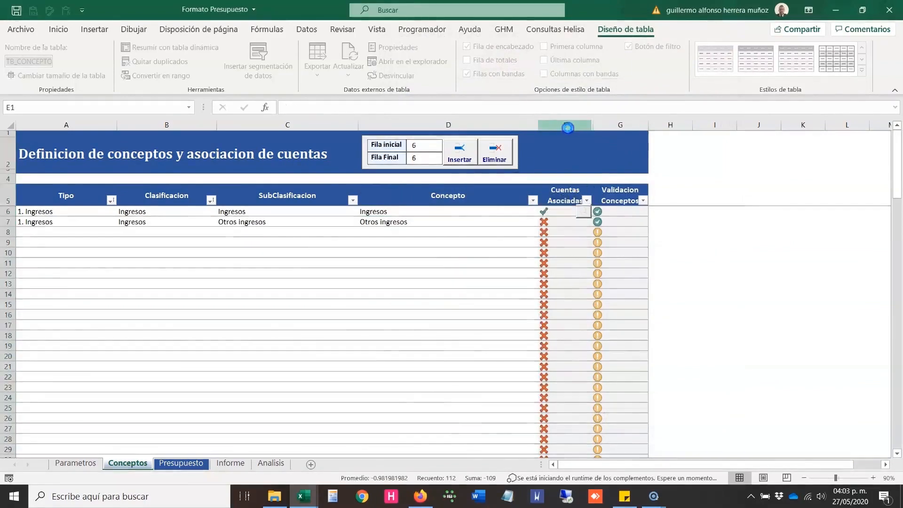
pyautogui.click(566, 125)
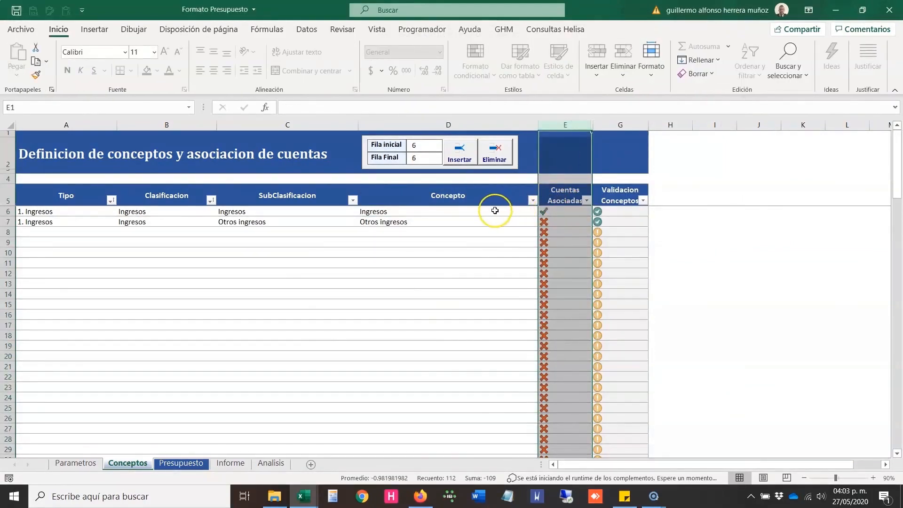
# Step: Open the account association form for the Otros ingresos concept in row 7 and filter its accounts by Cuenta 42
pyautogui.click(463, 220)
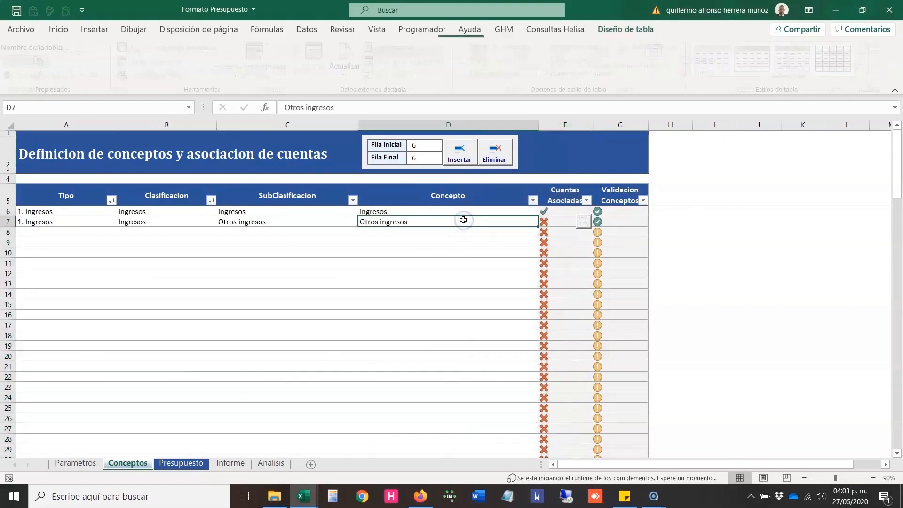
pyautogui.click(584, 224)
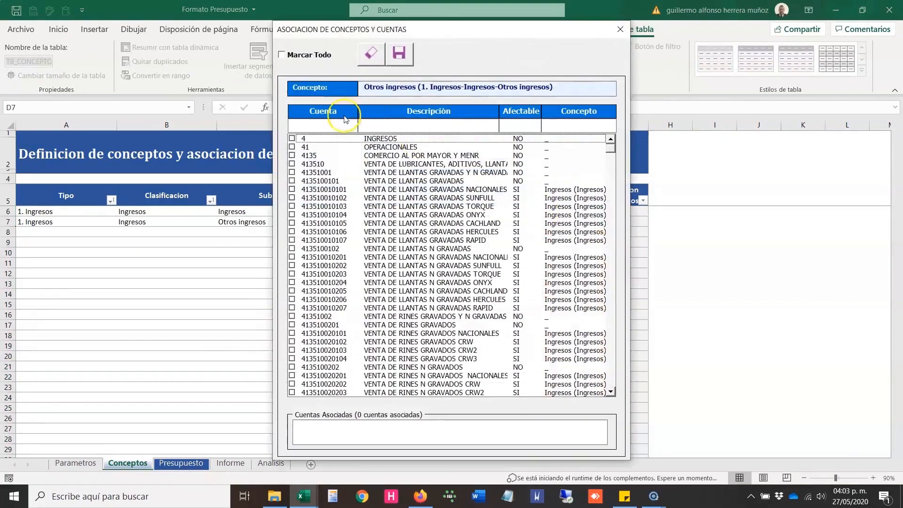
pyautogui.click(330, 126)
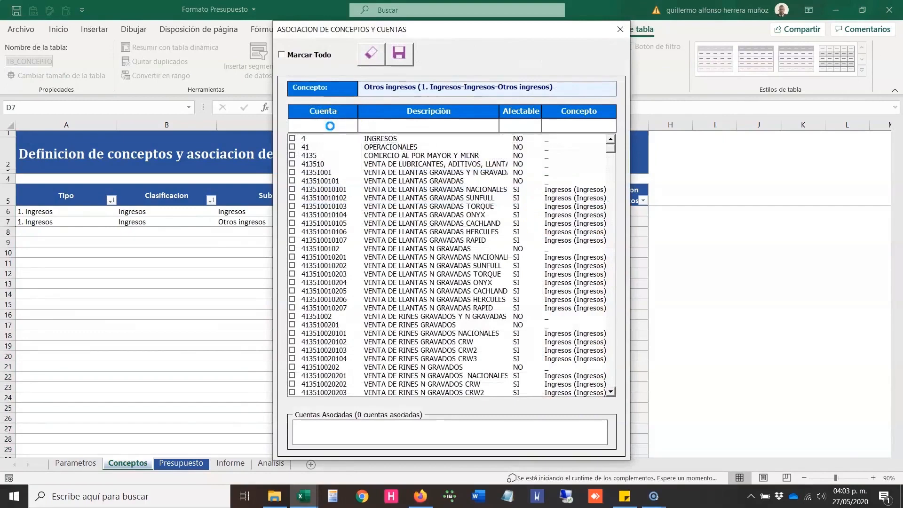
pyautogui.write('42')
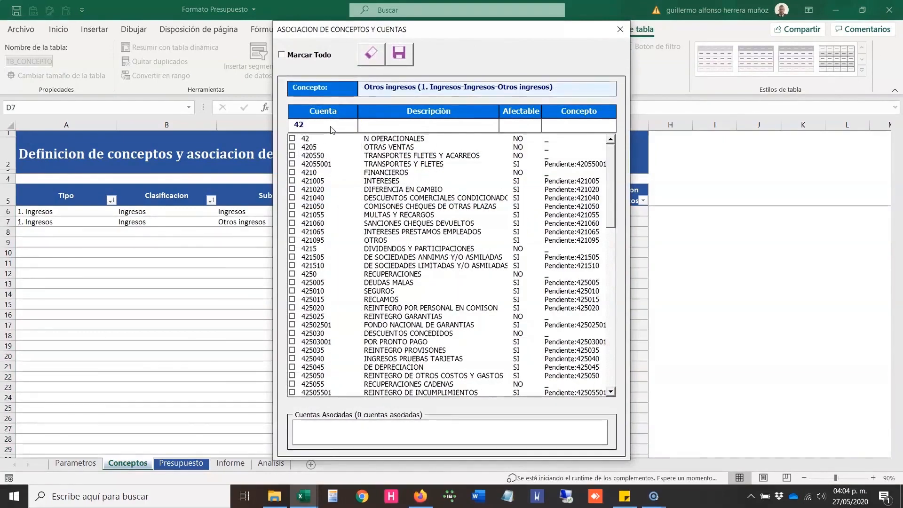
pyautogui.press('BackSpace')
pyautogui.press('BackSpace')
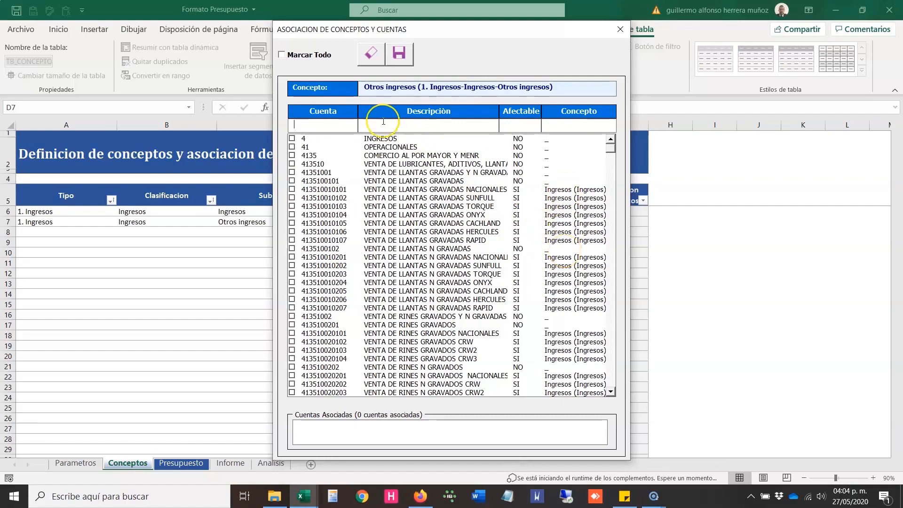
pyautogui.write('42')
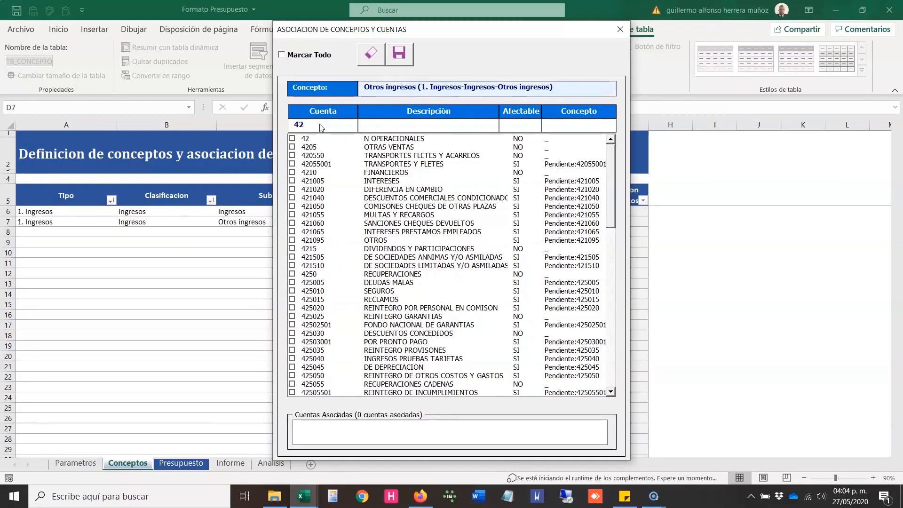
pyautogui.moveTo(610, 172)
pyautogui.mouseDown()
pyautogui.moveTo(628, 321)
pyautogui.moveTo(620, 167)
pyautogui.mouseUp()
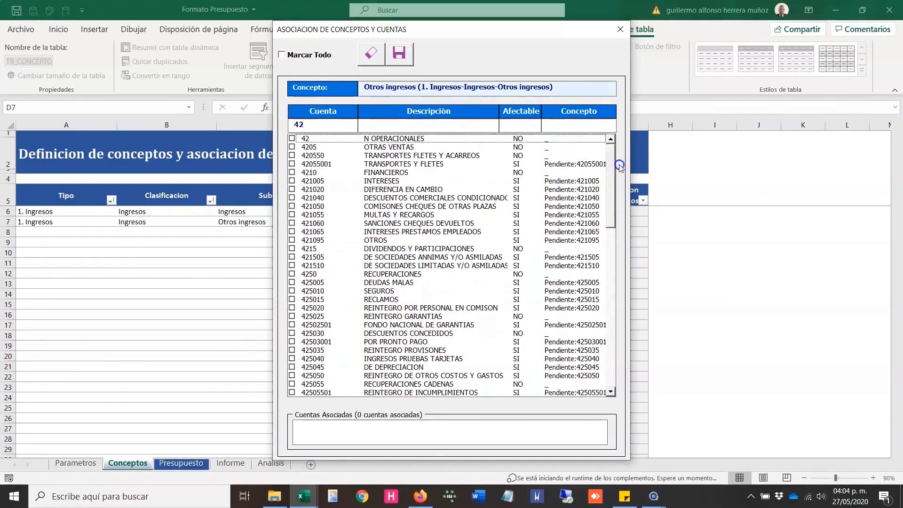
# Step: Mark all accounts filtered by 42, save them as associated with Otros ingresos, and close the form
pyautogui.click(304, 56)
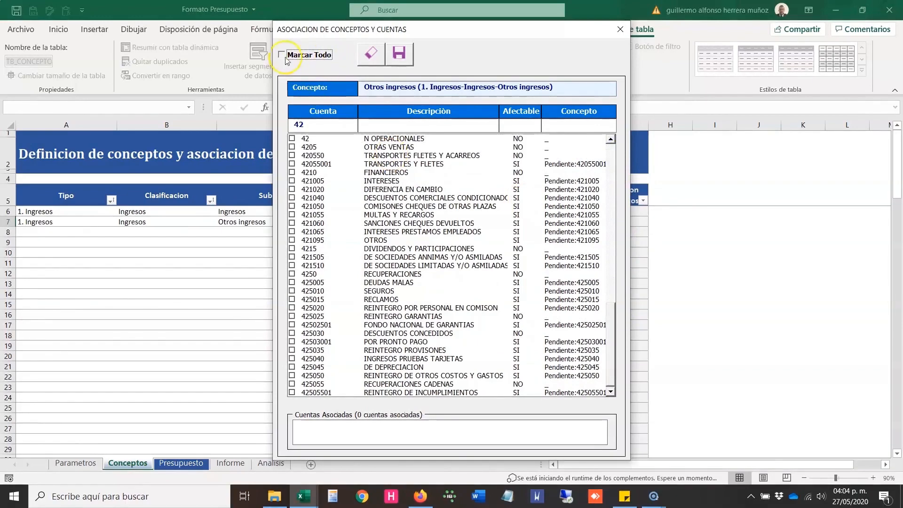
pyautogui.click(305, 56)
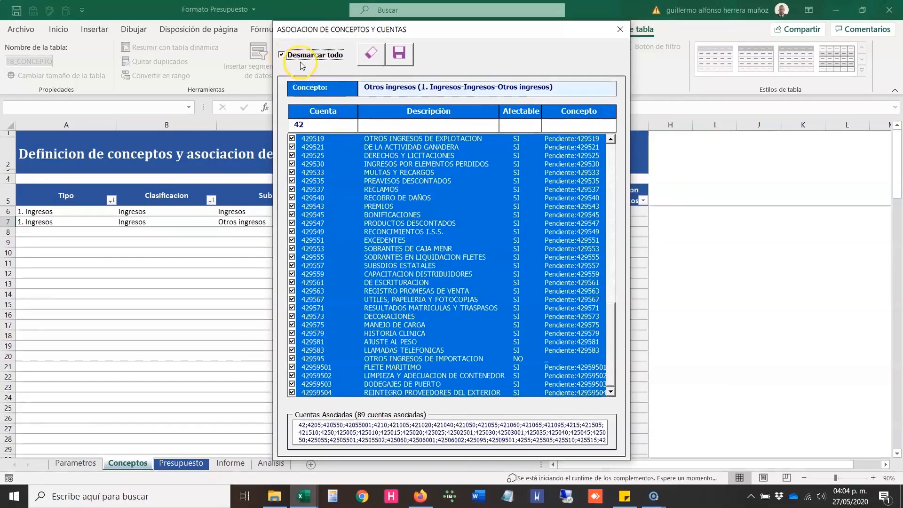
pyautogui.click(399, 53)
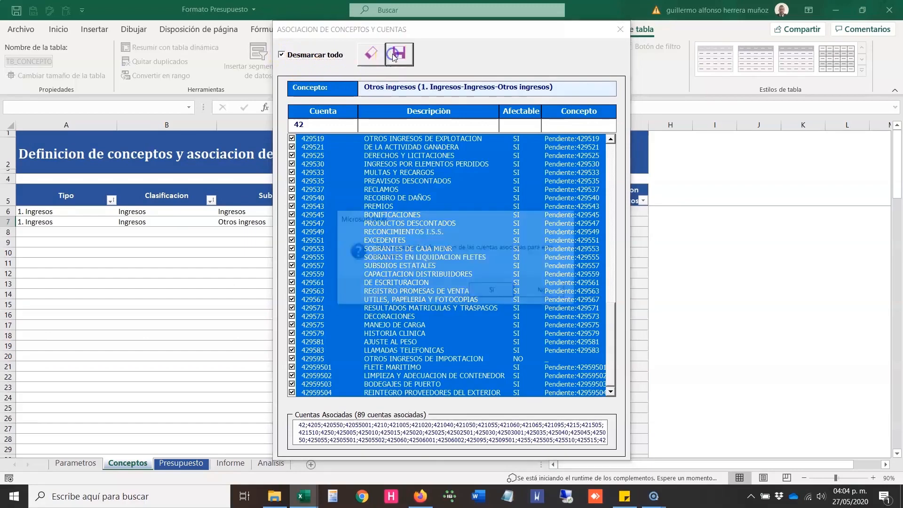
pyautogui.click(478, 299)
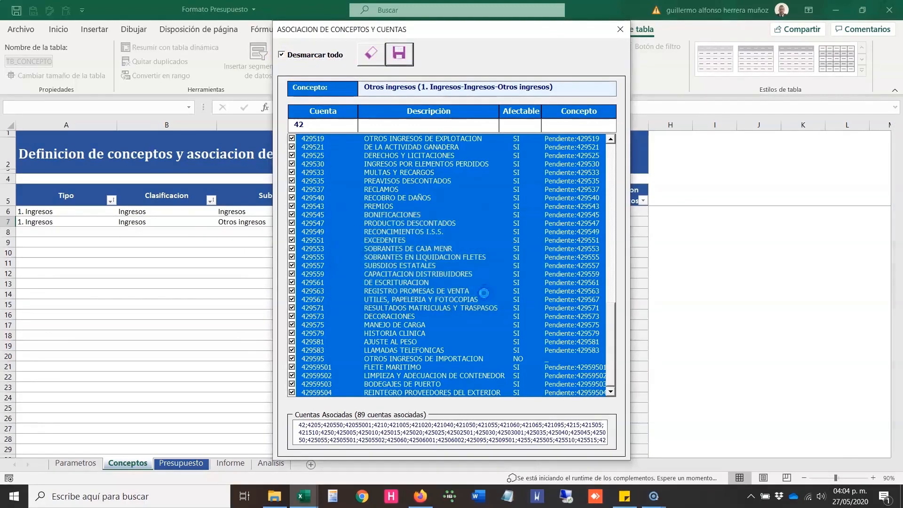
pyautogui.click(482, 291)
pyautogui.click(619, 29)
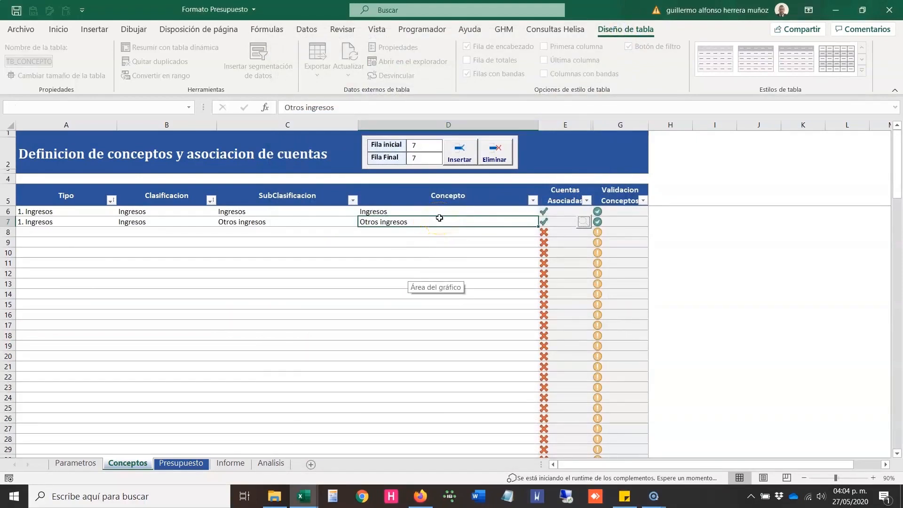
# Step: Enter 2. Egresos as the Tipo and Costos as the Clasificacion in row 8 of the concept table
pyautogui.click(388, 232)
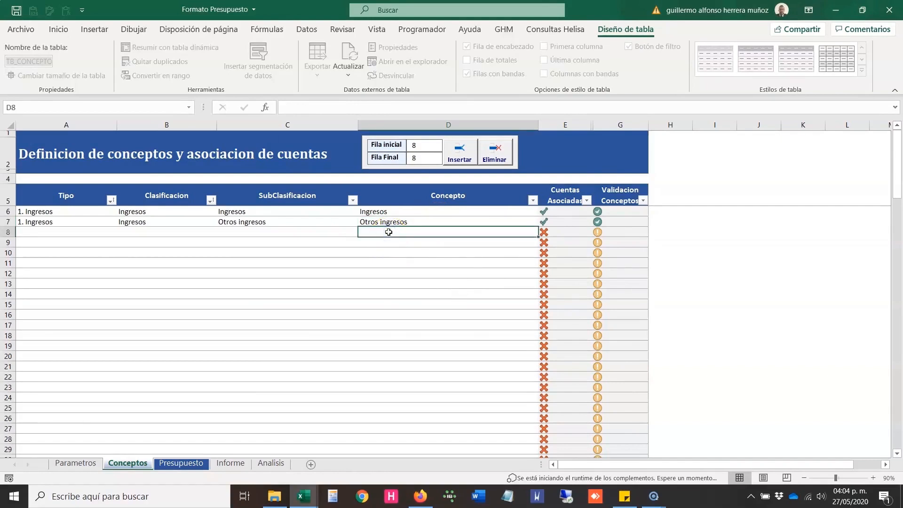
pyautogui.press('Home')
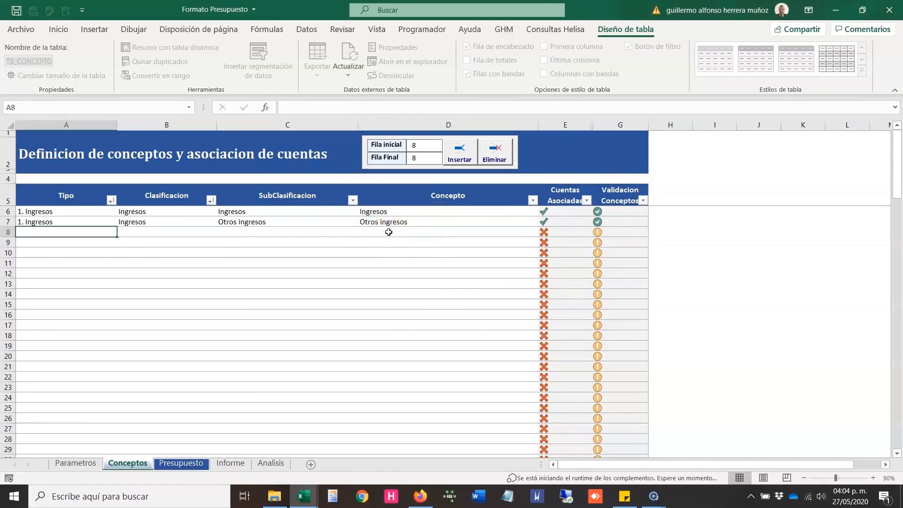
pyautogui.write('2.')
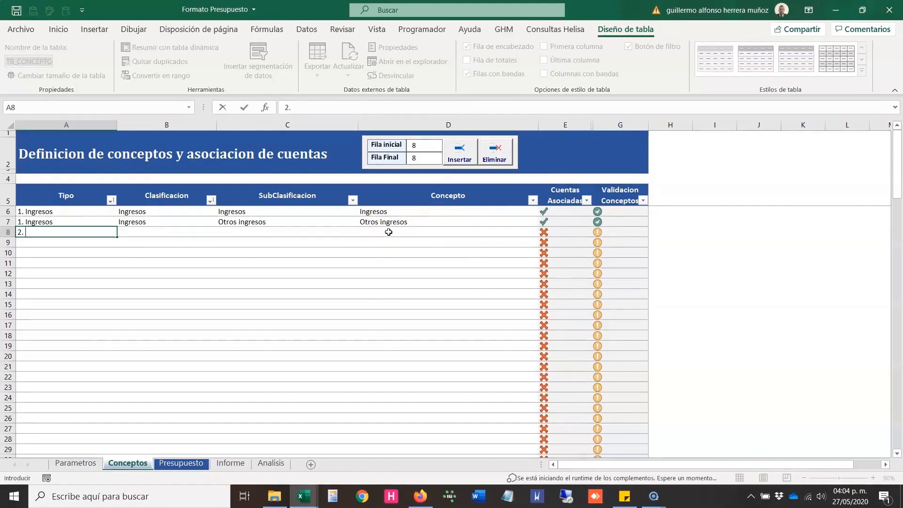
pyautogui.write(' Egresos')
pyautogui.press('Tab')
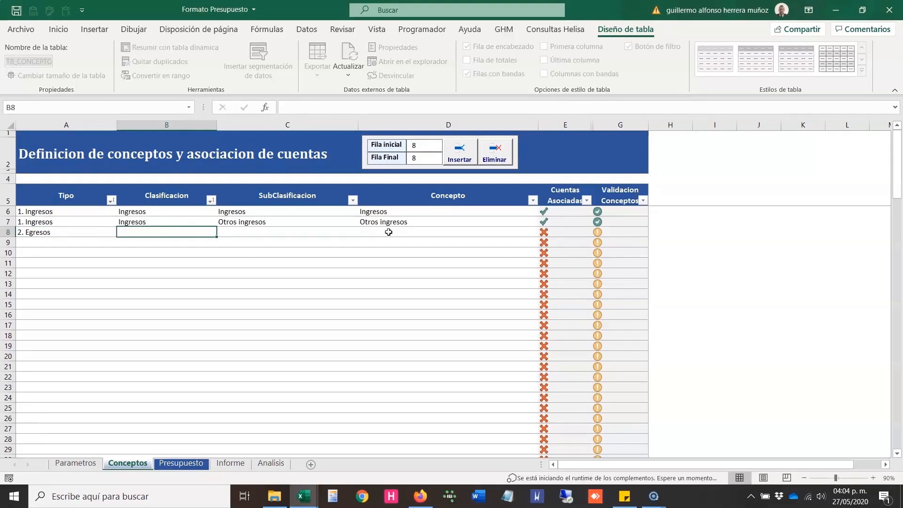
pyautogui.write('Coto')
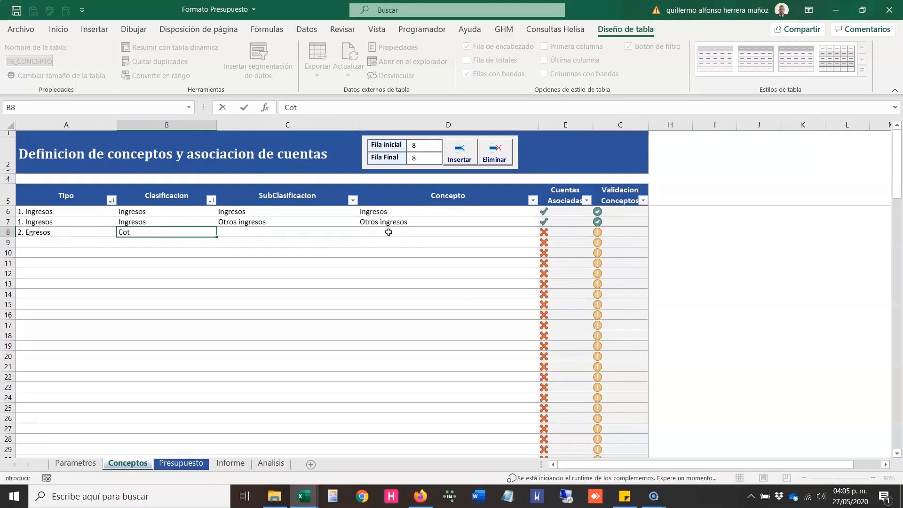
pyautogui.press('BackSpace')
pyautogui.press('BackSpace')
pyautogui.write('sto s')
pyautogui.press('Tab')
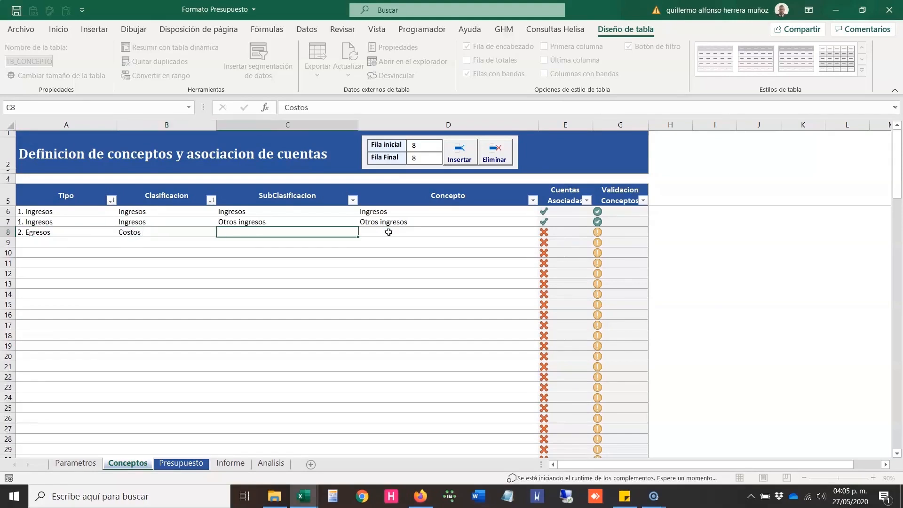
# Step: Go to the Presupuesto sheet and turn on the header filters of the budget table
pyautogui.hotkey('shift', 'Right')
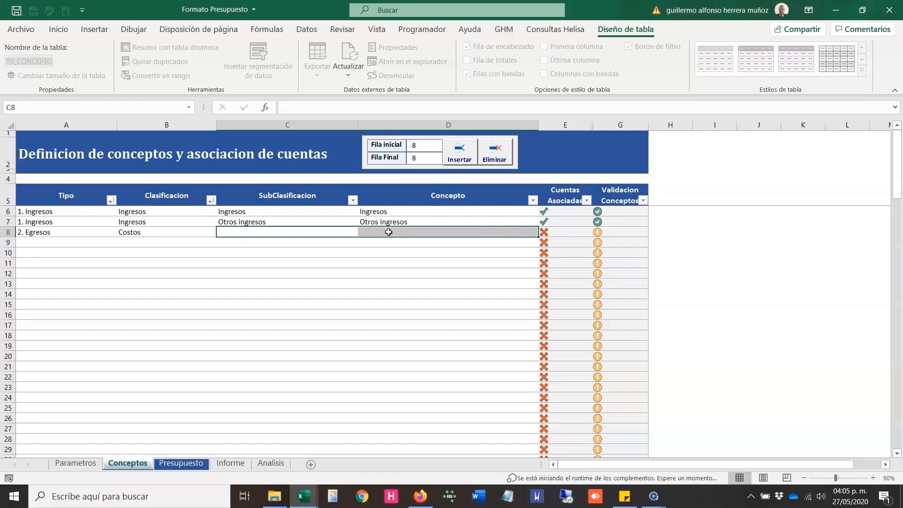
pyautogui.hotkey('ctrl', 'pagedown')
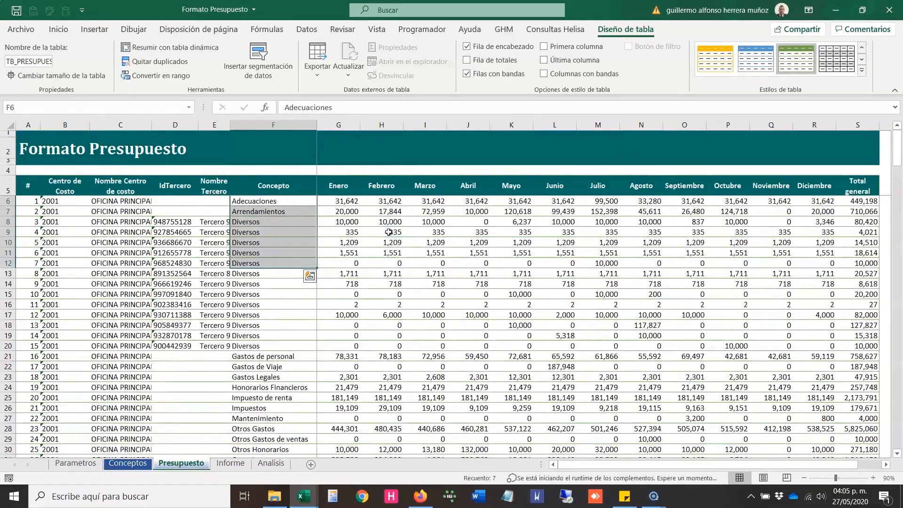
pyautogui.press('Up')
pyautogui.press('Up')
pyautogui.press('Down')
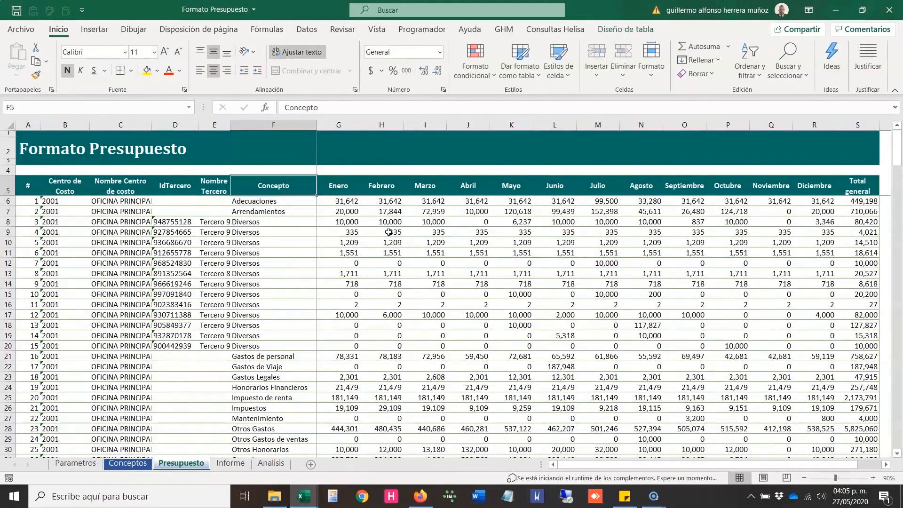
pyautogui.hotkey('ctrl', 'shift', 'Down')
pyautogui.press('Up')
pyautogui.hotkey('ctrl', 'shift', 'l')
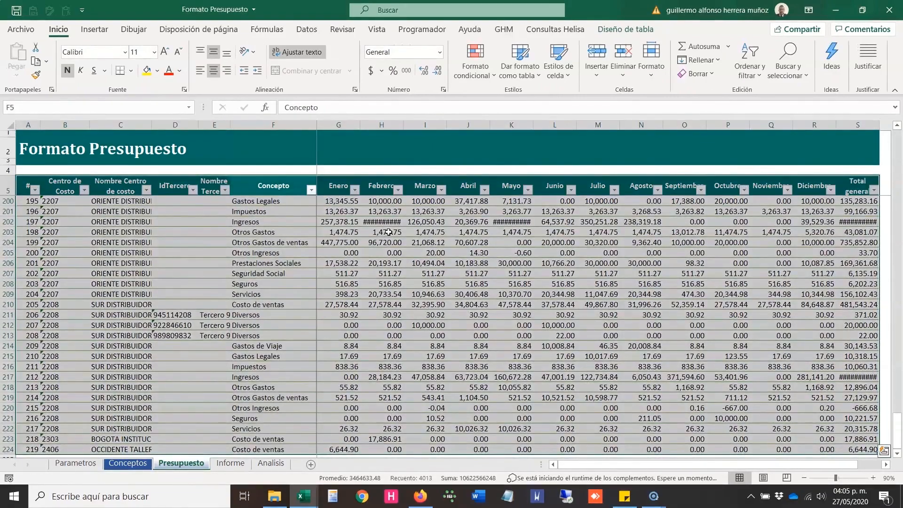
# Step: Search the Concepto column's filter values for costo, and close the filter list without applying it
pyautogui.press('Down')
pyautogui.hotkey('alt', 'Down')
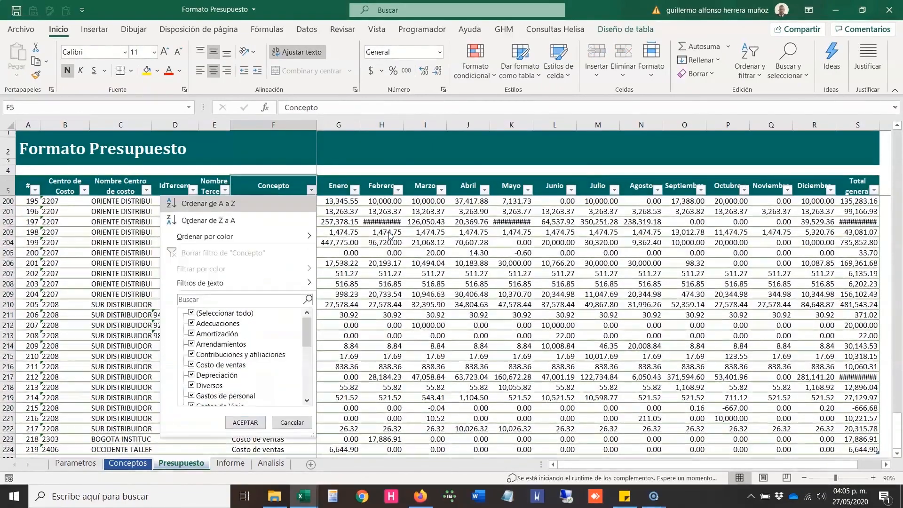
pyautogui.write('costo')
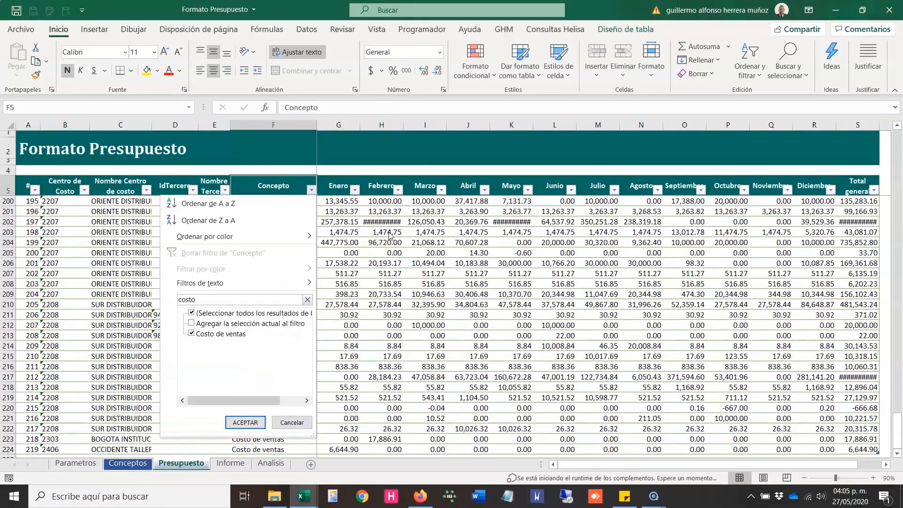
pyautogui.press('BackSpace')
pyautogui.press('BackSpace')
pyautogui.press('BackSpace')
pyautogui.press('BackSpace')
pyautogui.press('BackSpace')
pyautogui.press('Escape')
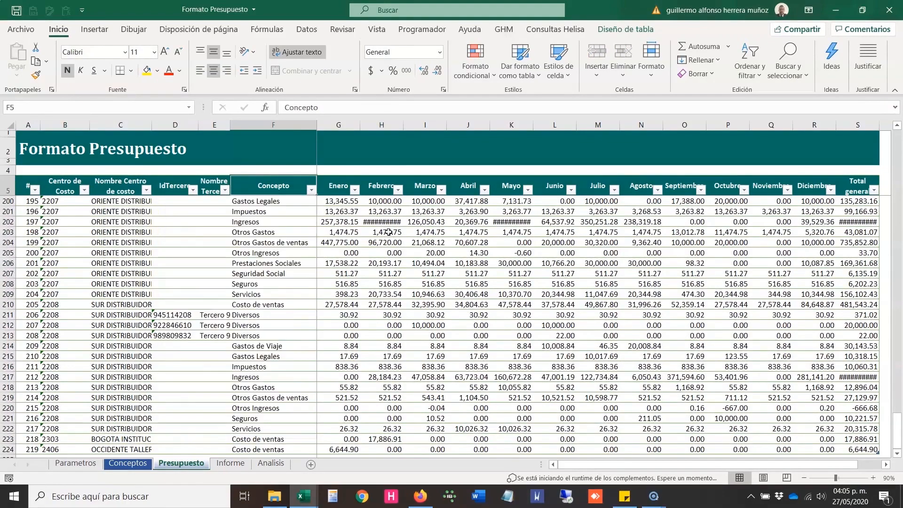
# Step: Return to the Conceptos sheet and enter Costo de ventas as the Concepto in row 8
pyautogui.hotkey('ctrl', 'pageup')
pyautogui.press('Up')
pyautogui.press('Up')
pyautogui.press('Down')
pyautogui.press('Down')
pyautogui.write('Cos')
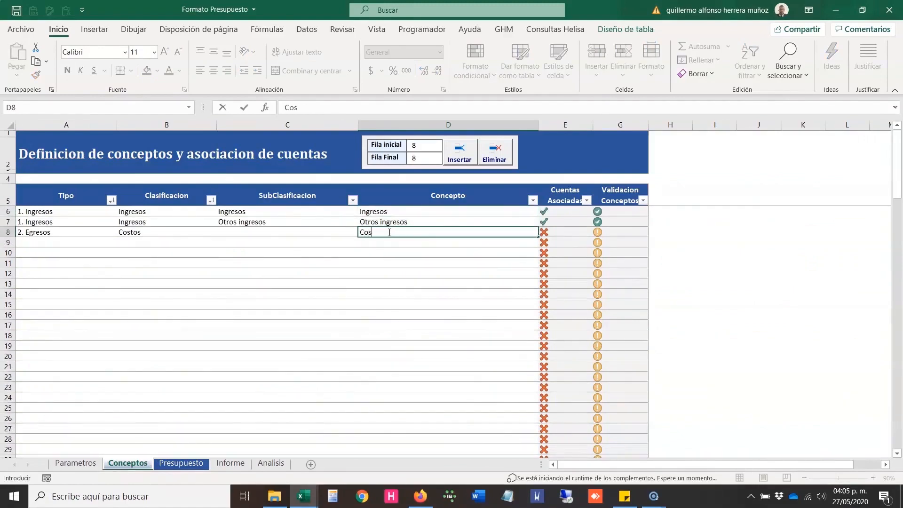
pyautogui.write('to de ventas')
pyautogui.press('Return')
pyautogui.press('Up')
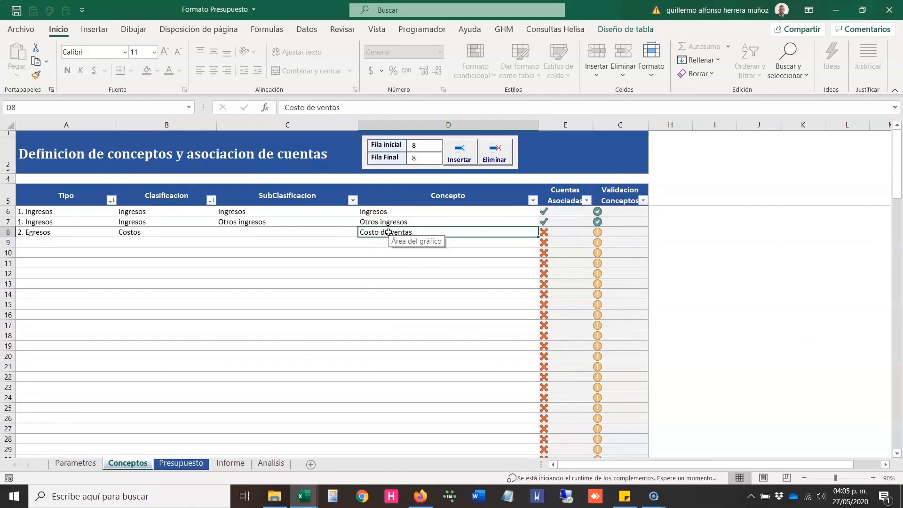
# Step: Copy the Concepto text of row 8 into its SubClasificacion cell
pyautogui.press('Left')
pyautogui.press('Right')
pyautogui.hotkey('ctrl', 'c')
pyautogui.press('Left')
pyautogui.press('Return')
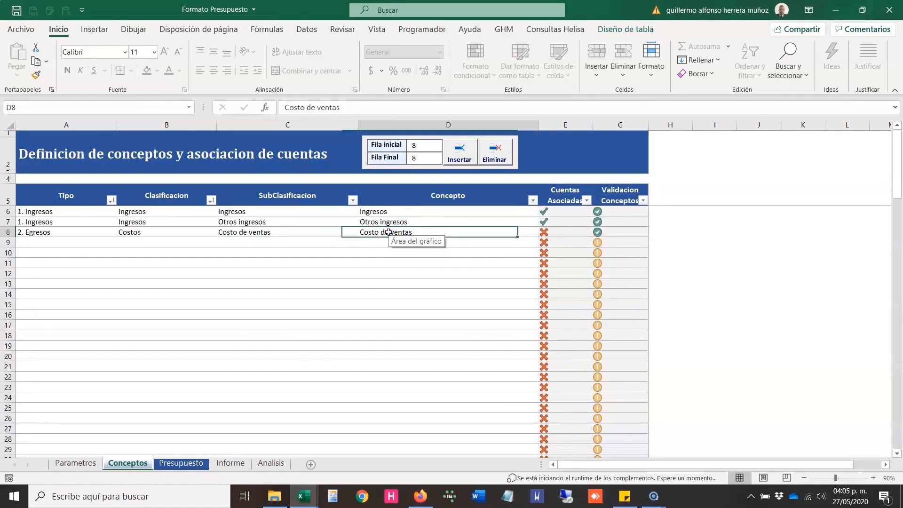
# Step: Fill row 9 with Tipo 2. Egresos, Clasificacion Gastos and SubClasificacion Gastos de personal
pyautogui.press('Down')
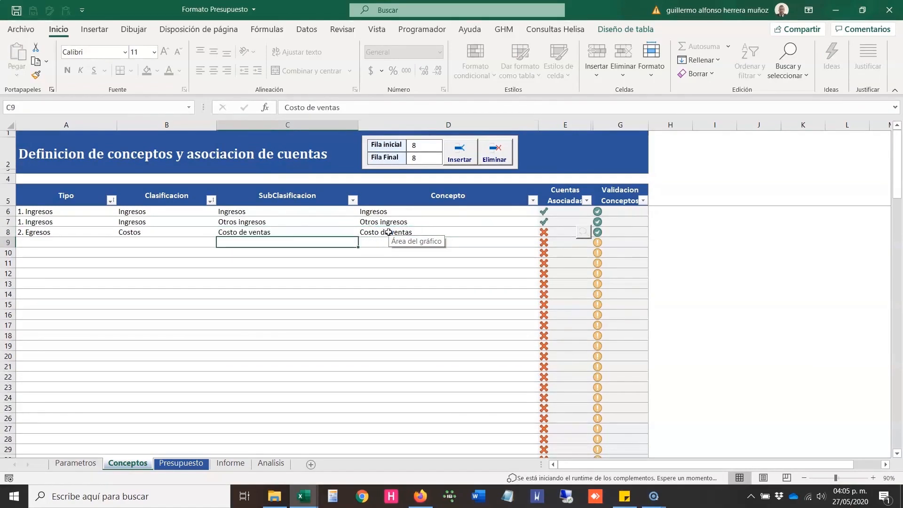
pyautogui.press('Left')
pyautogui.press('Left')
pyautogui.write('2. Egresos')
pyautogui.press('Tab')
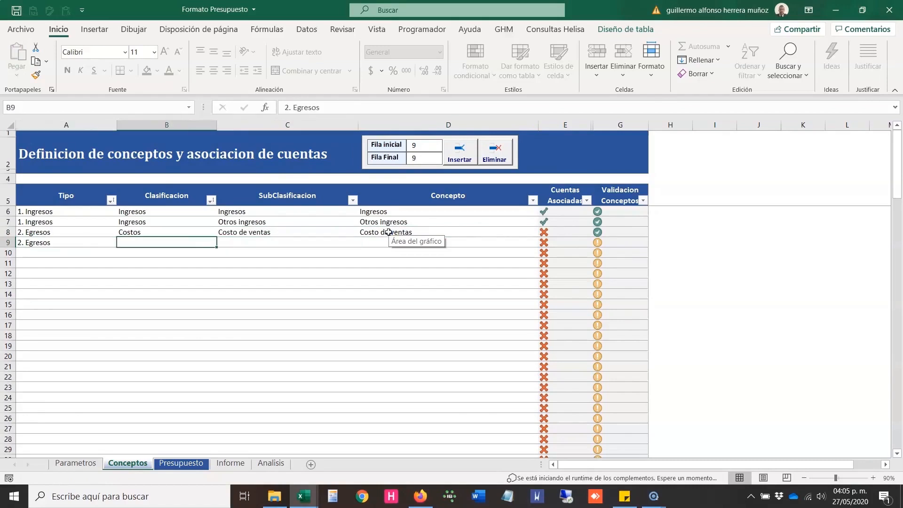
pyautogui.write('Gastos')
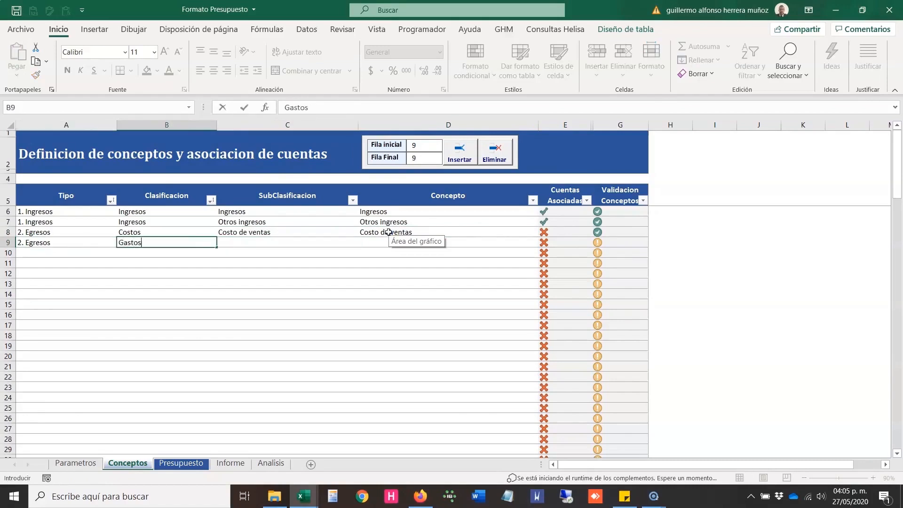
pyautogui.press('Tab')
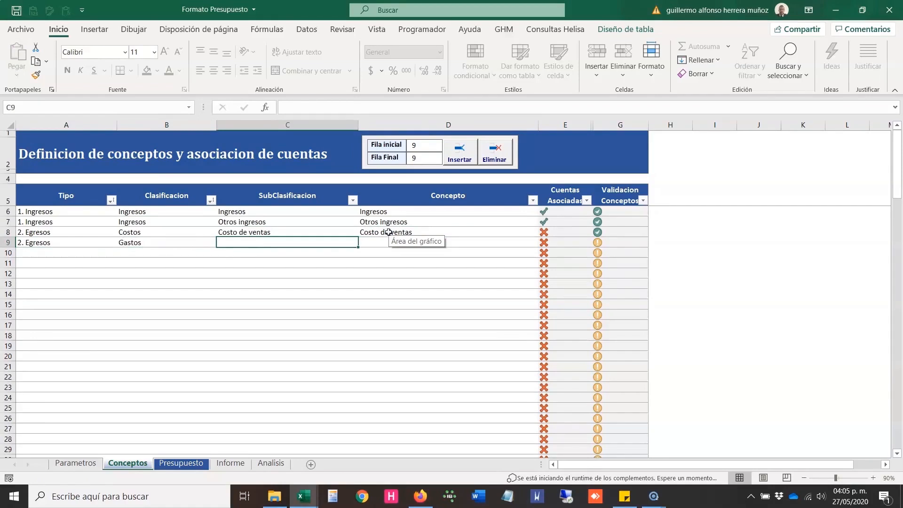
pyautogui.write('Gastos de personal')
pyautogui.press('Tab')
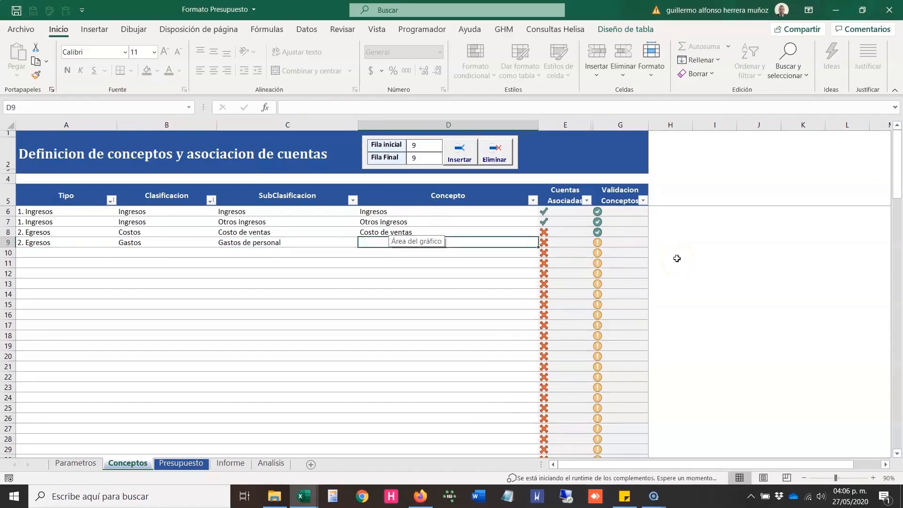
# Step: Fill the Tipo, Clasificacion and SubClasificacion values of row 9 down through row 11
pyautogui.hotkey('shift', 'Left')
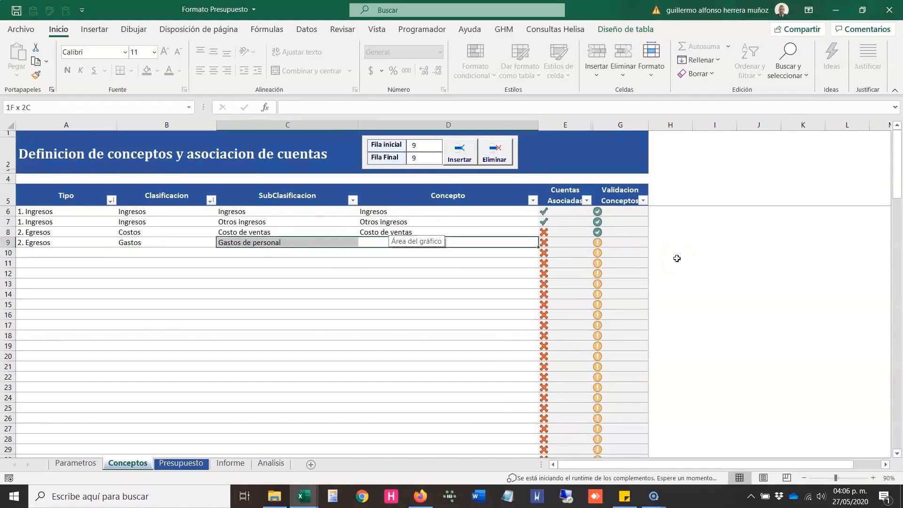
pyautogui.hotkey('shift', 'Left')
pyautogui.hotkey('shift', 'Left')
pyautogui.hotkey('shift', 'Down')
pyautogui.hotkey('shift', 'Down')
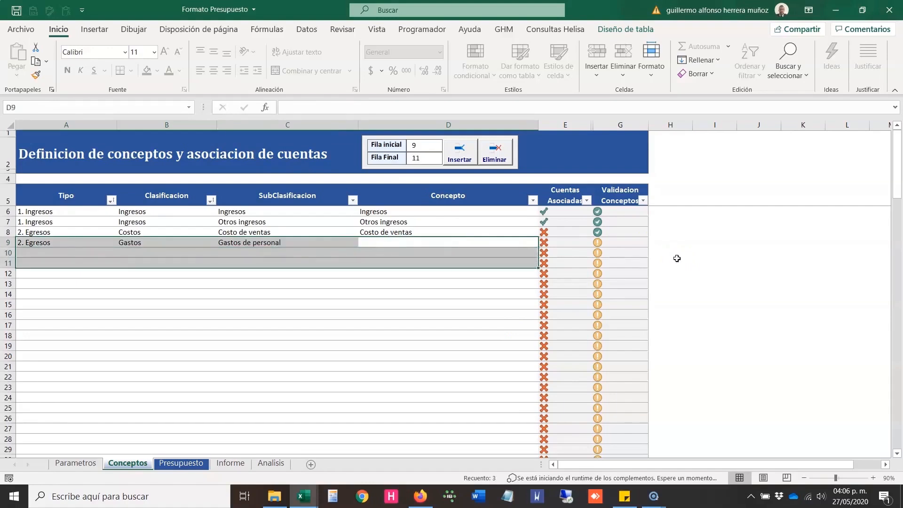
pyautogui.hotkey('ctrl', 'd')
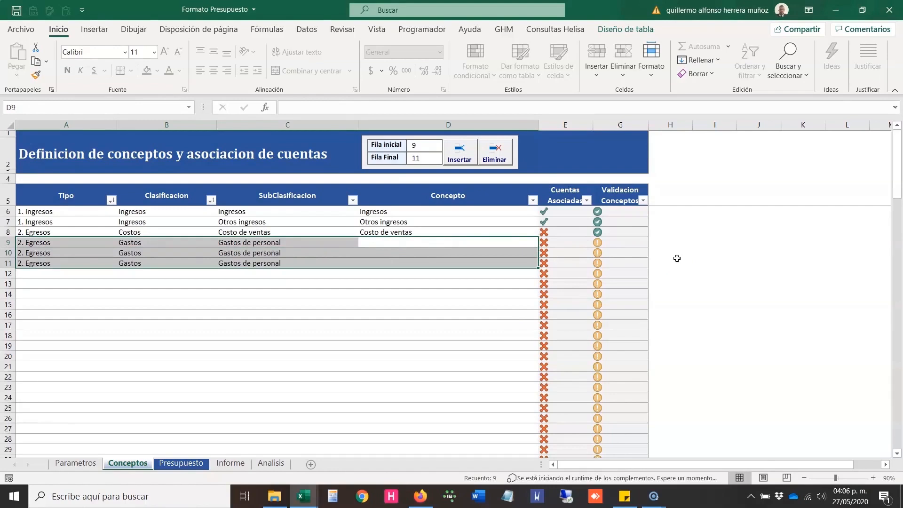
pyautogui.press('Right')
pyautogui.press('Left')
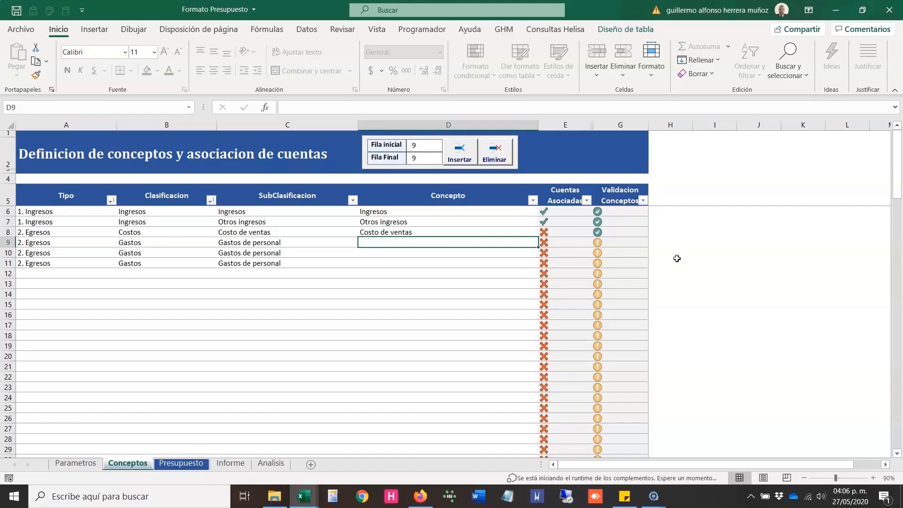
# Step: Enter Salarios, Seguridad social and Prestaciones sociales as the Concepto of rows 9, 10 and 11
pyautogui.press('Left')
pyautogui.press('Down')
pyautogui.press('Up')
pyautogui.press('Right')
pyautogui.write('Salarios')
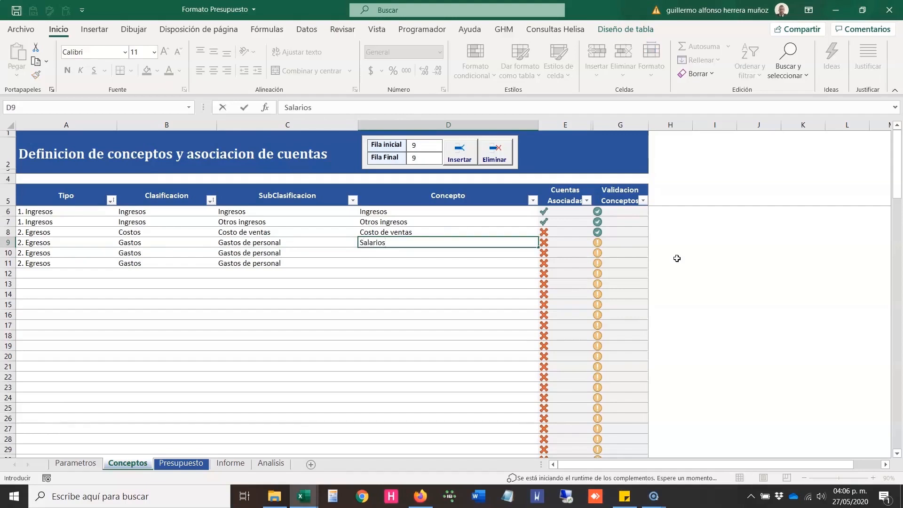
pyautogui.press('Return')
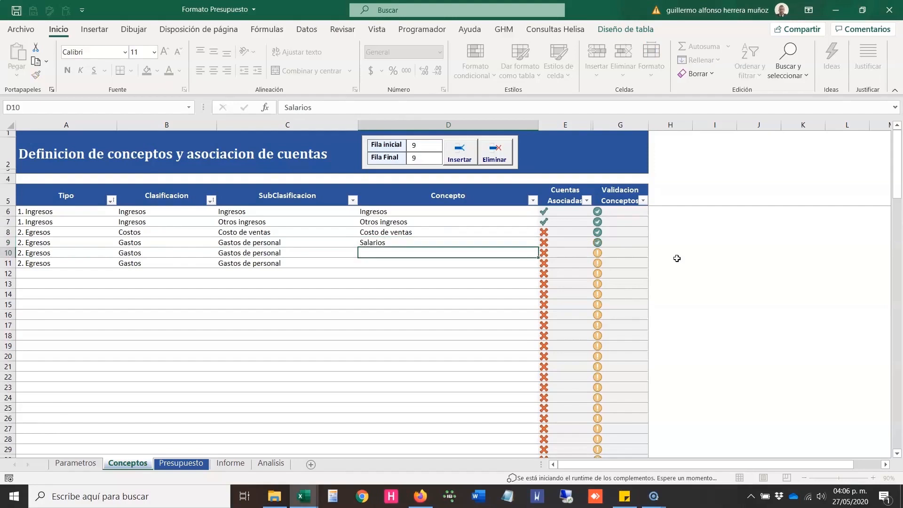
pyautogui.write('Seg')
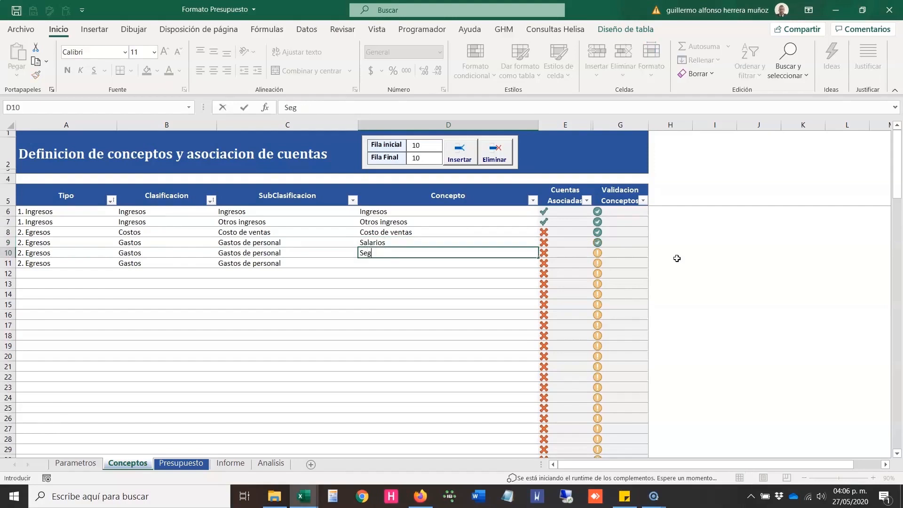
pyautogui.write('uridad social')
pyautogui.press('Return')
pyautogui.write('Presta')
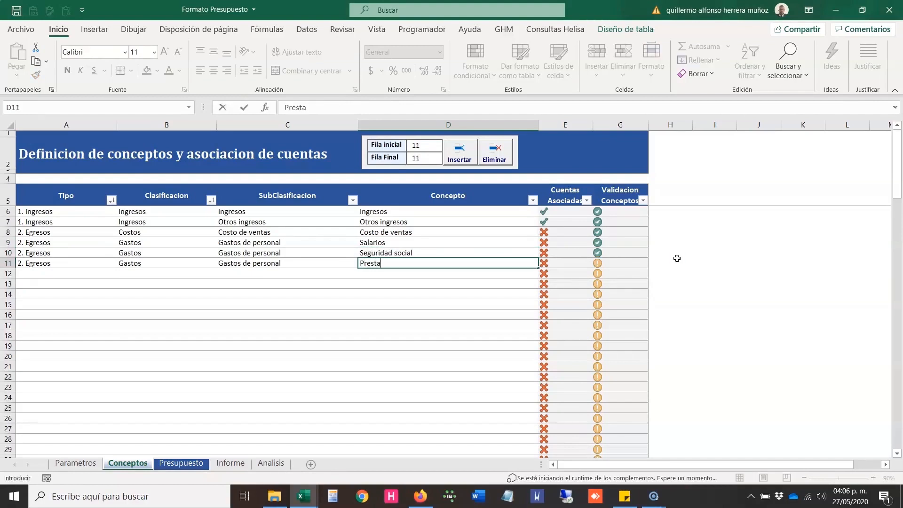
pyautogui.write('ciones sociales')
pyautogui.press('Up')
pyautogui.press('Up')
pyautogui.press('Up')
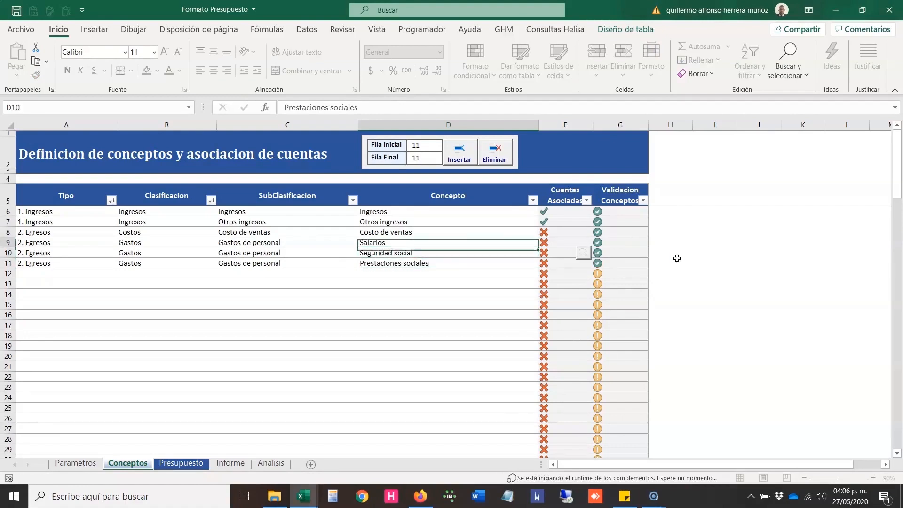
# Step: Open the account association for Prestaciones sociales in row 11 and filter the Cuenta column by 5?053
pyautogui.click(516, 256)
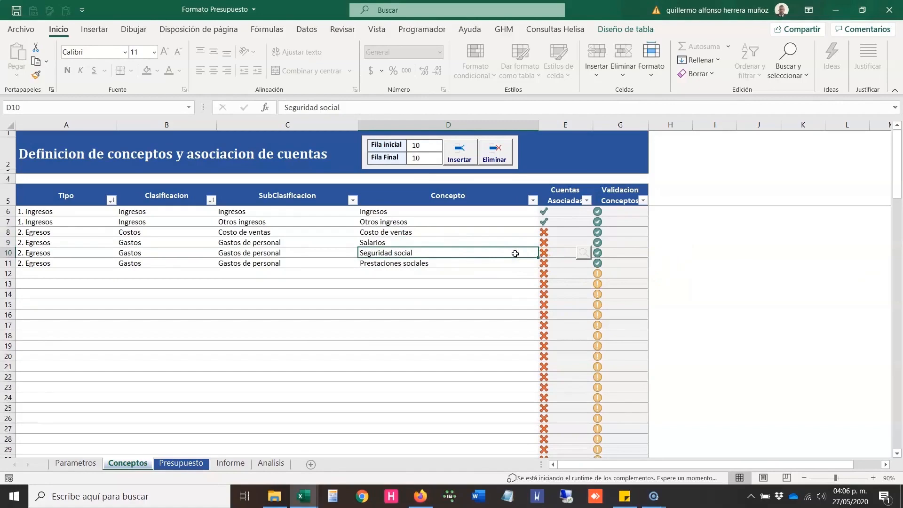
pyautogui.click(481, 262)
pyautogui.click(583, 263)
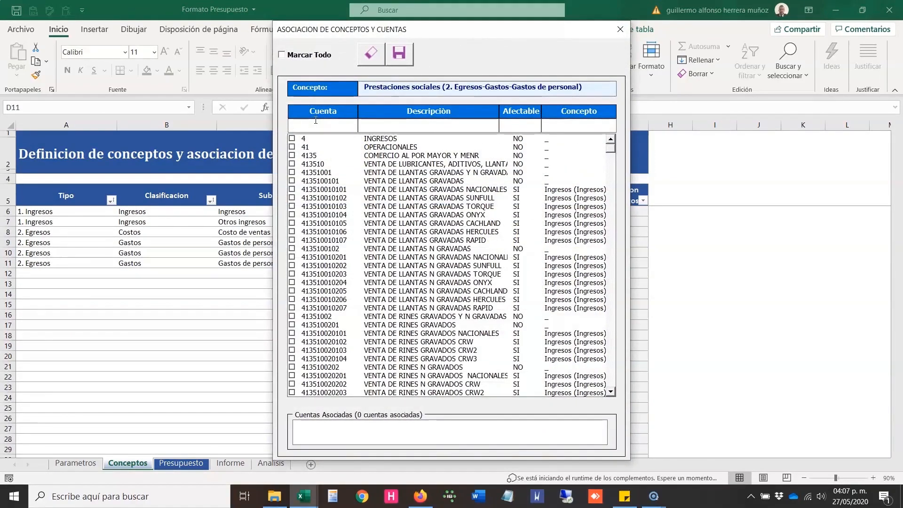
pyautogui.click(316, 120)
pyautogui.write('5')
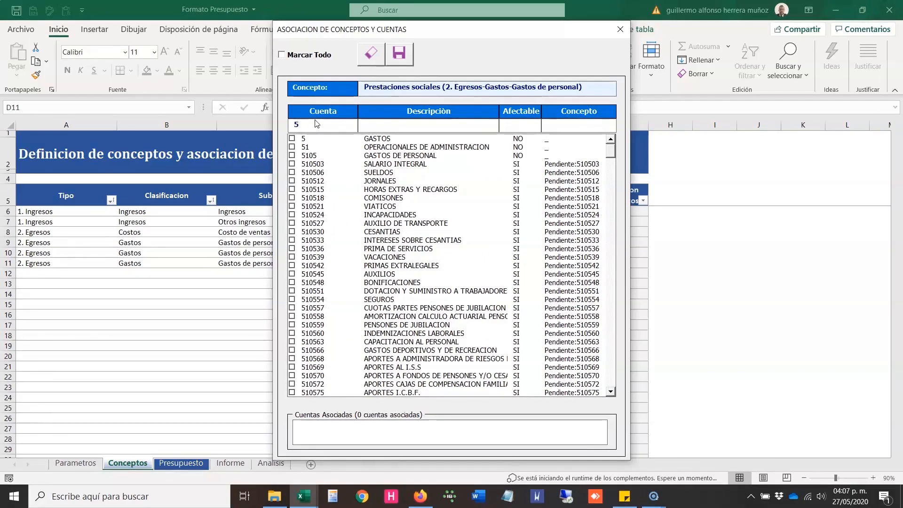
pyautogui.write('?')
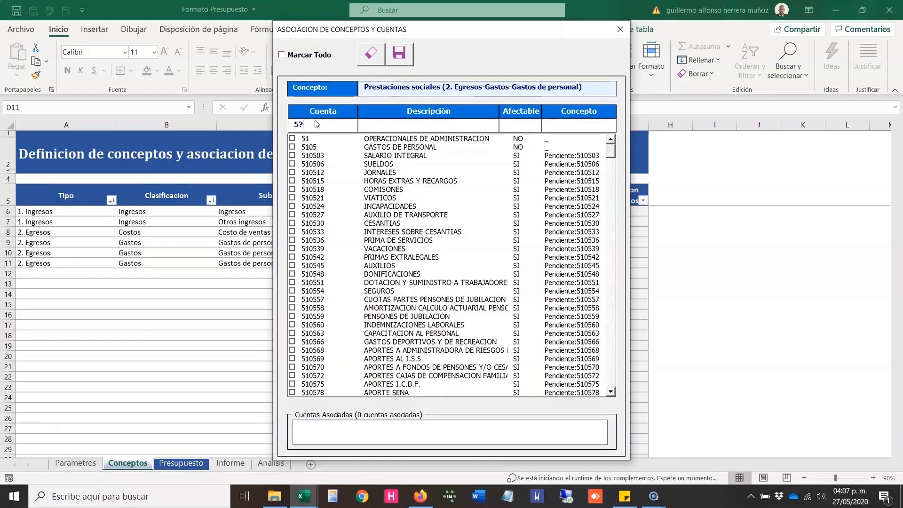
pyautogui.moveTo(611, 150); pyautogui.dragTo(613, 179)
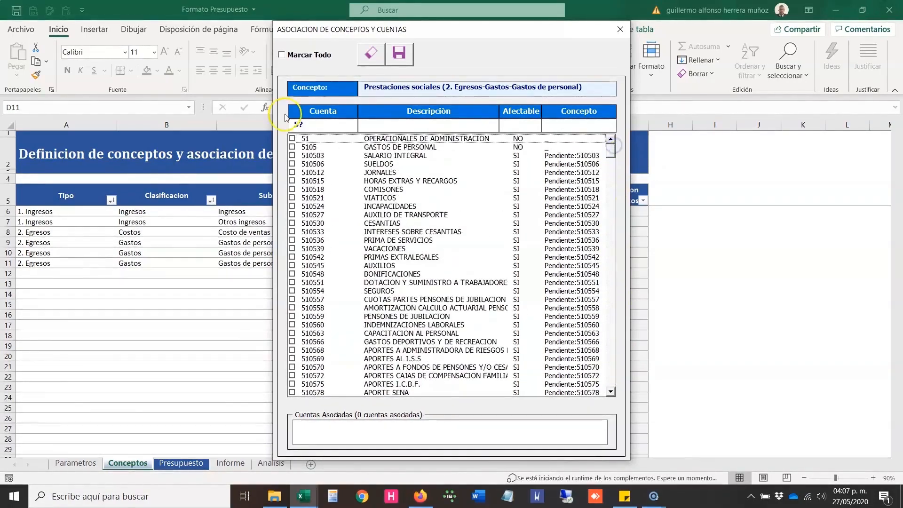
pyautogui.click(315, 124)
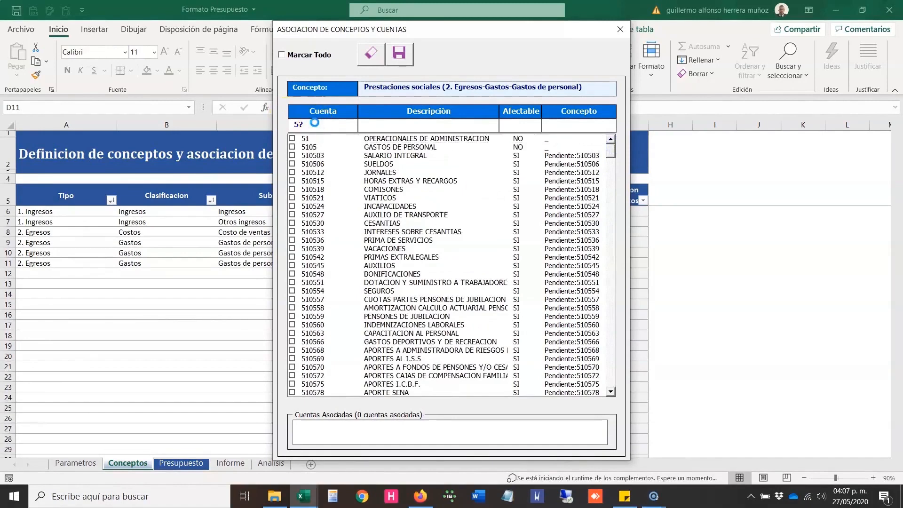
pyautogui.write('05')
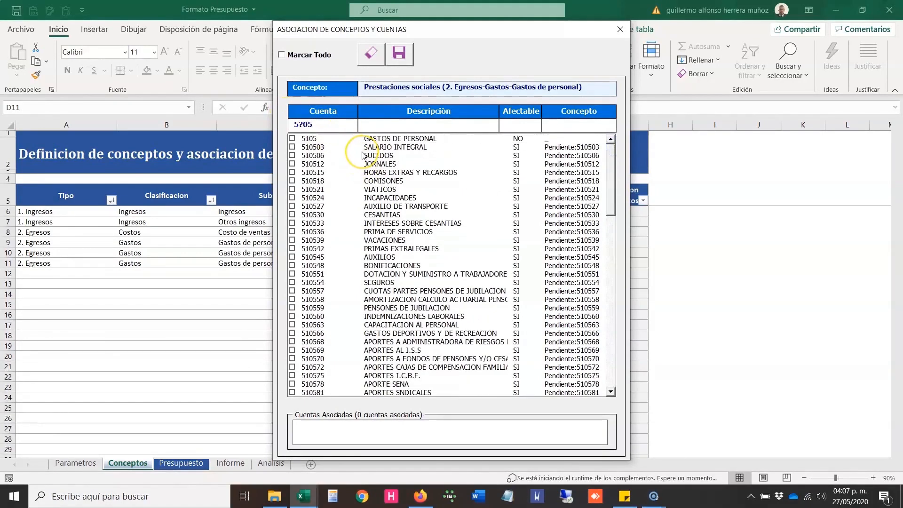
pyautogui.write('3')
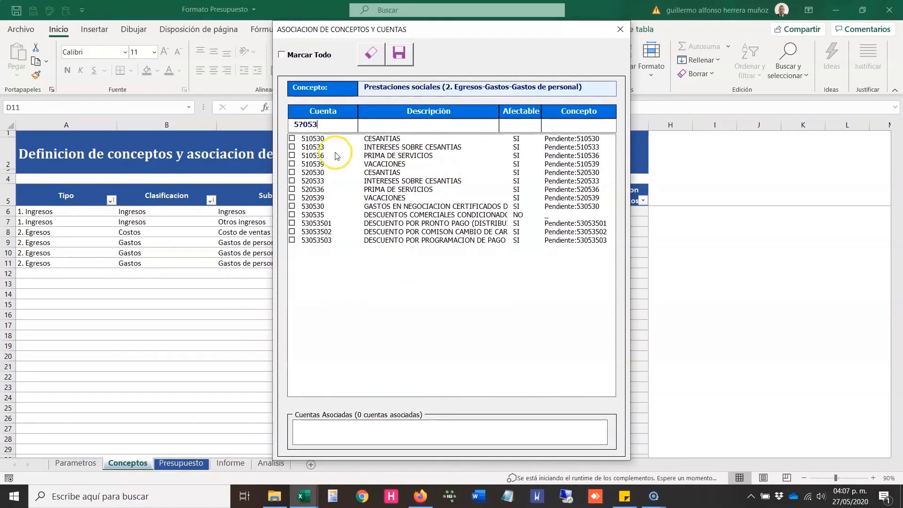
# Step: Mark the Cesantias, Intereses sobre cesantias and Prima de servicios accounts 510530, 510533, 510536, 520530, 520533 and 520536
pyautogui.click(292, 138)
pyautogui.click(291, 147)
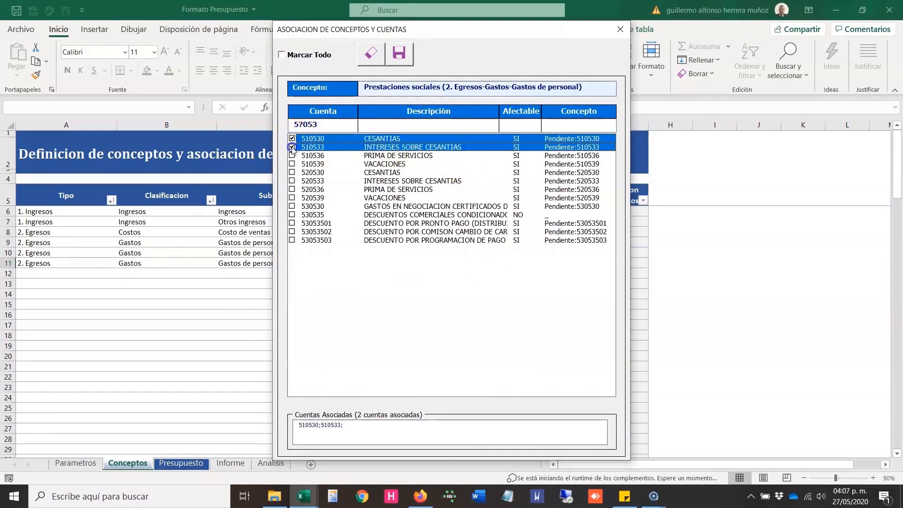
pyautogui.click(291, 155)
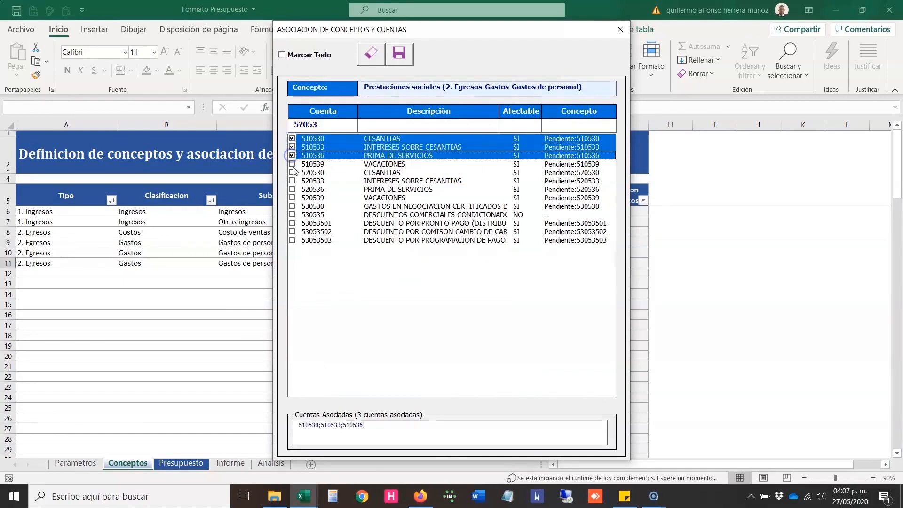
pyautogui.click(291, 172)
pyautogui.click(291, 181)
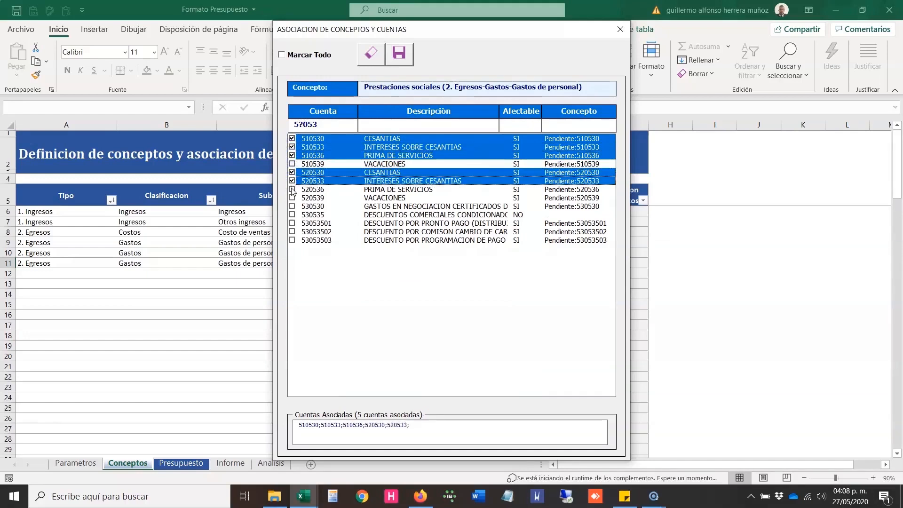
pyautogui.click(292, 189)
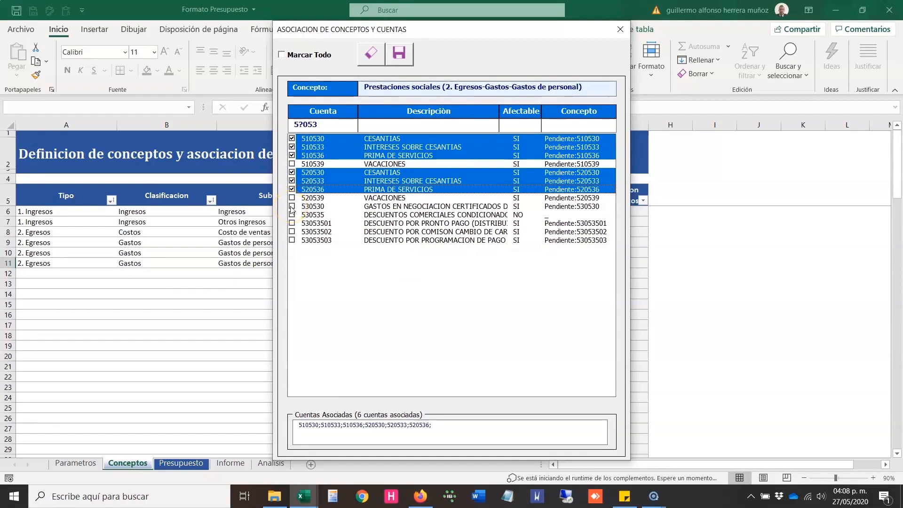
# Step: Save the accounts associated with Prestaciones sociales and close the association form
pyautogui.click(404, 57)
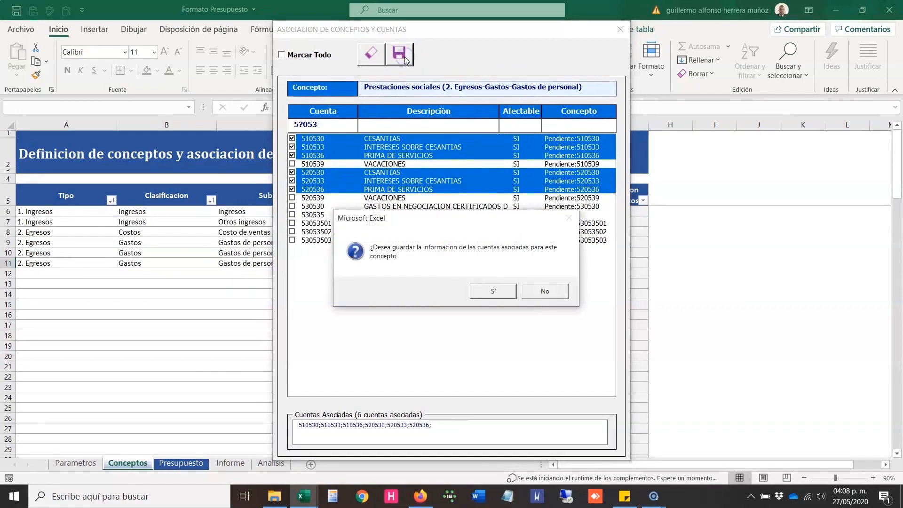
pyautogui.click(494, 290)
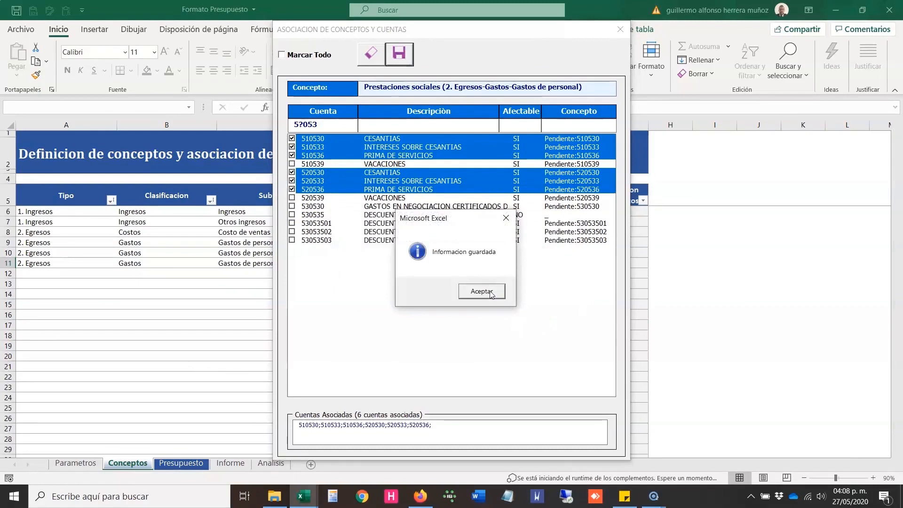
pyautogui.click(490, 295)
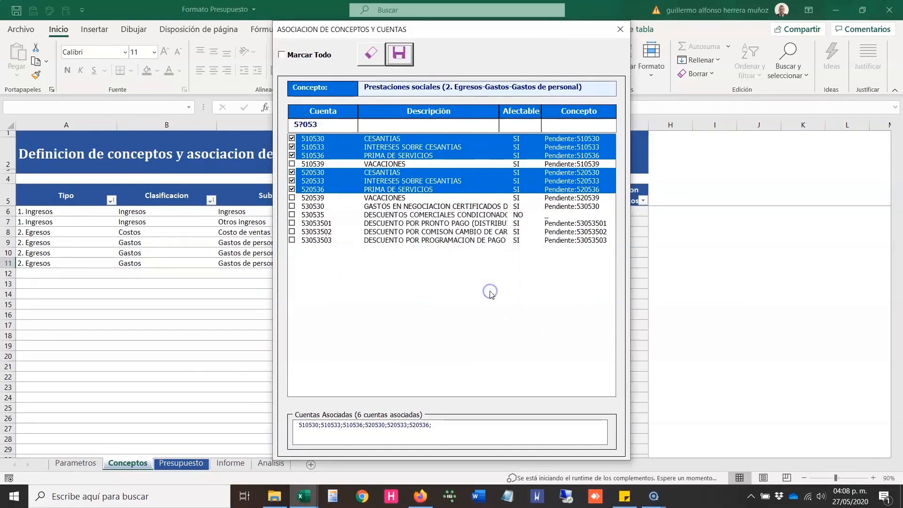
pyautogui.click(620, 26)
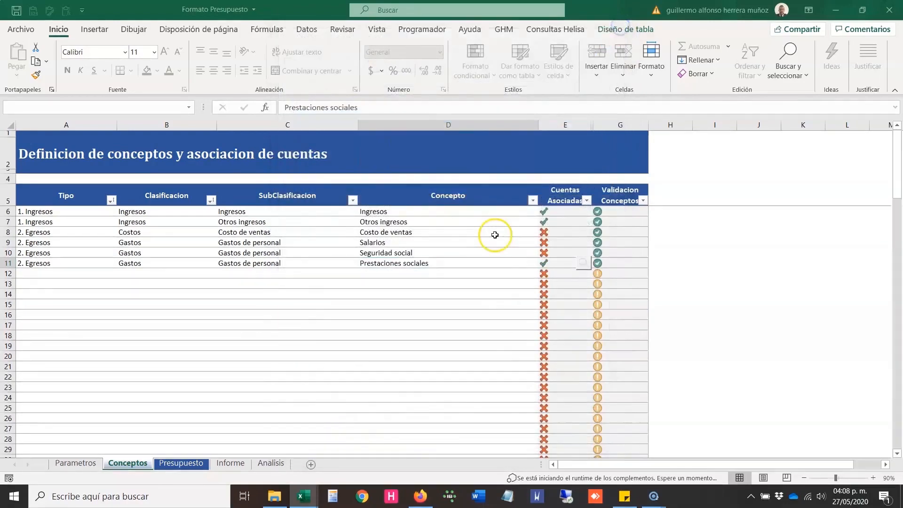
# Step: Open the account association for Seguridad social in row 10, filtering Cuenta by 5?05 and Concepto by pend
pyautogui.click(430, 254)
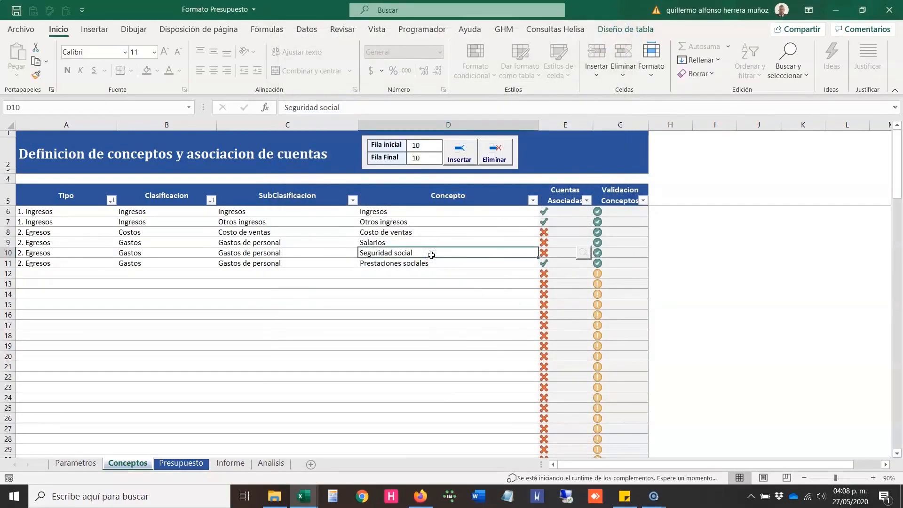
pyautogui.click(582, 253)
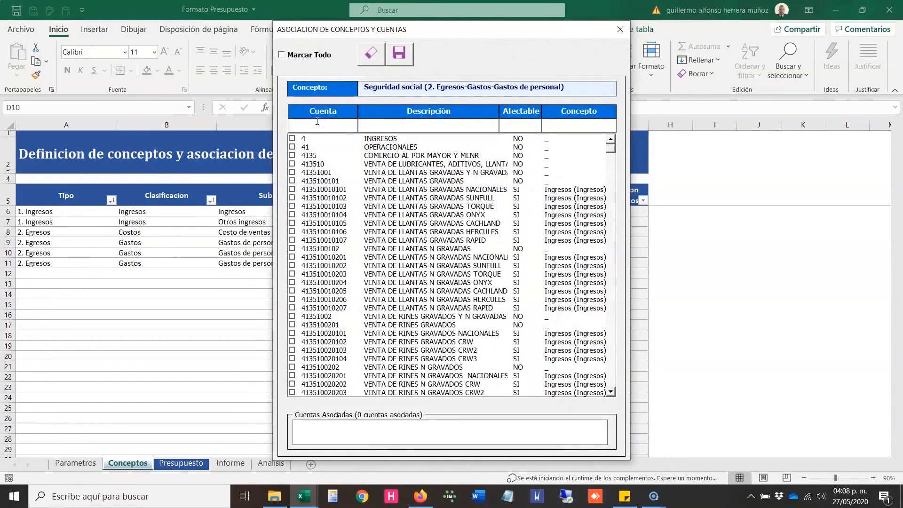
pyautogui.moveTo(364, 87); pyautogui.dragTo(560, 90)
pyautogui.click(344, 129)
pyautogui.write('5')
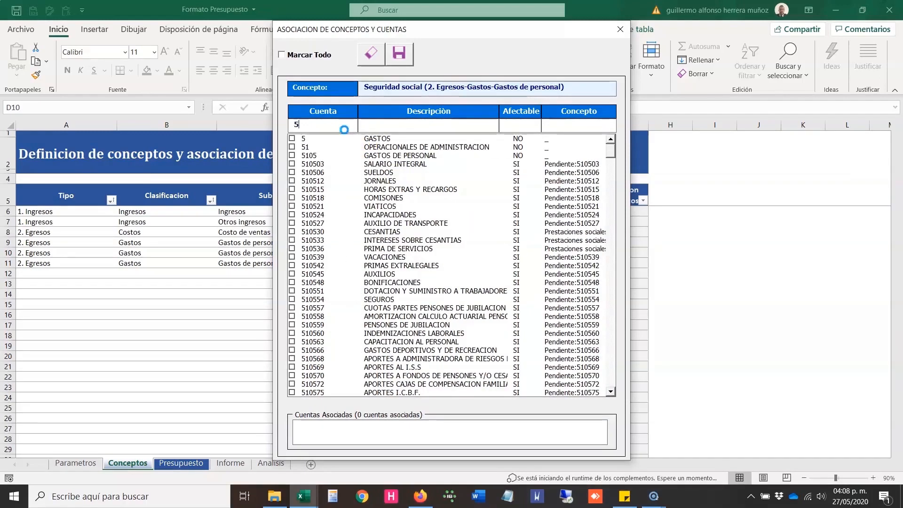
pyautogui.write('1')
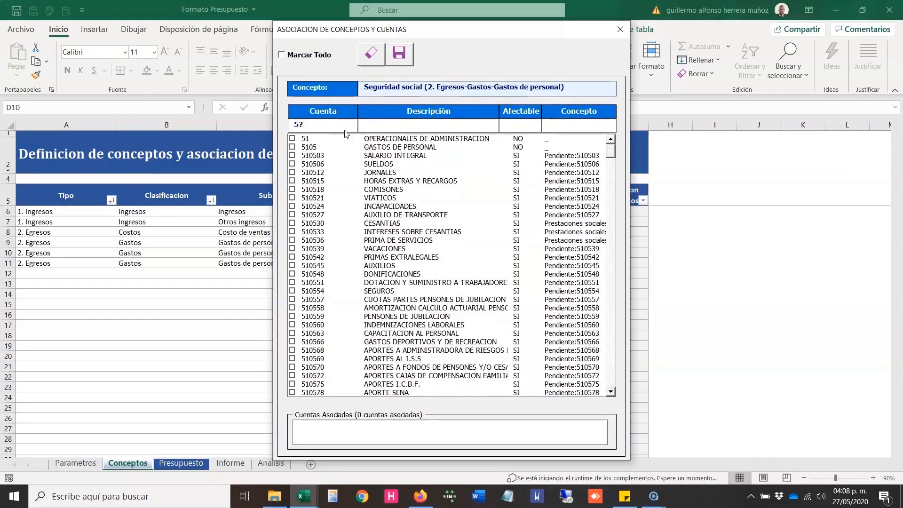
pyautogui.write('05')
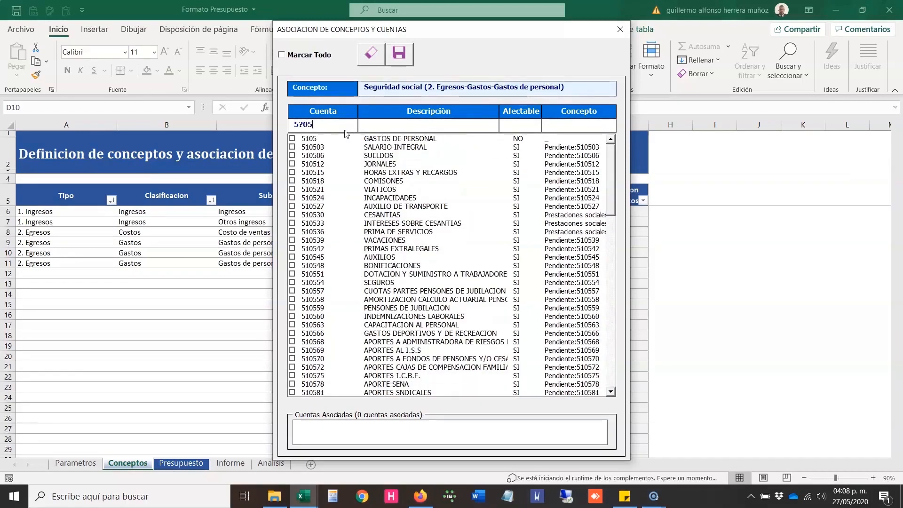
pyautogui.click(557, 130)
pyautogui.write('pend')
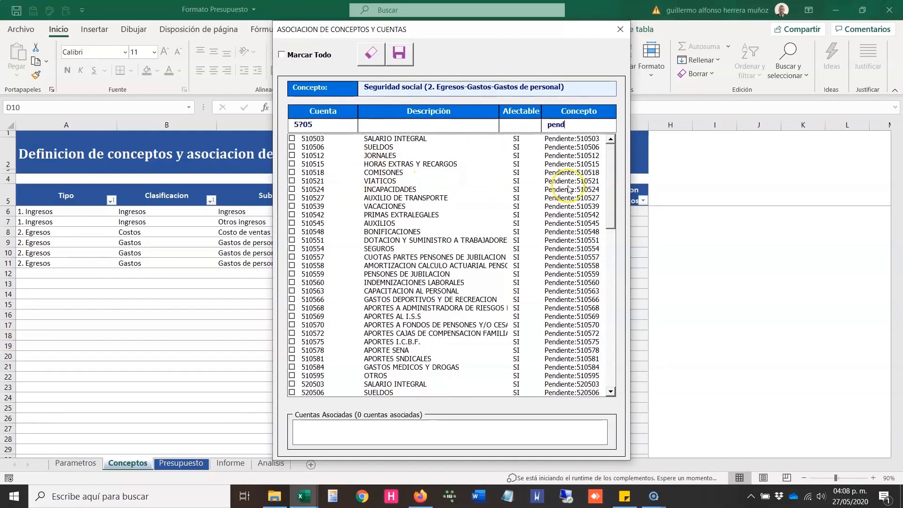
# Step: Narrow the Cuenta filter to 5?056 and mark accounts 510568, 510569, 520568 and 520569 for Seguridad social
pyautogui.click(331, 128)
pyautogui.write('6')
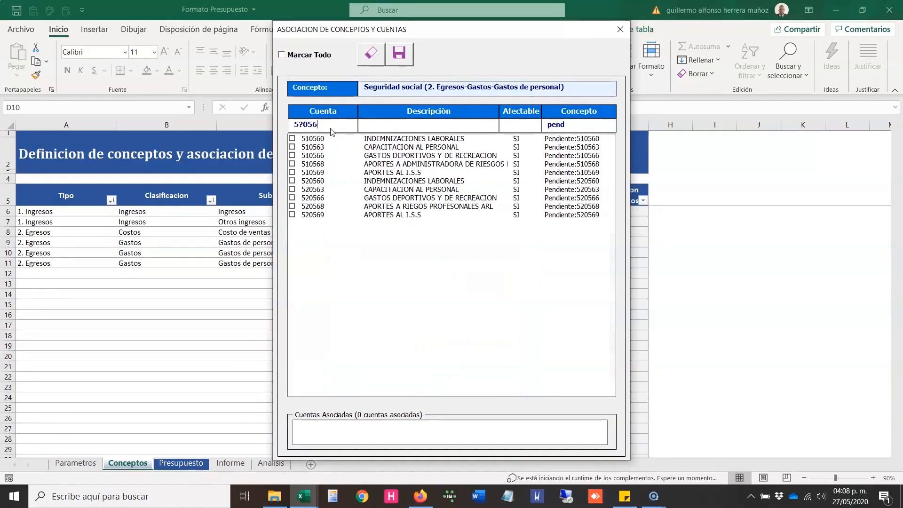
pyautogui.click(334, 138)
pyautogui.click(292, 164)
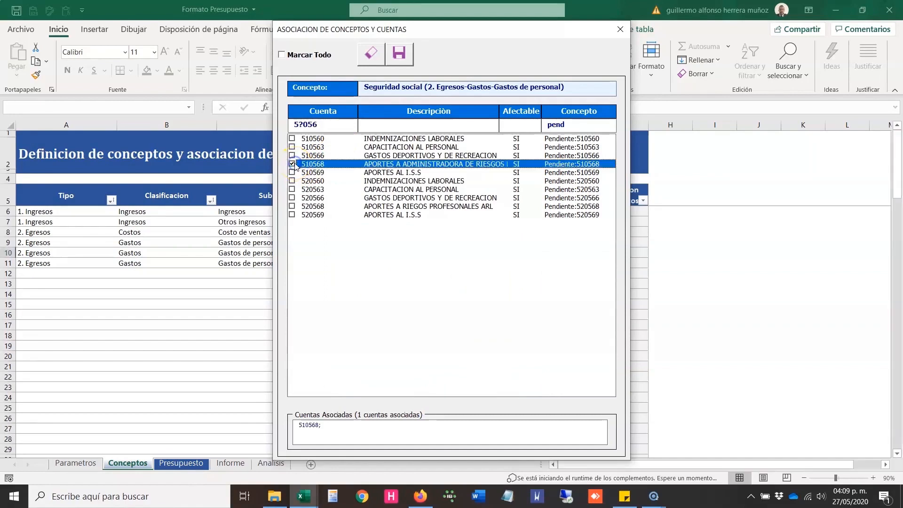
pyautogui.click(292, 173)
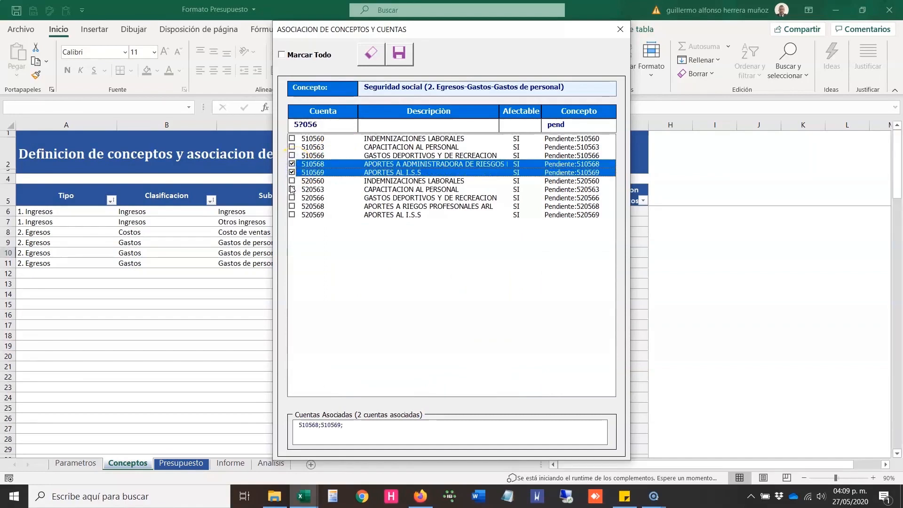
pyautogui.click(292, 206)
pyautogui.click(292, 214)
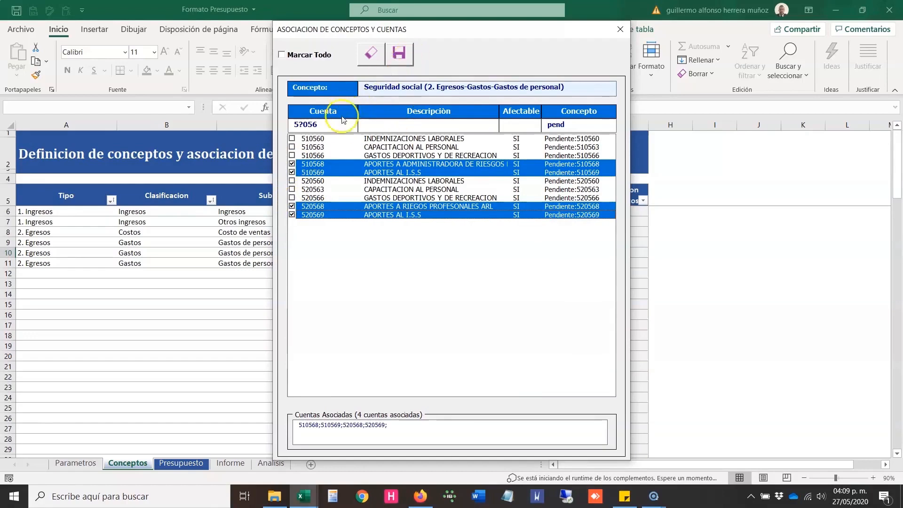
# Step: Save the accounts marked for Seguridad social and close the association form
pyautogui.click(398, 60)
pyautogui.click(489, 290)
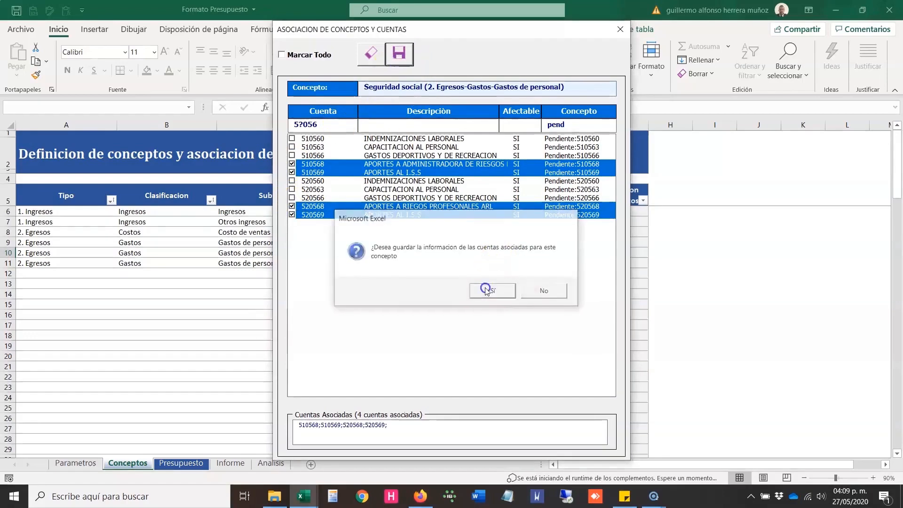
pyautogui.click(485, 291)
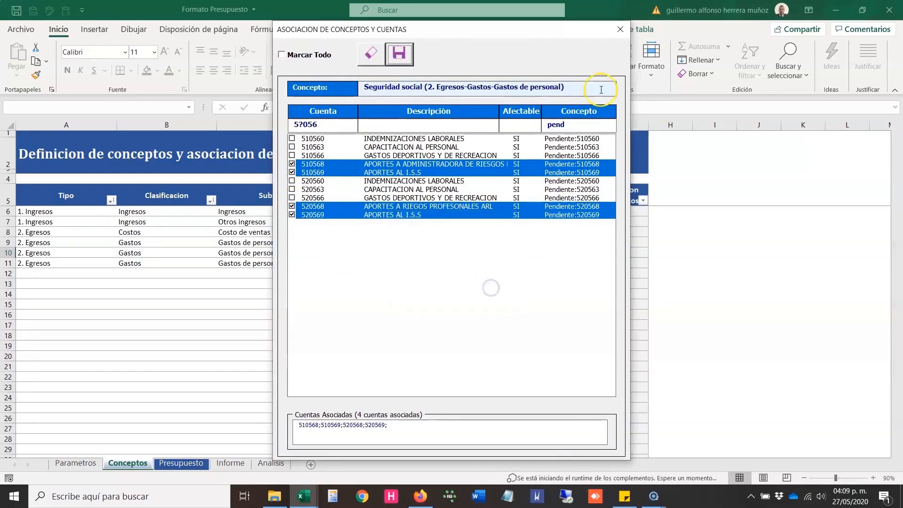
pyautogui.click(624, 27)
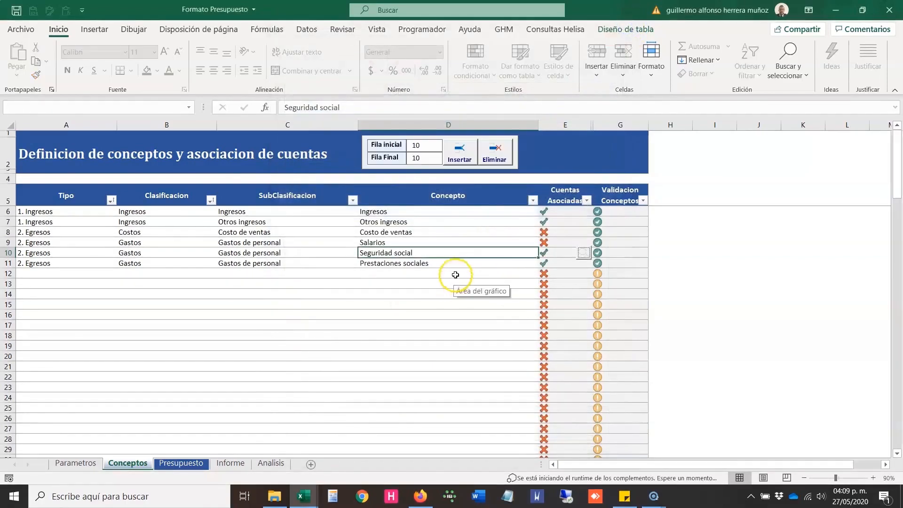
# Step: Reopen the account association for Seguridad social in row 10 and filter Cuenta by 5?057
pyautogui.doubleClick(583, 253)
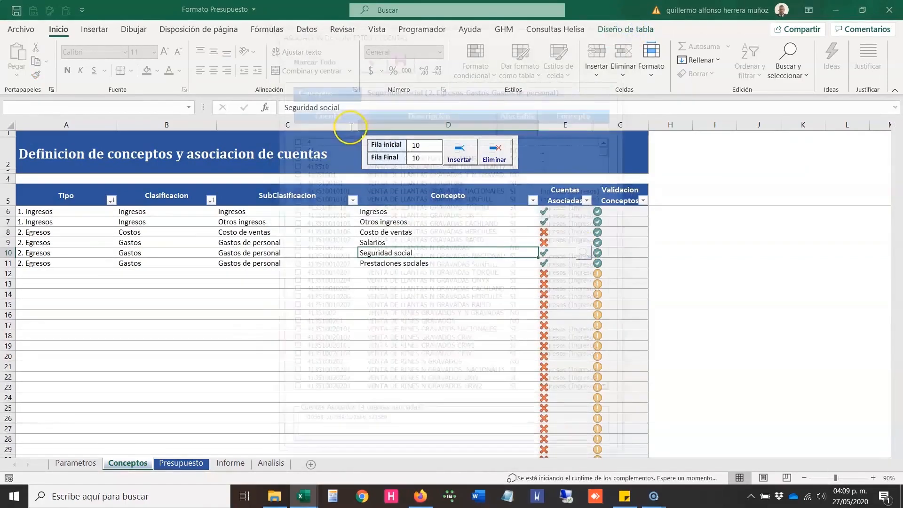
pyautogui.click(319, 123)
pyautogui.write('51')
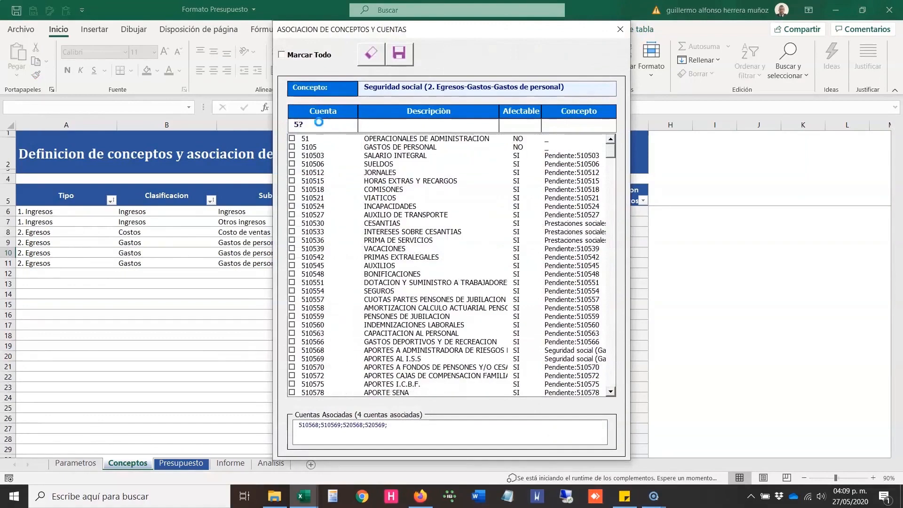
pyautogui.write('057')
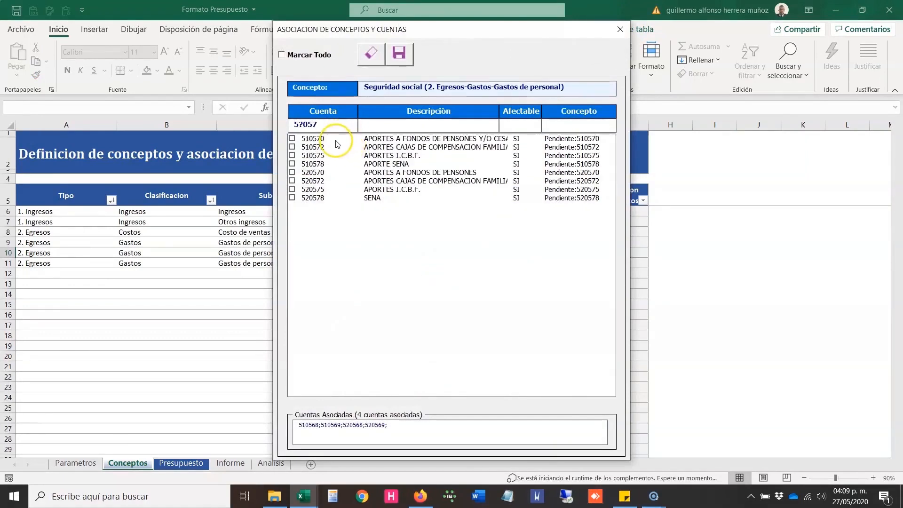
# Step: Mark accounts 510570, 510572, 510575, 510578, 520570, 520572, 520575 and 520578 for Seguridad social
pyautogui.click(292, 139)
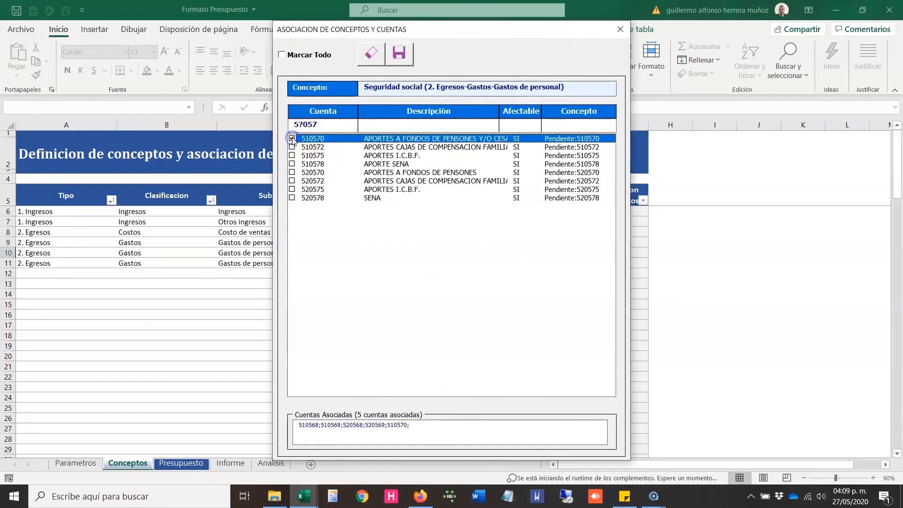
pyautogui.click(292, 147)
pyautogui.click(292, 155)
pyautogui.click(292, 164)
pyautogui.click(292, 172)
pyautogui.click(293, 189)
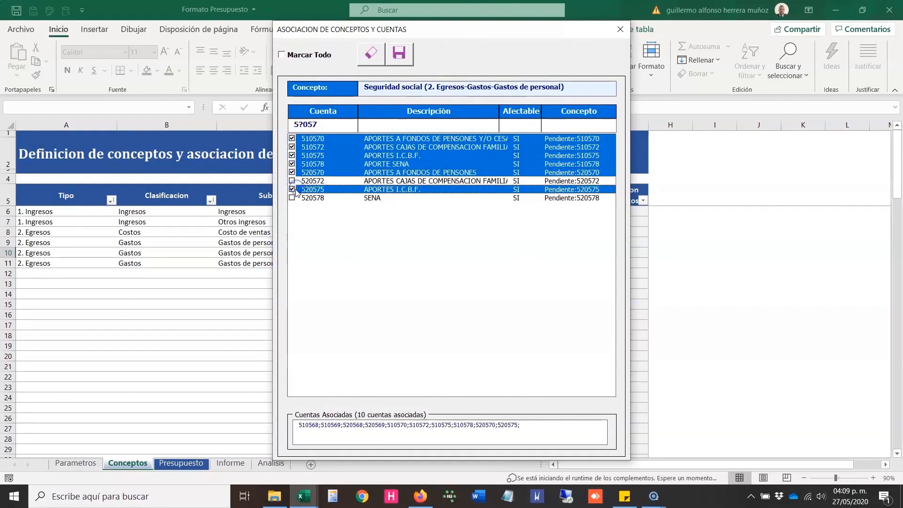
pyautogui.click(292, 181)
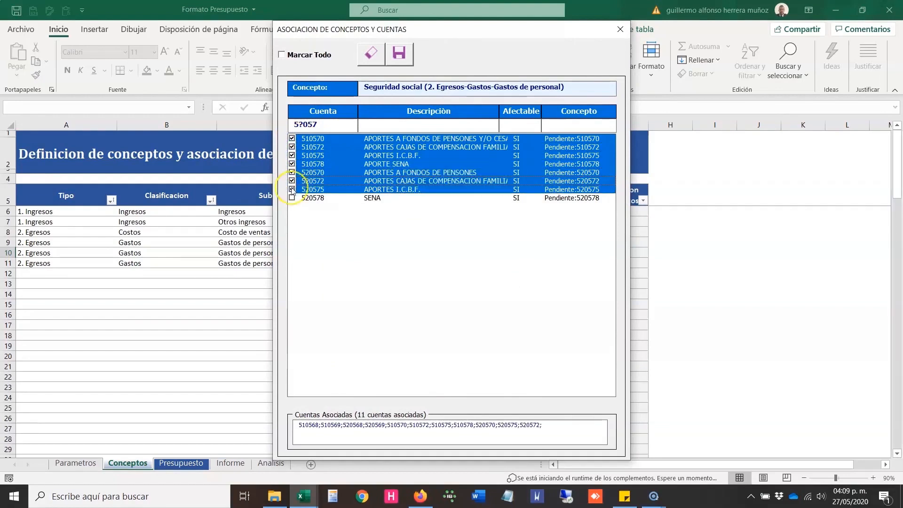
pyautogui.click(292, 198)
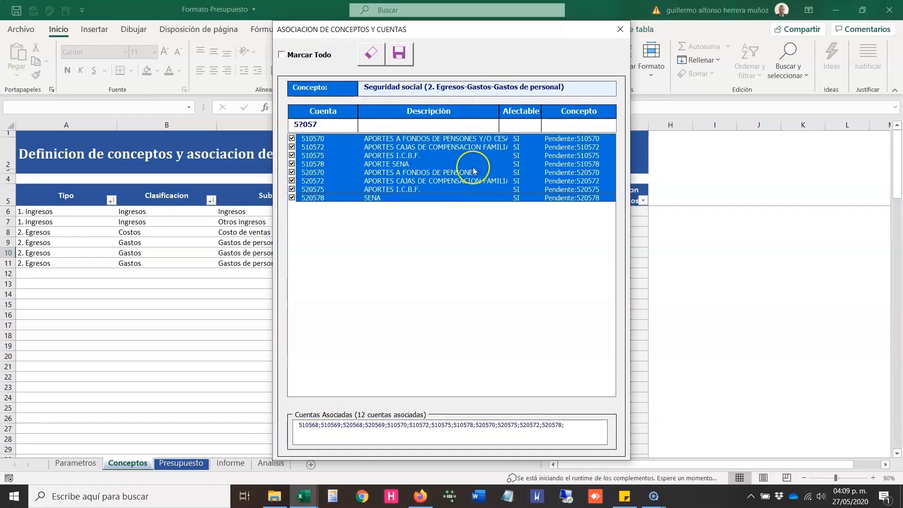
# Step: Move the association form aside, save the expanded Seguridad social account selection and close the form
pyautogui.moveTo(524, 34); pyautogui.dragTo(692, 33)
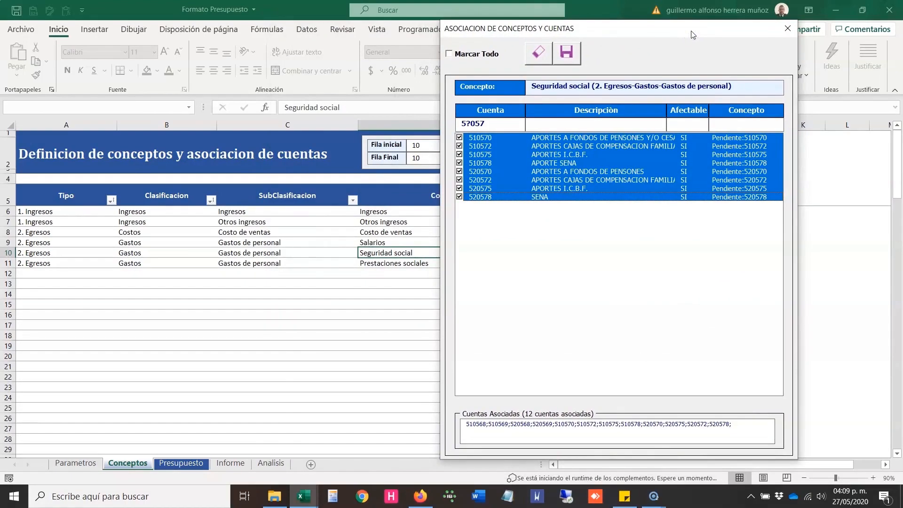
pyautogui.click(567, 54)
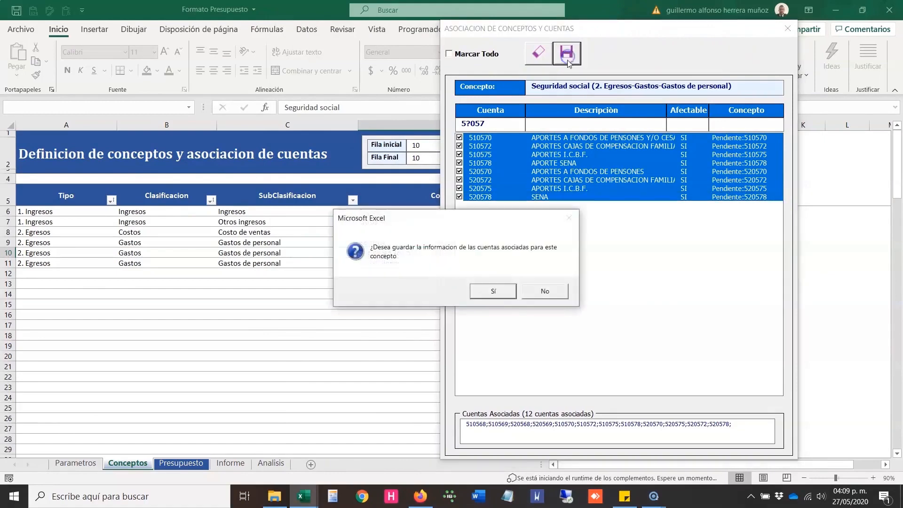
pyautogui.click(492, 290)
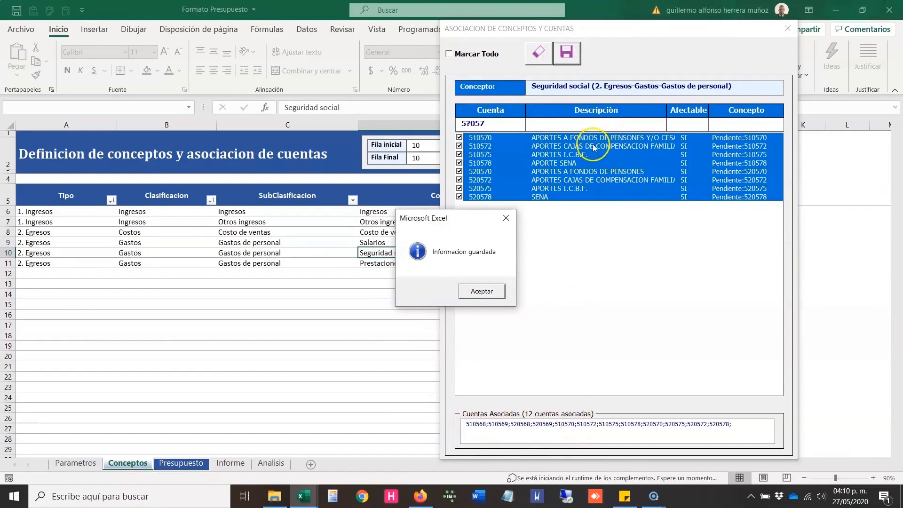
pyautogui.click(481, 291)
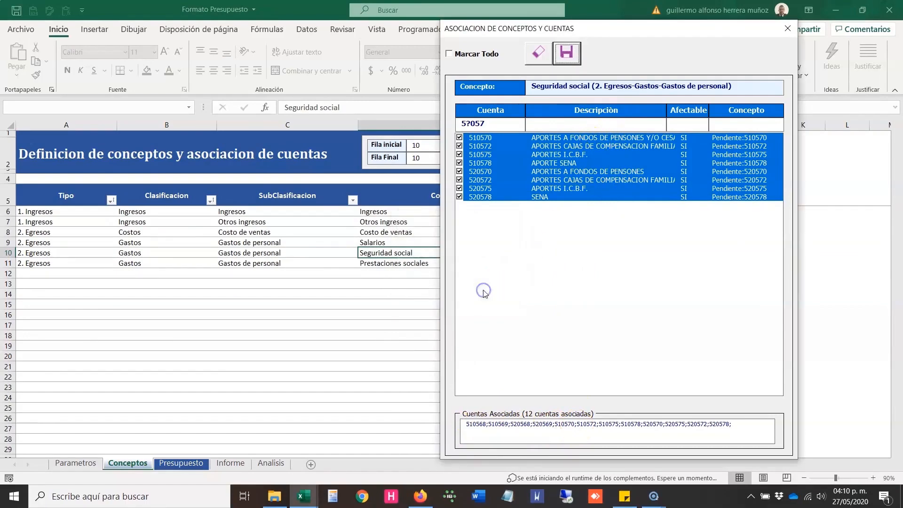
pyautogui.click(787, 31)
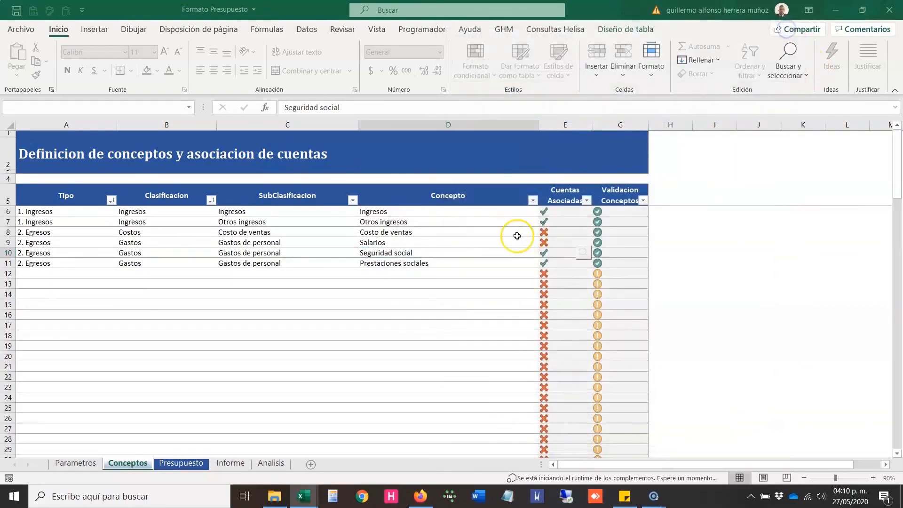
# Step: Open the account association for Salarios in row 9, filtering Cuenta by 5?05 and Concepto by pend
pyautogui.click(461, 242)
pyautogui.click(582, 241)
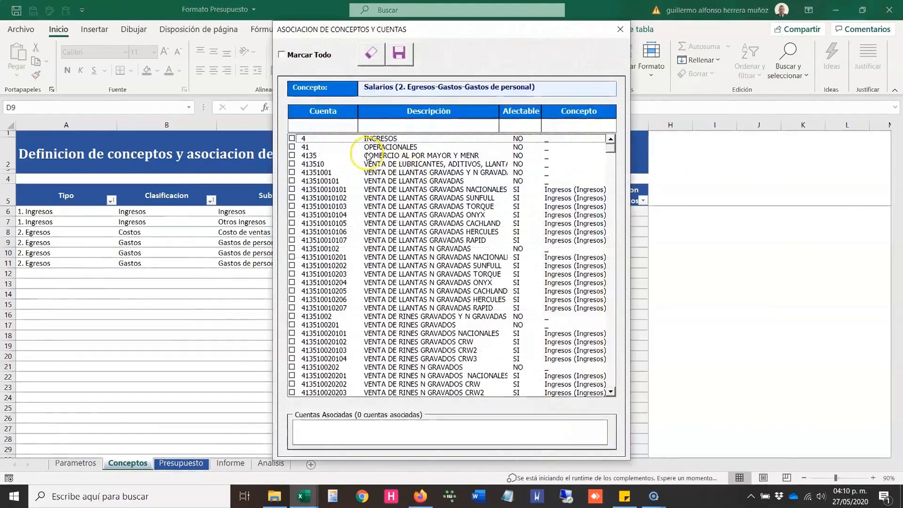
pyautogui.click(334, 122)
pyautogui.write('5')
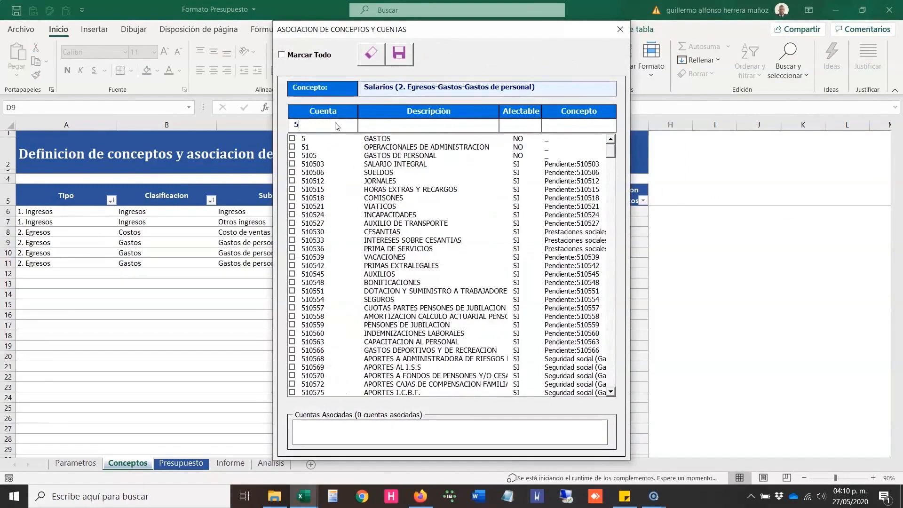
pyautogui.write('1')
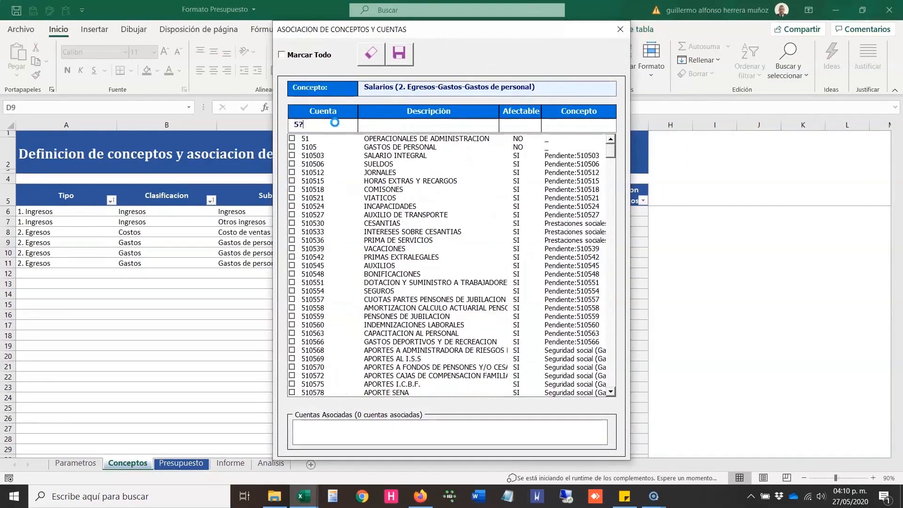
pyautogui.write('05')
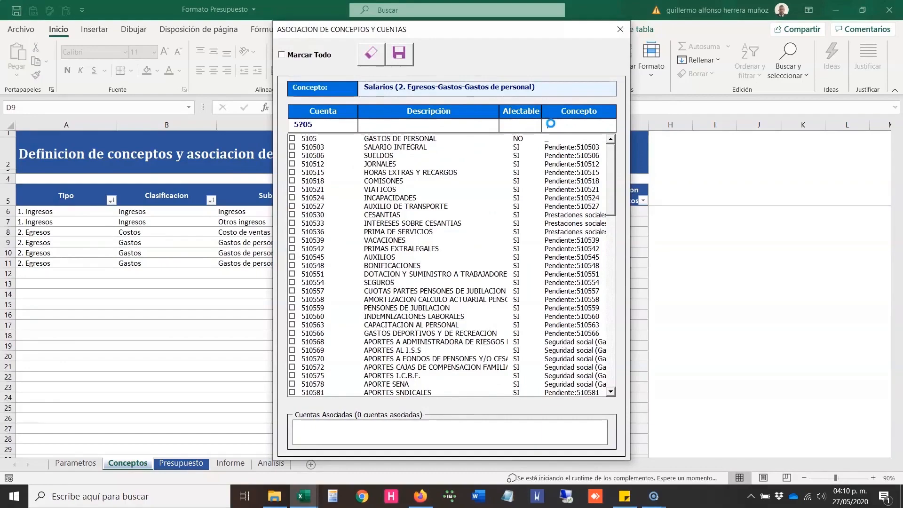
pyautogui.write('pend')
pyautogui.moveTo(611, 151); pyautogui.dragTo(606, 124)
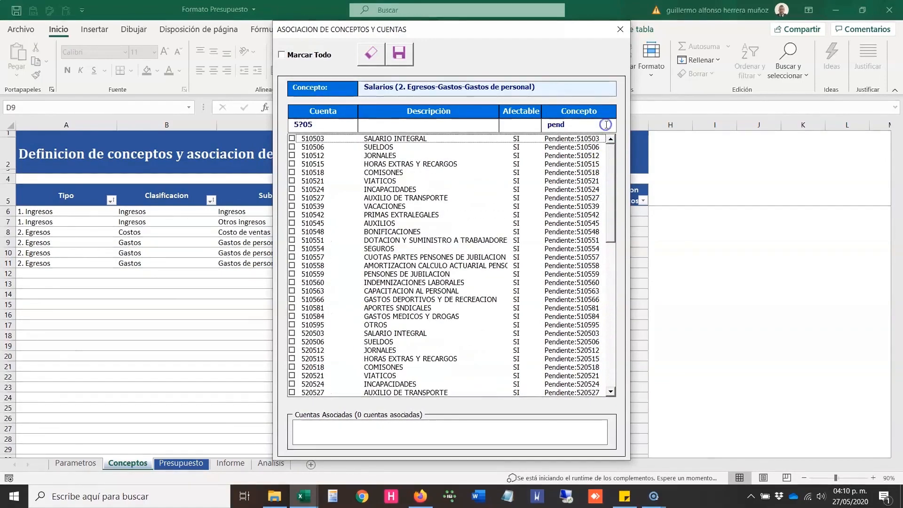
# Step: Mark all filtered accounts for Salarios except those from 53050501 through 590505 at the end of the list
pyautogui.click(303, 55)
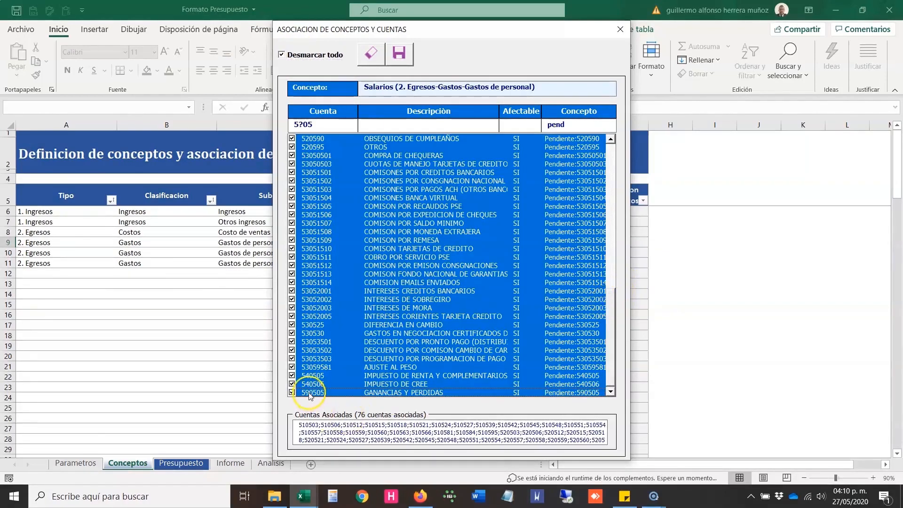
pyautogui.click(292, 390)
pyautogui.click(292, 384)
pyautogui.click(291, 375)
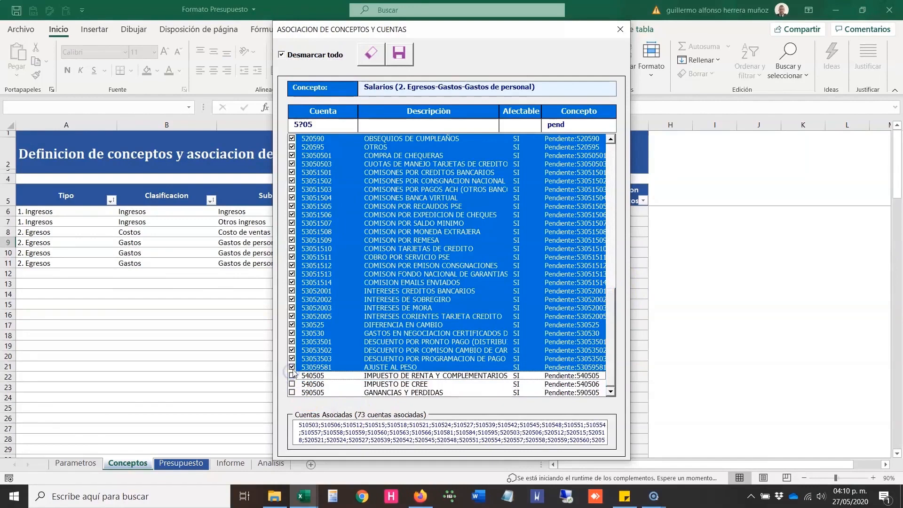
pyautogui.press('Up')
pyautogui.press('space')
pyautogui.press('Up')
pyautogui.press('space')
pyautogui.press('Up')
pyautogui.press('space')
pyautogui.press('Up')
pyautogui.press('space')
pyautogui.press('Up')
pyautogui.press('space')
pyautogui.press('Up')
pyautogui.press('space')
pyautogui.press('Up')
pyautogui.press('space')
pyautogui.press('Up')
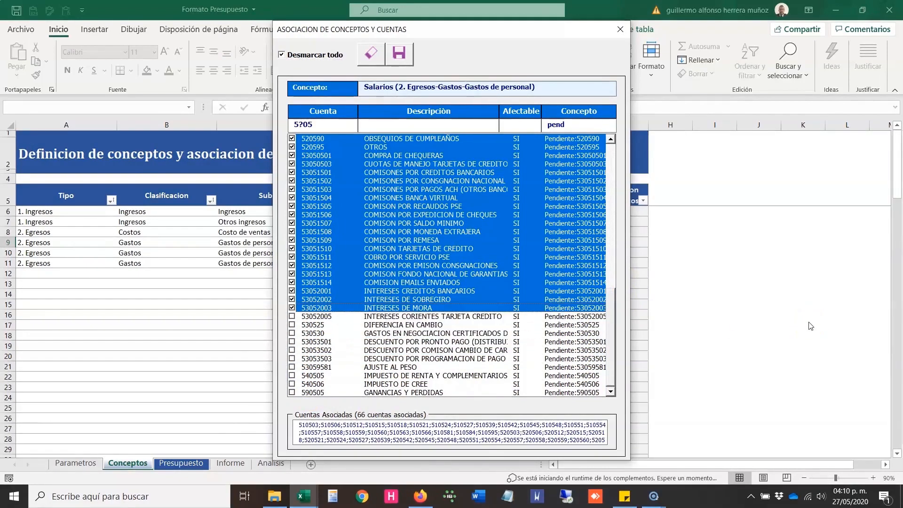
pyautogui.press('space')
pyautogui.press('Up')
pyautogui.press('space')
pyautogui.press('Up')
pyautogui.press('space')
pyautogui.press('Up')
pyautogui.press('space')
pyautogui.press('Up')
pyautogui.press('space')
pyautogui.press('Up')
pyautogui.press('space')
pyautogui.press('Up')
pyautogui.press('space')
pyautogui.press('Up')
pyautogui.press('space')
pyautogui.press('Up')
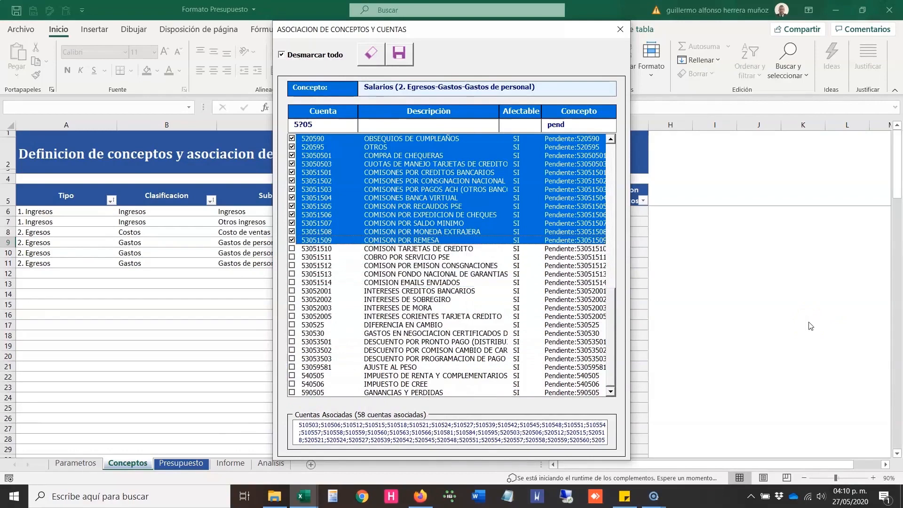
pyautogui.press('space')
pyautogui.press('Up')
pyautogui.press('space')
pyautogui.press('Up')
pyautogui.press('space')
pyautogui.press('Up')
pyautogui.press('space')
pyautogui.press('Up')
pyautogui.press('space')
pyautogui.press('Up')
pyautogui.press('space')
pyautogui.press('Up')
pyautogui.press('space')
pyautogui.press('Up')
pyautogui.press('space')
pyautogui.press('Up')
pyautogui.press('space')
pyautogui.press('Up')
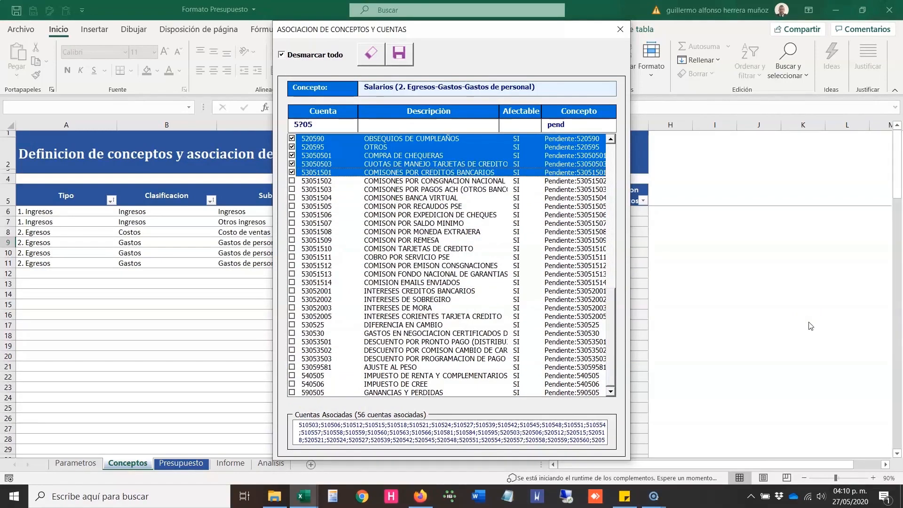
pyautogui.press('space')
pyautogui.press('Up')
pyautogui.press('space')
pyautogui.press('Up')
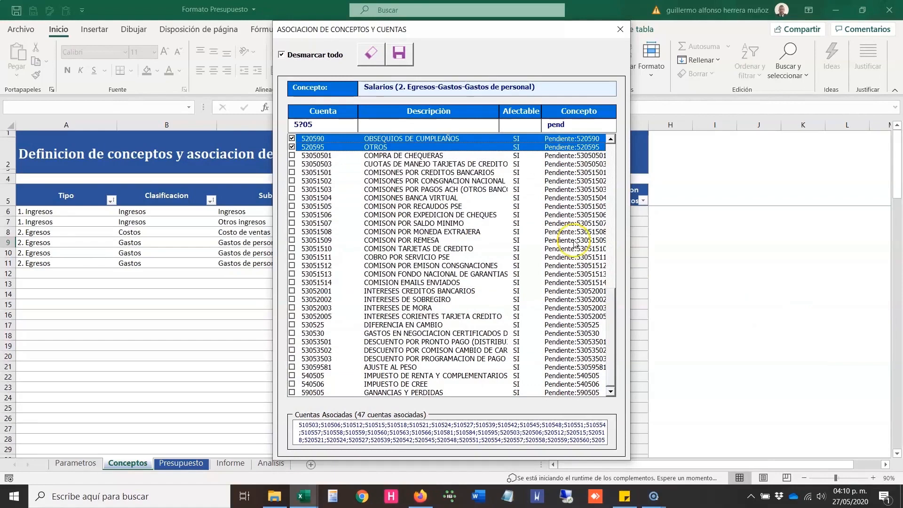
# Step: Save the accounts associated with Salarios and close the association form
pyautogui.click(400, 53)
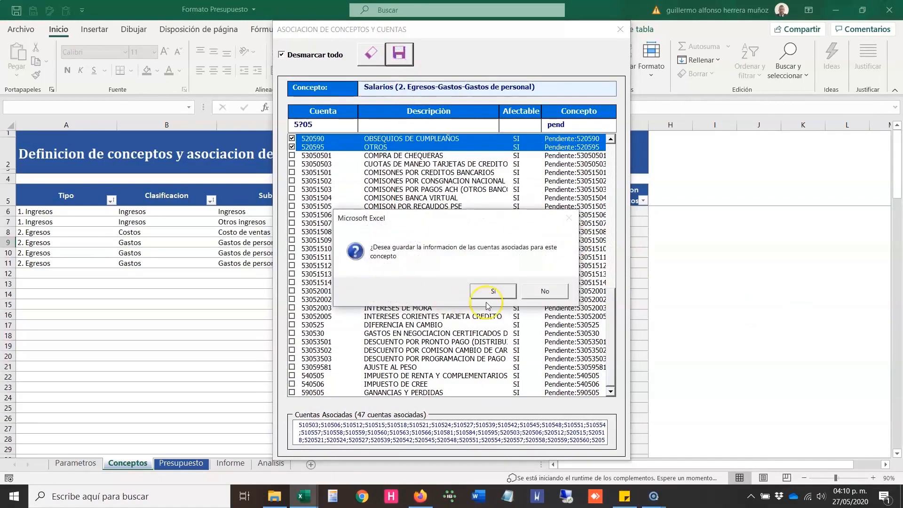
pyautogui.click(497, 293)
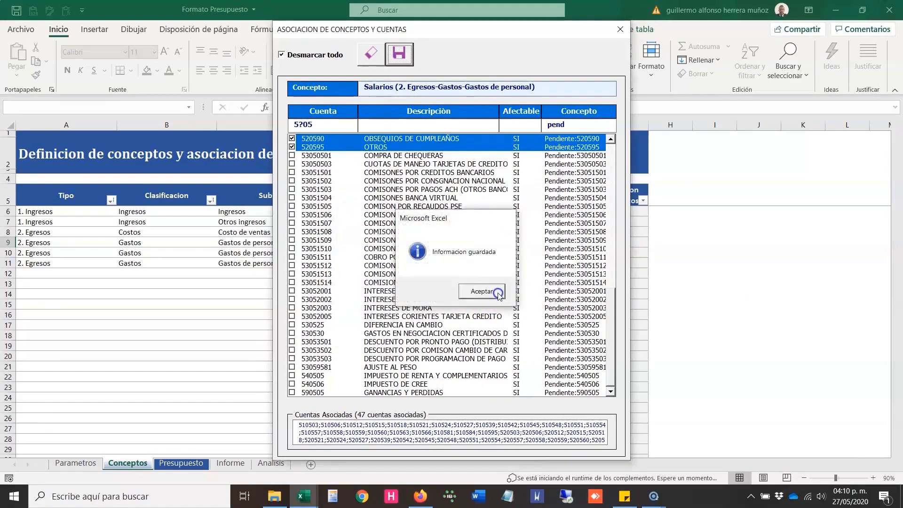
pyautogui.doubleClick(499, 293)
pyautogui.click(620, 31)
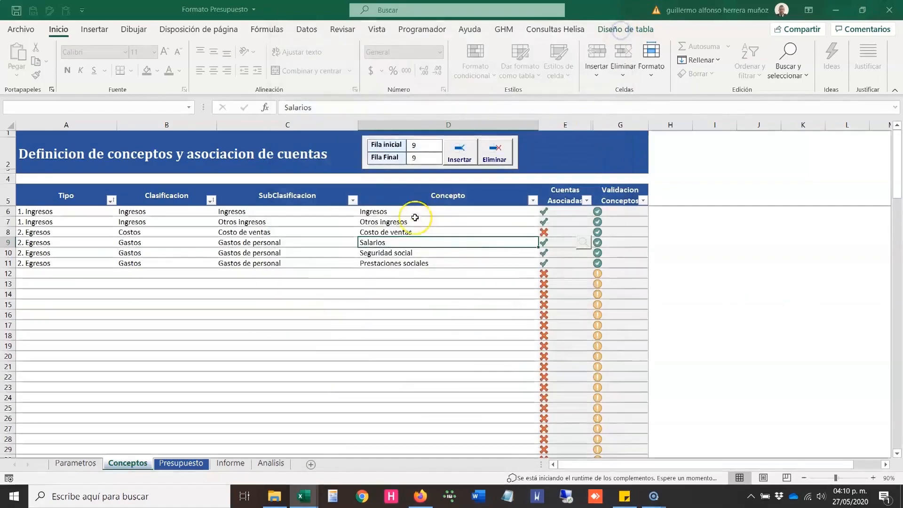
# Step: Open the account association for Costo de ventas in row 8, filter Cuenta by 6* and mark all listed accounts
pyautogui.click(501, 231)
pyautogui.click(584, 232)
pyautogui.click(354, 124)
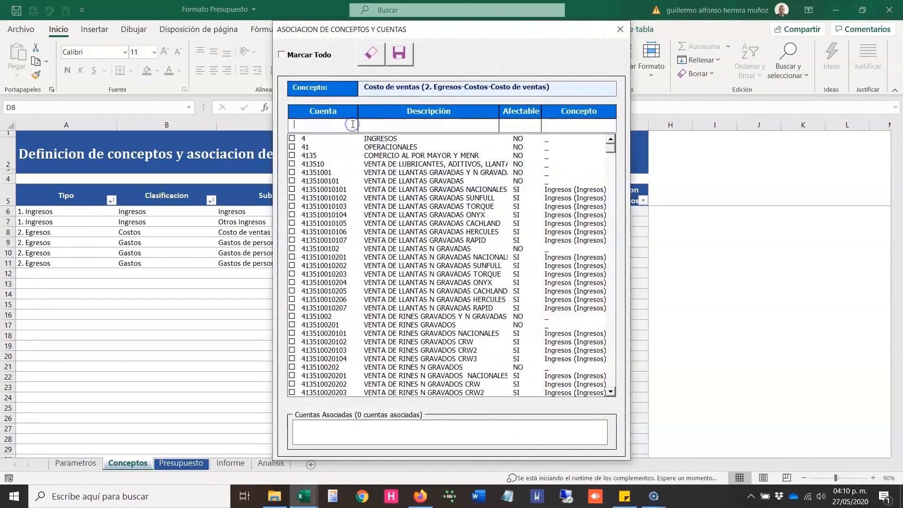
pyautogui.write('6*')
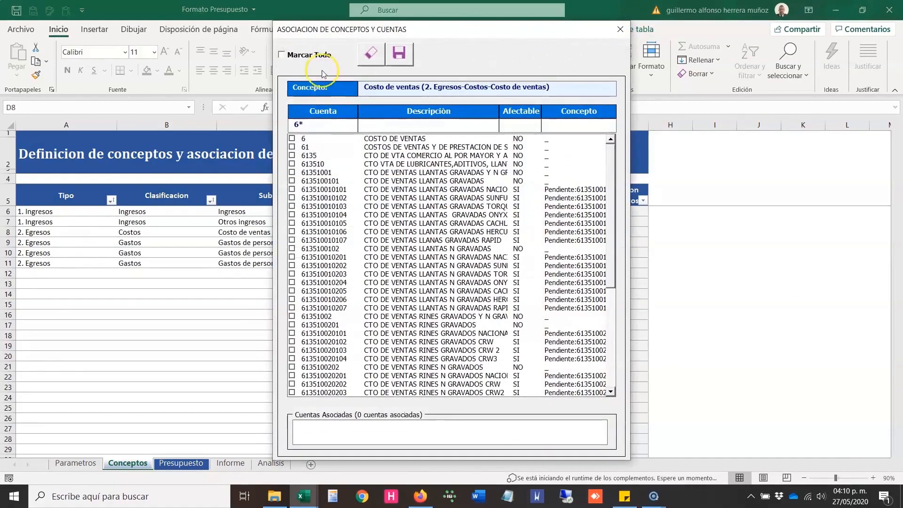
pyautogui.click(313, 58)
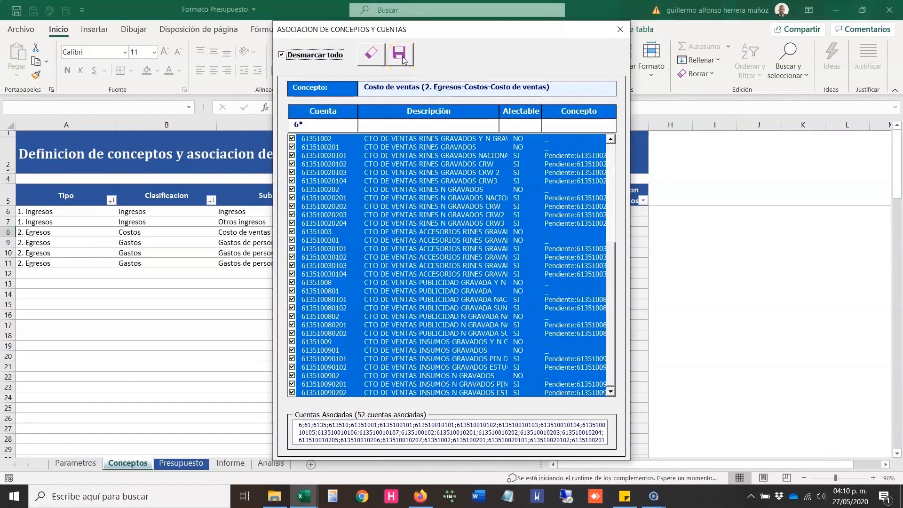
# Step: Save the accounts associated with Costo de ventas and close the association form
pyautogui.click(403, 59)
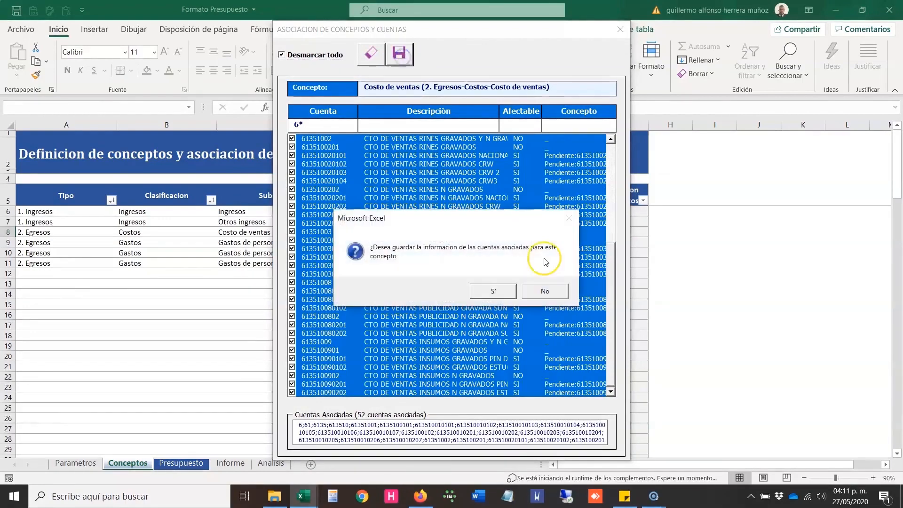
pyautogui.click(378, 292)
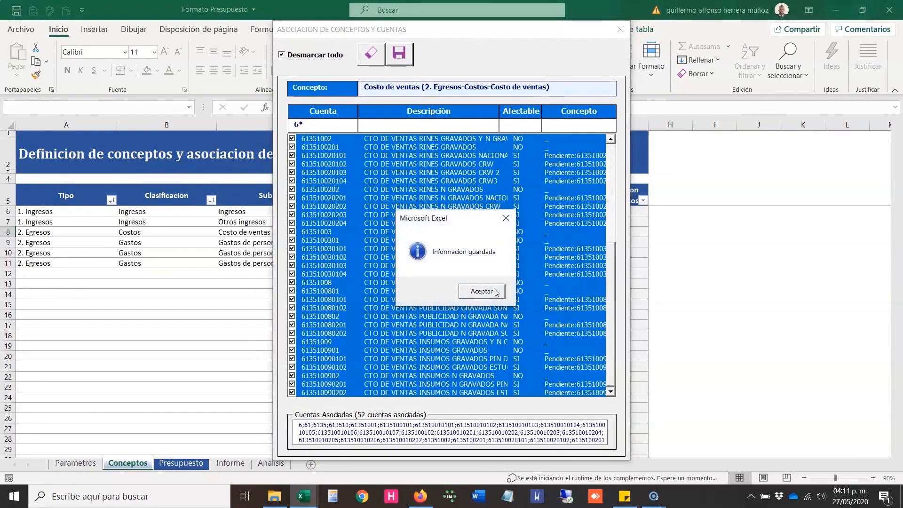
pyautogui.click(481, 294)
pyautogui.click(619, 31)
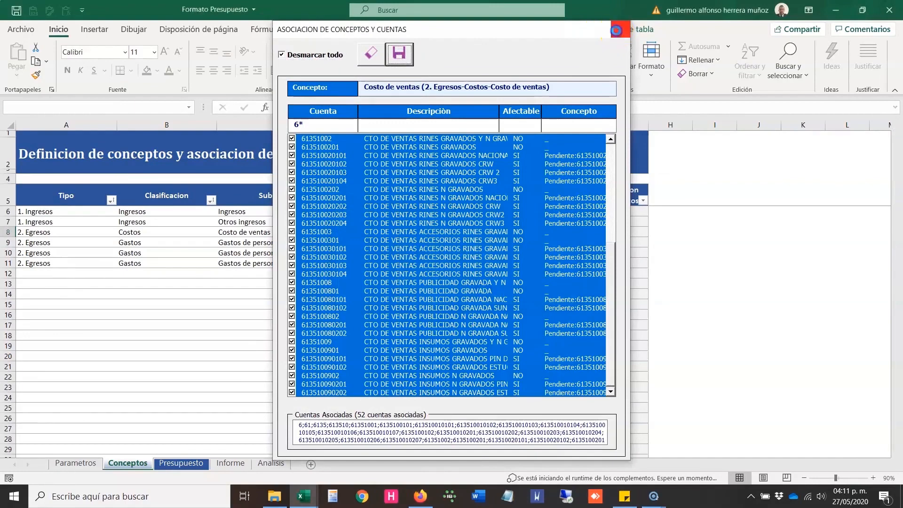
# Step: Check the concepts listed in the Presupuesto sheet against the remaining empty concept rows in Conceptos
pyautogui.click(373, 263)
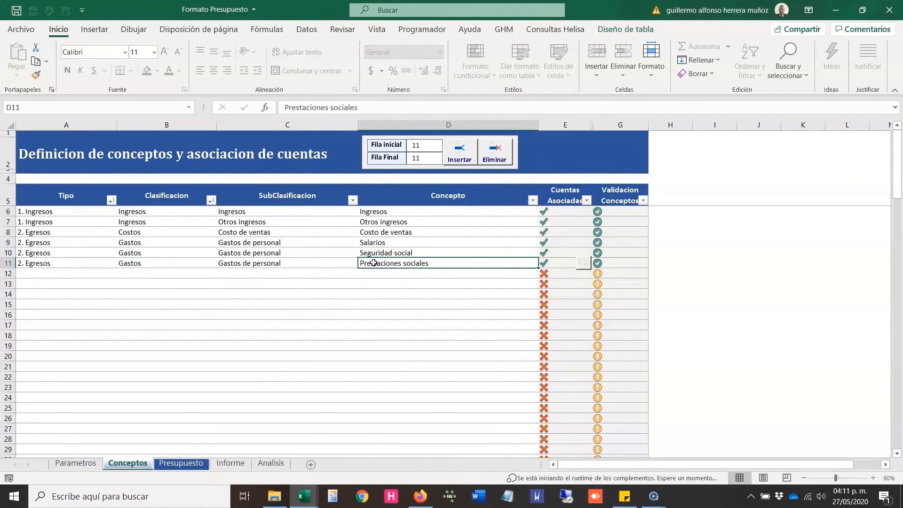
pyautogui.click(365, 272)
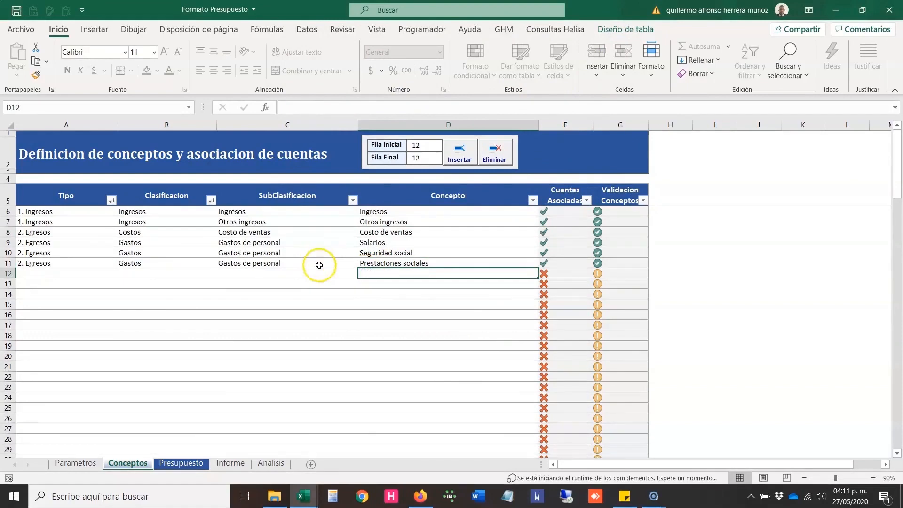
pyautogui.moveTo(370, 264); pyautogui.dragTo(378, 384)
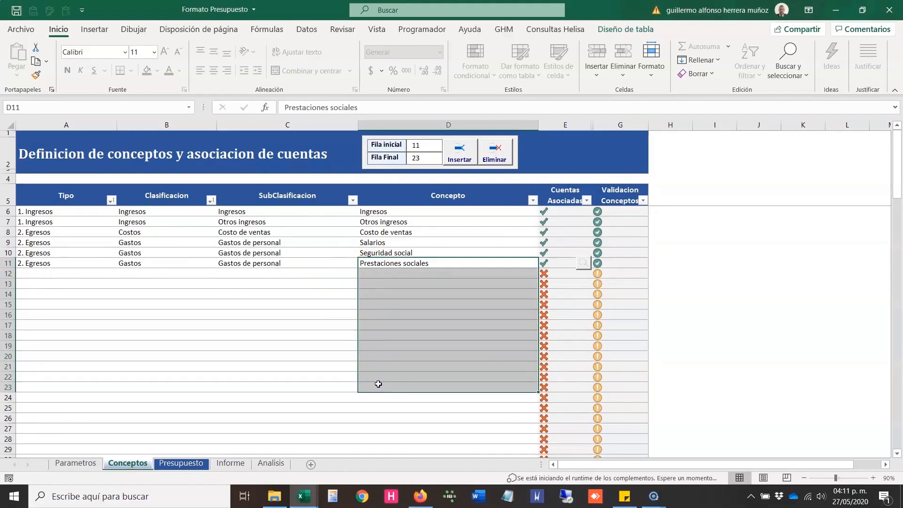
pyautogui.click(181, 463)
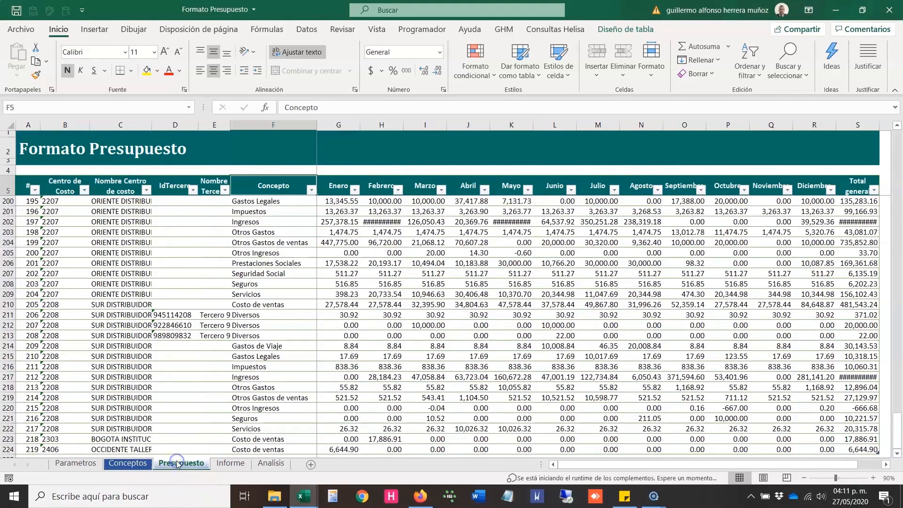
pyautogui.doubleClick(403, 124)
pyautogui.click(266, 420)
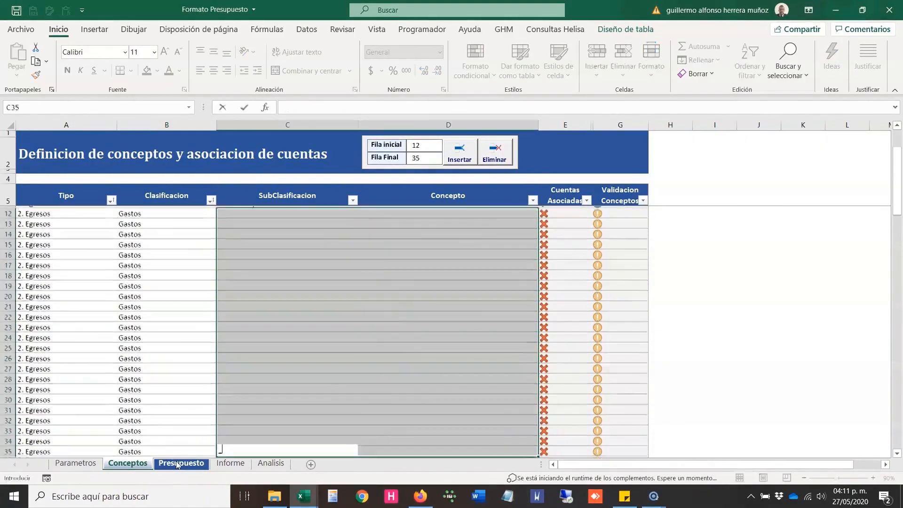
# Step: Enter Honorarios Financieros and Otros Honorarios as the concepts in rows 12 and 13
pyautogui.click(399, 274)
pyautogui.write('Honorarios Financieros')
pyautogui.press('Return')
pyautogui.write('Otros Honorarios')
# Step: Associate two accounts with Honorarios Financieros in row 12 after filtering Cuenta by 5?10, and save
pyautogui.click(583, 273)
pyautogui.write('5?10')
pyautogui.click(292, 248)
pyautogui.click(292, 265)
pyautogui.click(399, 54)
# Step: Filter row 13's accounts by Cuenta 5?10 and Concepto pen, mark the pending ones for Otros Honorarios and save
pyautogui.click(541, 284)
pyautogui.click(584, 284)
pyautogui.write('5?10')
pyautogui.click(578, 125)
pyautogui.write('pen')
pyautogui.moveTo(292, 138); pyautogui.dragTo(292, 239)
pyautogui.click(399, 54)
# Step: Filter row 14's accounts by 5?15, associate those from 5115 through 521595 and save the association
pyautogui.click(584, 293)
pyautogui.click(314, 124)
pyautogui.write('5?15')
pyautogui.click(281, 55)
pyautogui.click(399, 54)
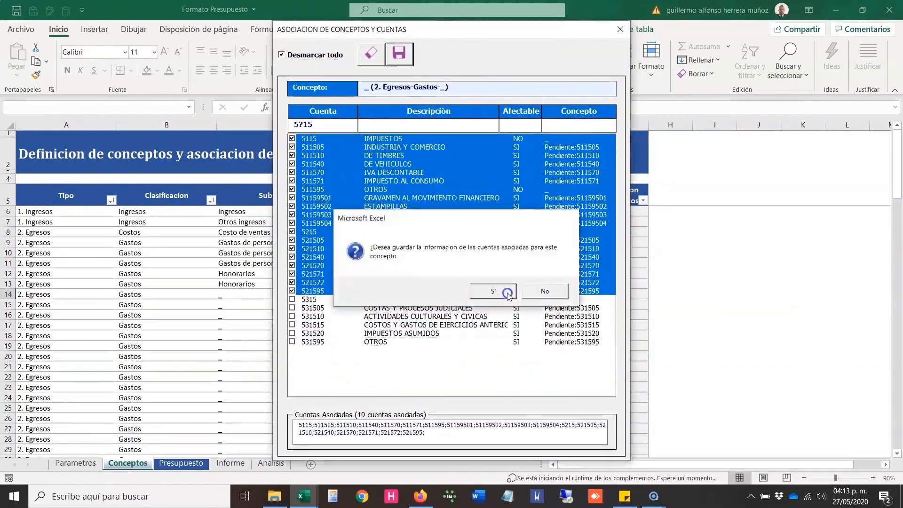
pyautogui.click(492, 291)
# Step: Enter Impuestos as both the subclassification and the concept of row 14
pyautogui.moveTo(399, 294); pyautogui.dragTo(299, 297)
pyautogui.write('Impuestos')
pyautogui.hotkey('ctrl', 'Return')
# Step: Name row 15 Arrendamientos and mark all accounts filtered by 5?20 for it
pyautogui.write('Arrendamientos')
pyautogui.click(583, 304)
pyautogui.write('5?20')
pyautogui.click(281, 54)
# Step: Mark all accounts filtered by 5?25 for row 16 and name the row Contribuciones y afiliaciones, checking the concept name in Presupuesto
pyautogui.write('5?25')
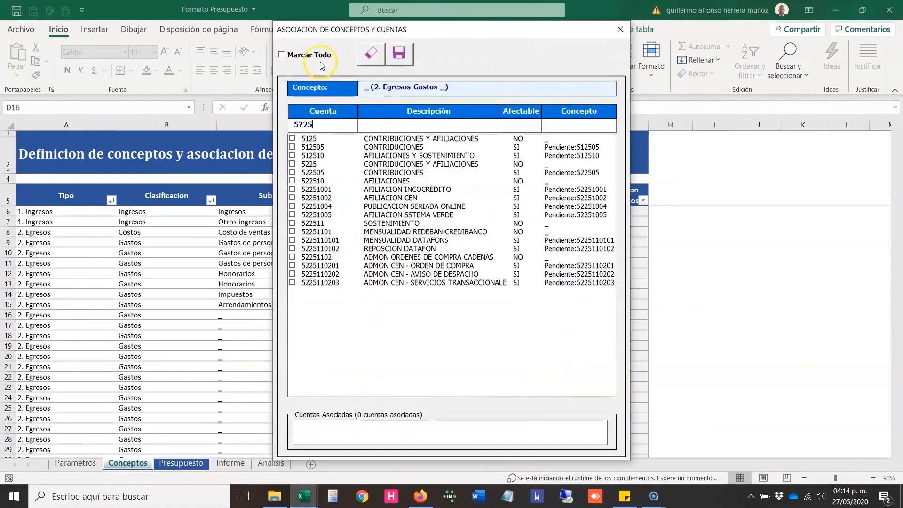
pyautogui.click(281, 55)
pyautogui.click(181, 463)
pyautogui.click(128, 463)
pyautogui.moveTo(301, 315); pyautogui.dragTo(371, 318)
pyautogui.write('Contribuciones y afiliaciones')
# Step: Associate row 17 with the accounts filtered by 5?30 except one, save, and name the row Seguros
pyautogui.click(584, 324)
pyautogui.write('5?30')
pyautogui.click(281, 54)
pyautogui.click(292, 172)
pyautogui.click(399, 54)
pyautogui.write('Seguros')
# Step: Associate row 18 with accounts filtered by 5?35, save, and name the row Servicios
pyautogui.click(583, 335)
pyautogui.write('5?35')
pyautogui.click(492, 291)
pyautogui.write('Servicios')
# Step: Associate row 19 with all accounts filtered by 5?40, save, and name the row Gastos Legales
pyautogui.click(585, 346)
pyautogui.write('5?40')
pyautogui.click(282, 54)
pyautogui.click(399, 54)
pyautogui.write('Gastos Legales')
# Step: Associate row 20 with all accounts filtered by 5?45, save, and name the row Mantenimiento
pyautogui.click(583, 356)
pyautogui.write('5?45')
pyautogui.click(281, 55)
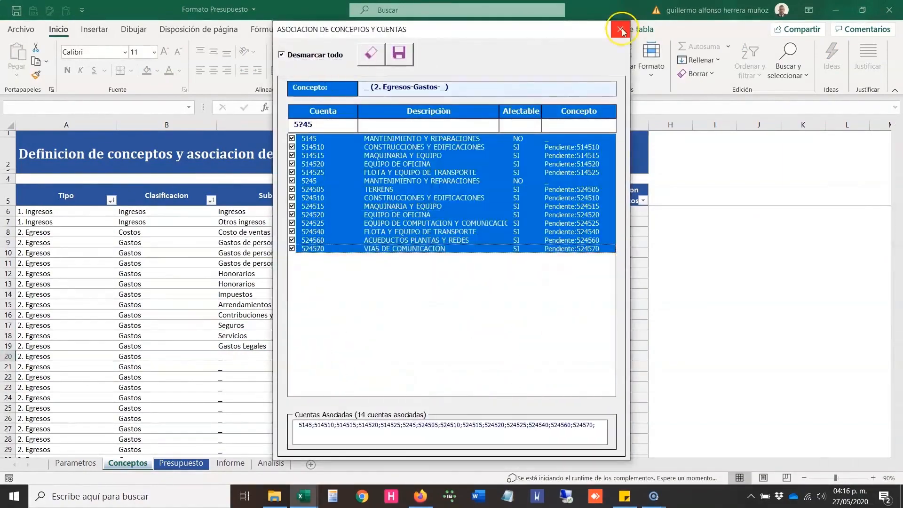
pyautogui.click(399, 54)
pyautogui.write('Mantenimiento')
# Step: Check the names in Presupuesto, associate row 21 with all accounts filtered by 5?50, save, and name it Adecuaciones
pyautogui.click(181, 463)
pyautogui.click(128, 463)
pyautogui.click(584, 367)
pyautogui.write('5?50')
pyautogui.click(282, 55)
pyautogui.click(399, 54)
pyautogui.write('Adecuaciones')
# Step: Associate row 22 with all pending accounts filtered by 5?55, save, and name the row Gastos de Viaje
pyautogui.moveTo(371, 377); pyautogui.dragTo(348, 379)
pyautogui.click(583, 377)
pyautogui.write('pen5?55')
pyautogui.click(312, 57)
pyautogui.click(398, 54)
pyautogui.click(288, 376)
pyautogui.write('Gastos de Viaje')
# Step: Associate row 23 with all accounts filtered by 5?6, save, and enter Depreciacion as its concept
pyautogui.click(584, 388)
pyautogui.write('5?6')
pyautogui.click(312, 57)
pyautogui.click(398, 55)
pyautogui.write('Depreciacion')
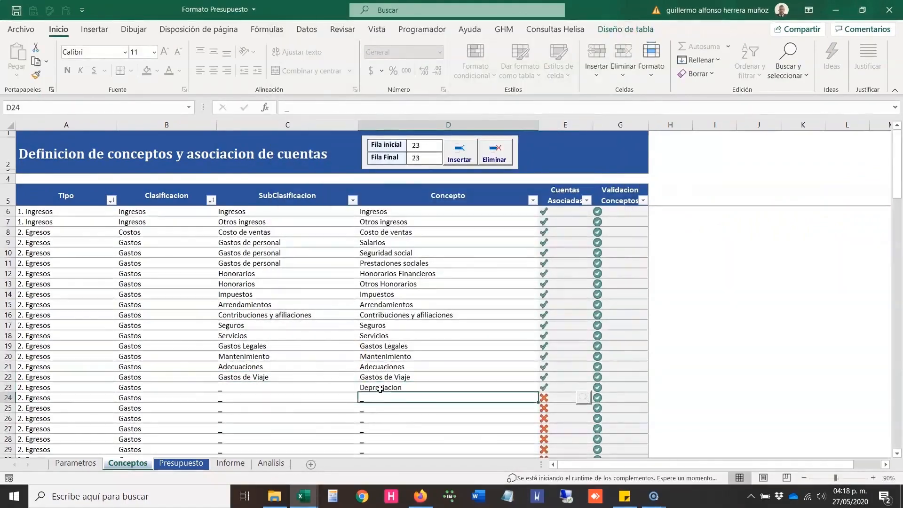
# Step: Enter Amortizacion as row 24's concept and Depreciacion y amortizacion as the subclassification of rows 23 and 24
pyautogui.press('Return')
pyautogui.write('Amortizacion')
pyautogui.moveTo(301, 388); pyautogui.dragTo(301, 397)
pyautogui.moveTo(301, 489)
pyautogui.write('Depreciacion y amortizacion')
# Step: Associate row 24 with all accounts filtered by 5?65 and save the association
pyautogui.click(342, 29)
pyautogui.click(583, 398)
pyautogui.write('5?65')
pyautogui.click(296, 55)
pyautogui.click(399, 54)
# Step: Check the spelling in Presupuesto and correct the concepts in rows 23 and 24 to Depreciación and Amortización
pyautogui.click(181, 463)
pyautogui.click(311, 190)
pyautogui.click(127, 463)
pyautogui.write('Depreciación Amortización')
# Step: Name row 25 Diversos after checking Presupuesto, then associate accounts filtered by 5?95 and save
pyautogui.click(181, 463)
pyautogui.click(128, 463)
pyautogui.write('Diversos')
pyautogui.click(548, 407)
pyautogui.write('5?95')
pyautogui.click(402, 60)
# Step: Name row 26 Otros Gastos de ventas, mark all accounts filtered by Cuenta 52* and Concepto pen, and save
pyautogui.moveTo(245, 418); pyautogui.dragTo(373, 418)
pyautogui.write('Otros Gastos de ventas')
pyautogui.hotkey('ctrl', 'Return')
pyautogui.click(546, 418)
pyautogui.write('52')
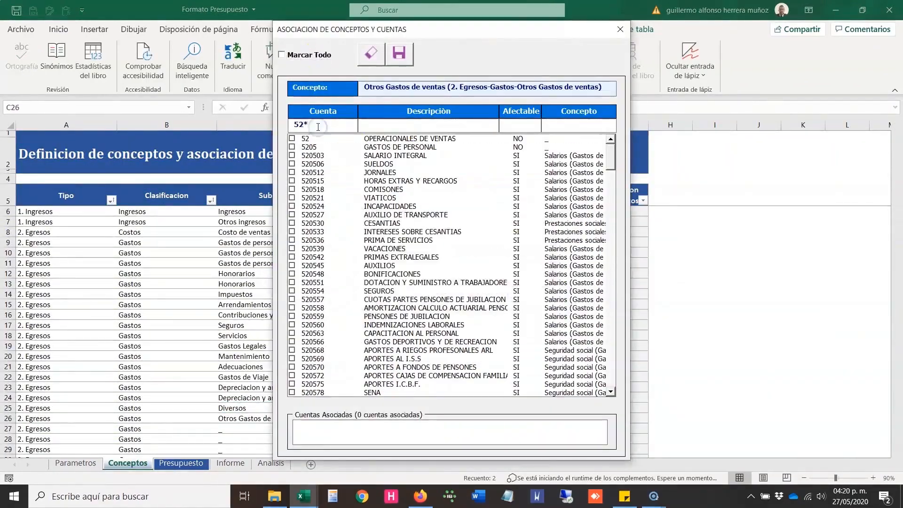
pyautogui.click(577, 125)
pyautogui.write('pen')
pyautogui.click(282, 55)
pyautogui.click(400, 61)
# Step: Name row 27 Deterioro, associate accounts filtered by 5?99 and save
pyautogui.moveTo(244, 428); pyautogui.dragTo(365, 428)
pyautogui.write('Deterioro')
pyautogui.click(583, 428)
pyautogui.write('5?99')
pyautogui.click(398, 55)
# Step: Name row 28 Otros Gastos, associate all accounts filtered by 53 and save
pyautogui.write('Otros Gastos')
pyautogui.click(583, 439)
pyautogui.write('53')
pyautogui.click(282, 55)
pyautogui.click(398, 55)
# Step: Review the completed concept rows and the leftover placeholder rows in the Conceptos list
pyautogui.click(282, 354)
pyautogui.press('Down')
pyautogui.press('Down')
pyautogui.press('Down')
pyautogui.press('Down')
pyautogui.press('Down')
pyautogui.press('Down')
pyautogui.press('Down')
pyautogui.press('Down')
pyautogui.press('Down')
pyautogui.press('Down')
pyautogui.press('Down')
pyautogui.press('Down')
pyautogui.press('Down')
pyautogui.press('Down')
pyautogui.press('Down')
pyautogui.press('Down')
pyautogui.press('Up')
pyautogui.press('Up')
pyautogui.press('Up')
pyautogui.press('Up')
pyautogui.press('Up')
pyautogui.press('Up')
pyautogui.press('Up')
pyautogui.press('Up')
pyautogui.press('Down')
pyautogui.press('Down')
pyautogui.press('Down')
pyautogui.press('Down')
pyautogui.press('Down')
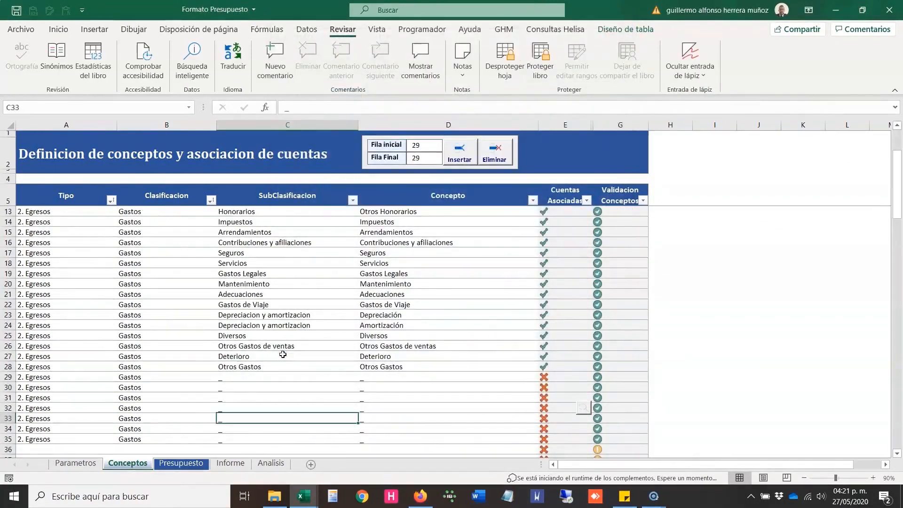
pyautogui.hotkey('shift', 'pagedown')
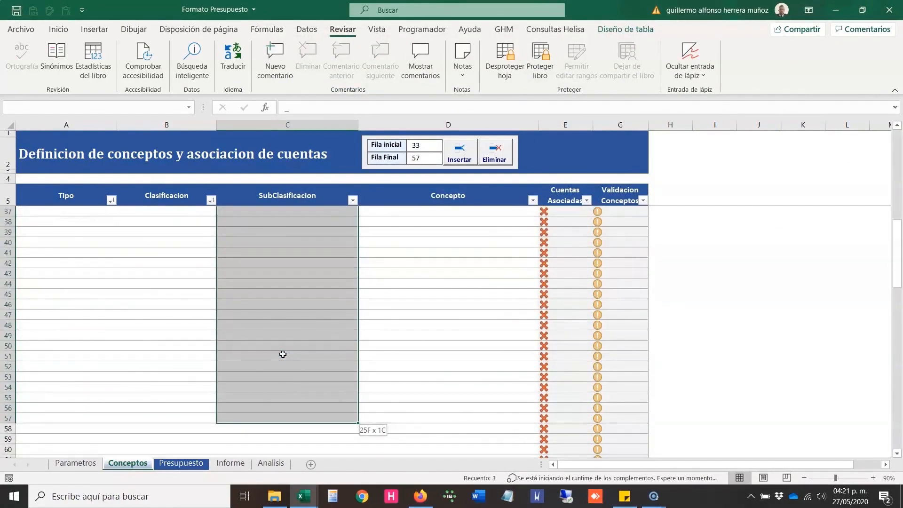
pyautogui.hotkey('ctrl', 'Up')
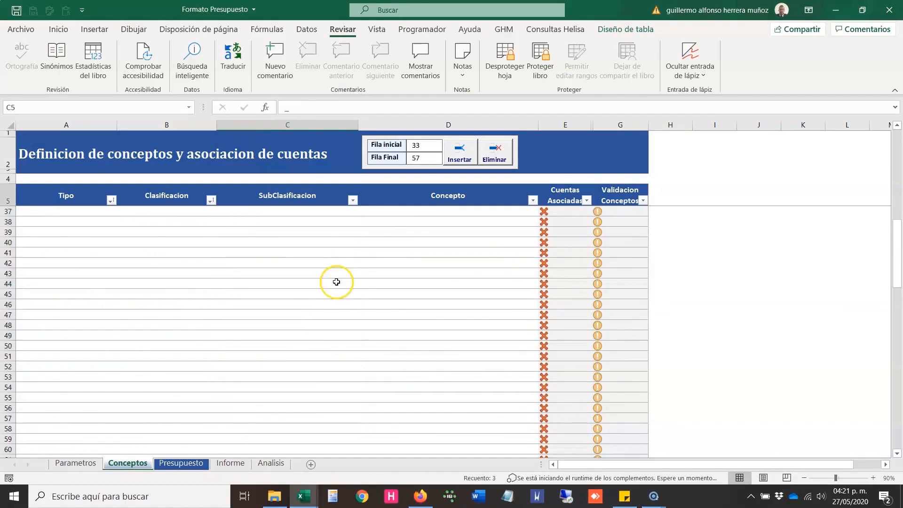
pyautogui.press('Down')
pyautogui.press('Down')
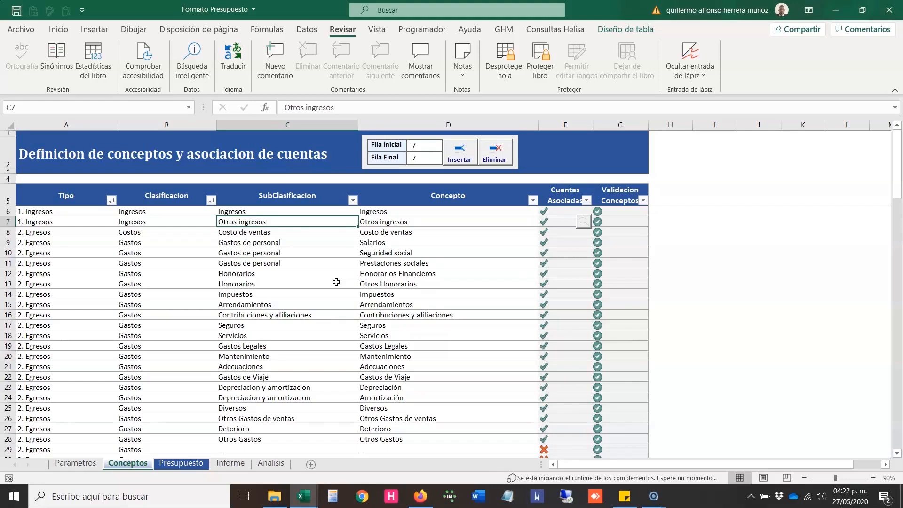
# Step: Delete rows 35 to 59 from the Conceptos list
pyautogui.hotkey('ctrl', 'Down')
pyautogui.hotkey('shift', 'pagedown')
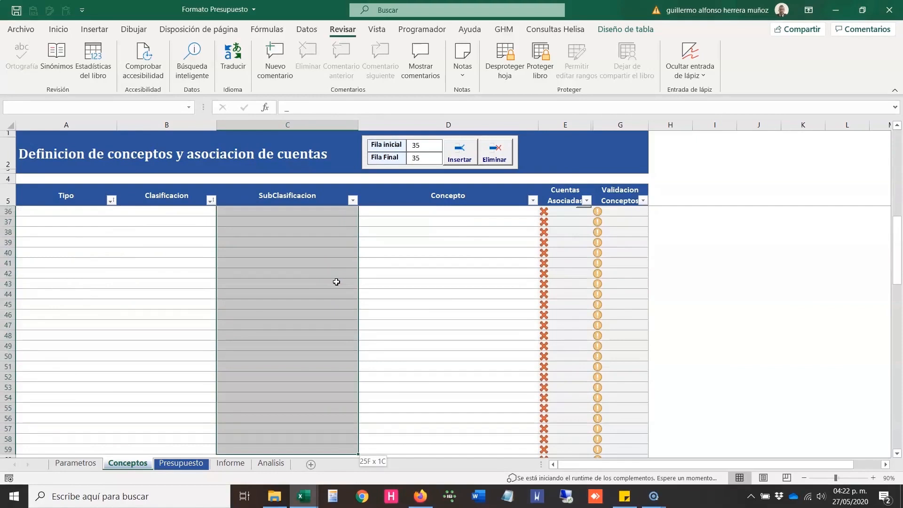
pyautogui.click(494, 152)
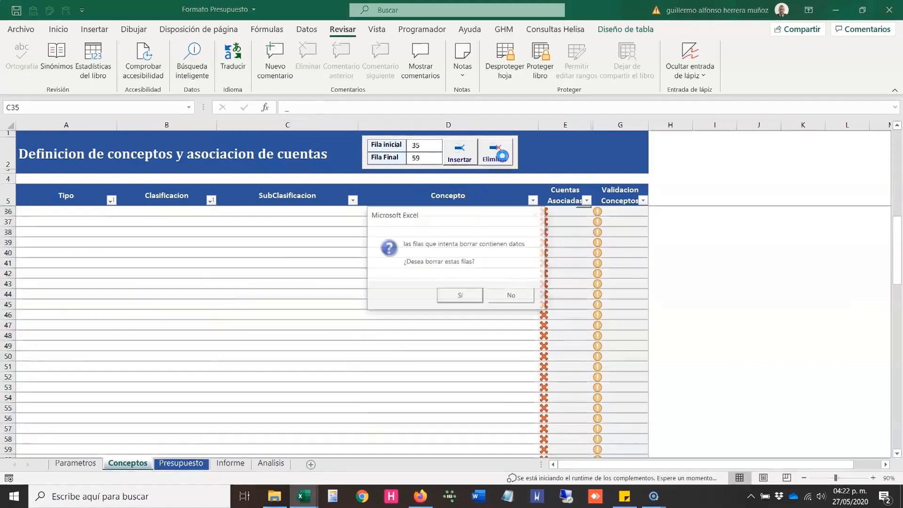
pyautogui.click(460, 296)
# Step: Delete rows 32 to 50 from the Conceptos list and confirm removing the rows that contain data
pyautogui.click(288, 299)
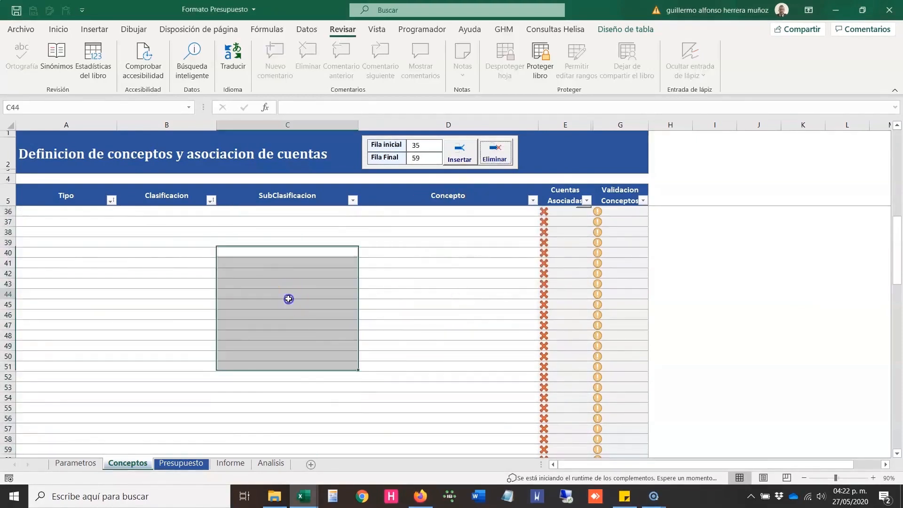
pyautogui.moveTo(261, 353); pyautogui.dragTo(279, 262)
pyautogui.click(494, 152)
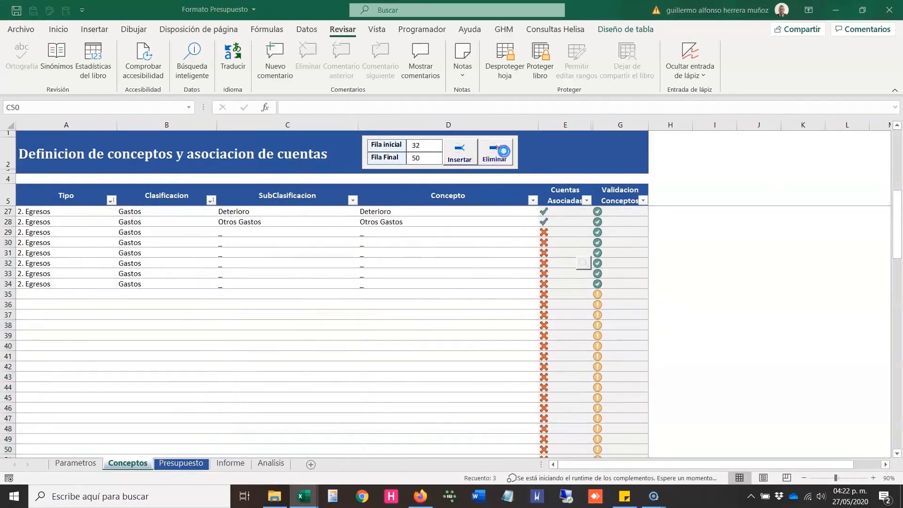
pyautogui.click(475, 296)
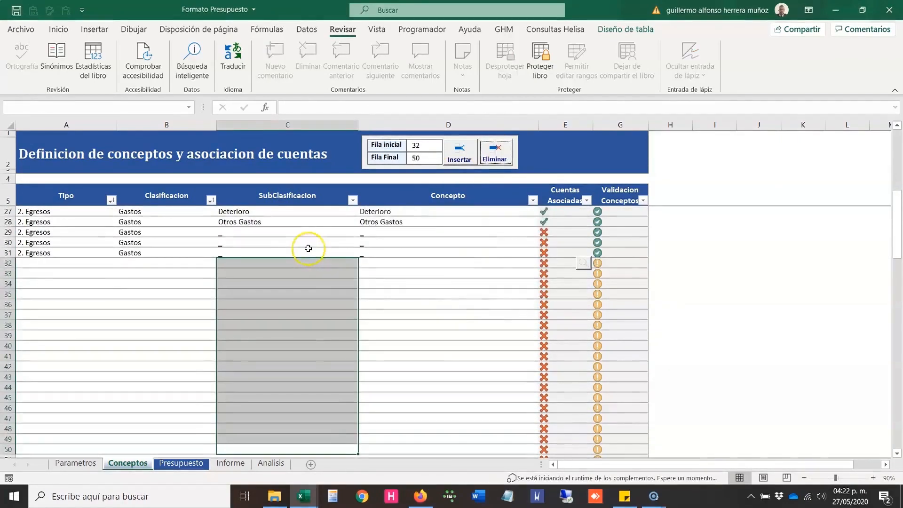
# Step: Delete rows 30 to 43 from the Conceptos list, confirming the removal of their data
pyautogui.moveTo(308, 243); pyautogui.dragTo(308, 372)
pyautogui.click(494, 153)
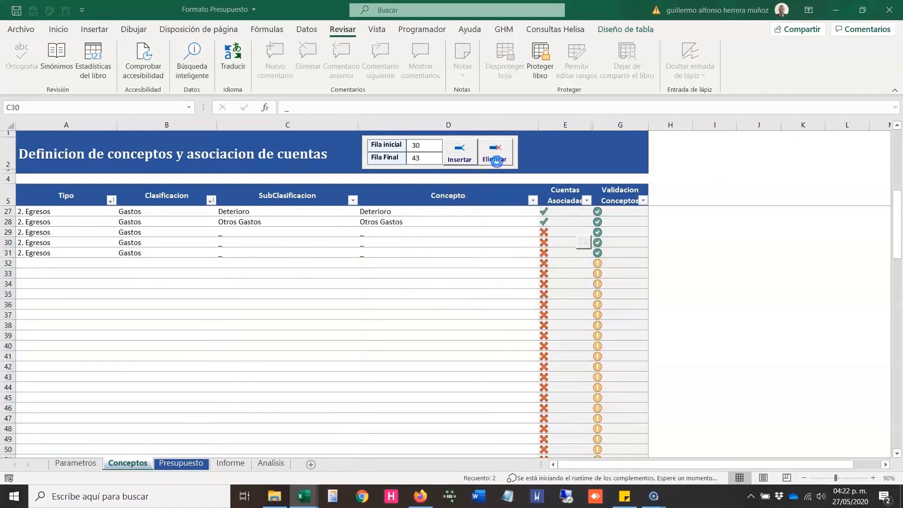
pyautogui.click(460, 296)
# Step: Delete the empty rows 36 to 46 from the Conceptos list
pyautogui.click(308, 304)
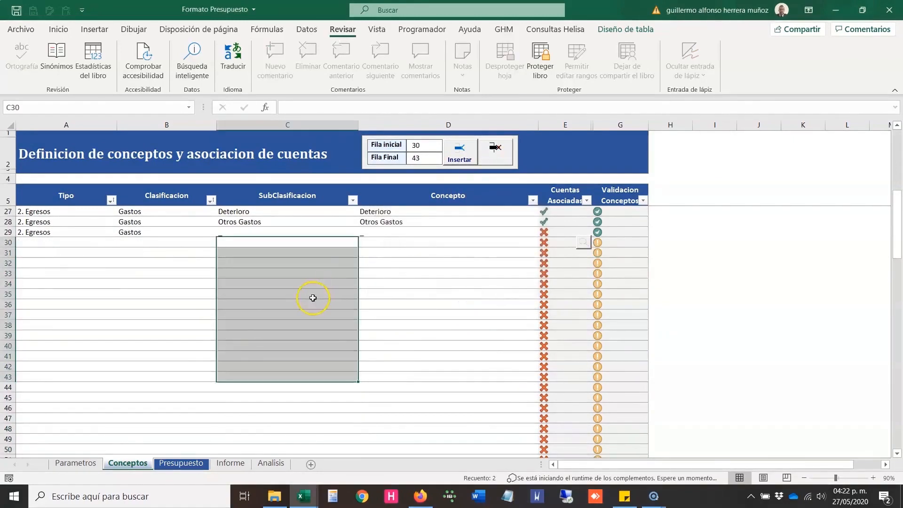
pyautogui.moveTo(281, 333); pyautogui.dragTo(277, 362)
pyautogui.scroll(-8, 276, 360)
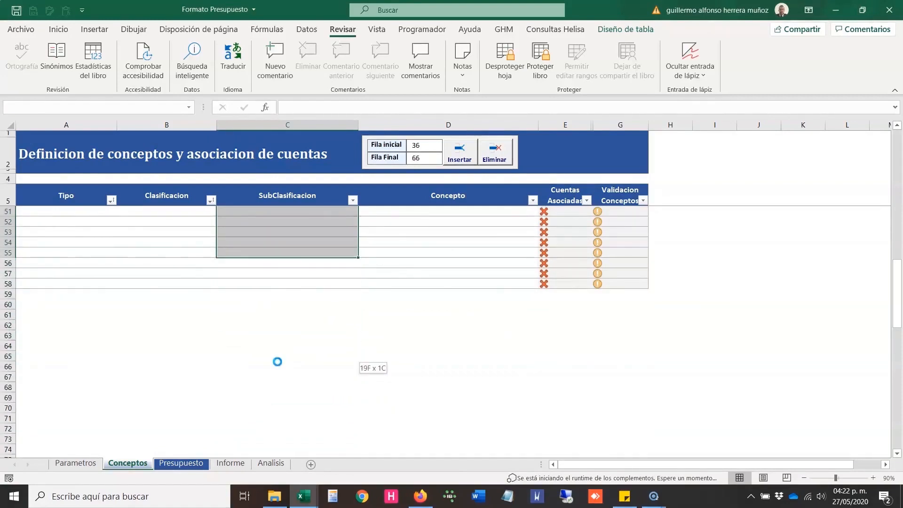
pyautogui.click(497, 155)
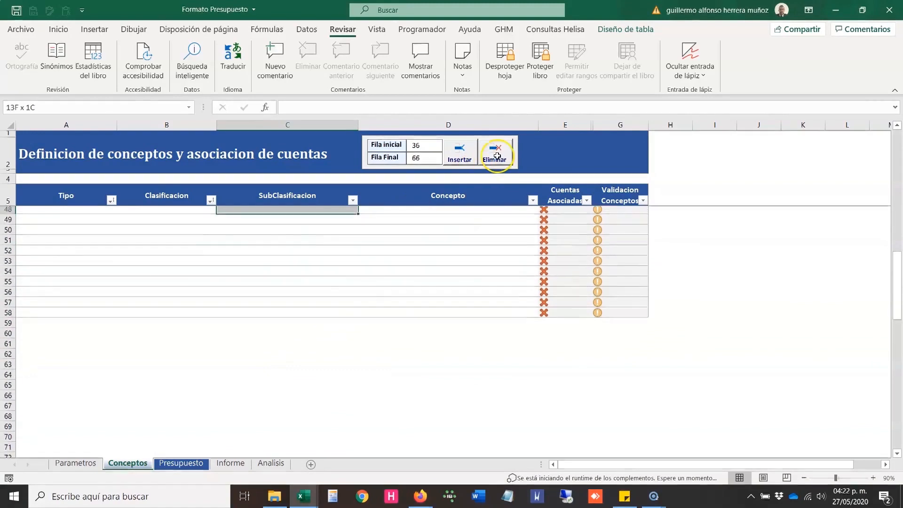
pyautogui.click(442, 275)
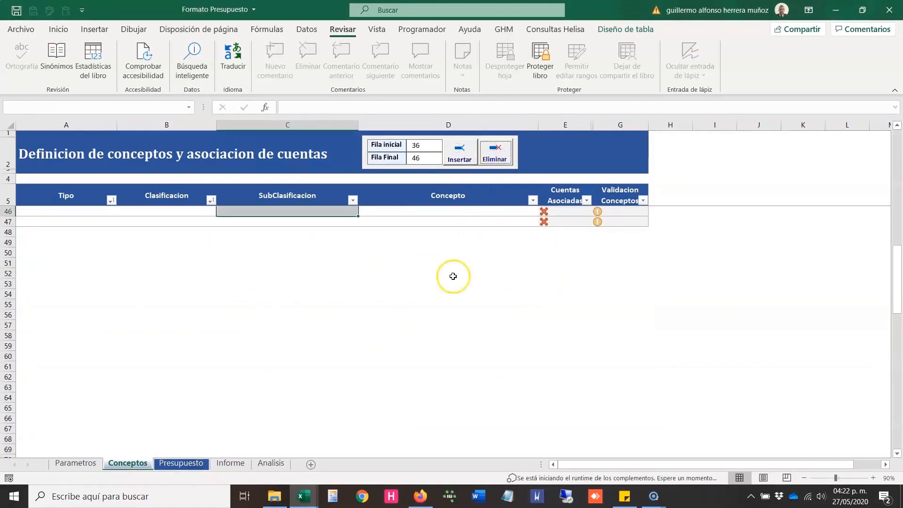
# Step: Review the remaining Conceptos rows, from the empty rows at the end up through the Gastos concepts
pyautogui.press('Up')
pyautogui.press('Up')
pyautogui.press('Up')
pyautogui.press('Up')
pyautogui.press('Up')
pyautogui.press('Up')
pyautogui.press('Up')
pyautogui.press('Up')
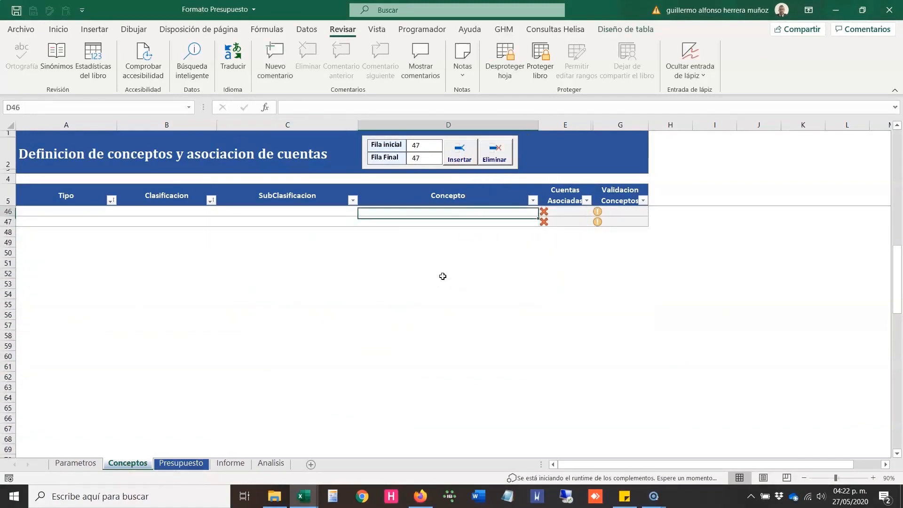
pyautogui.press('Up')
pyautogui.press('Up')
pyautogui.press('Up')
pyautogui.press('Up')
pyautogui.press('Up')
pyautogui.press('Up')
pyautogui.press('Up')
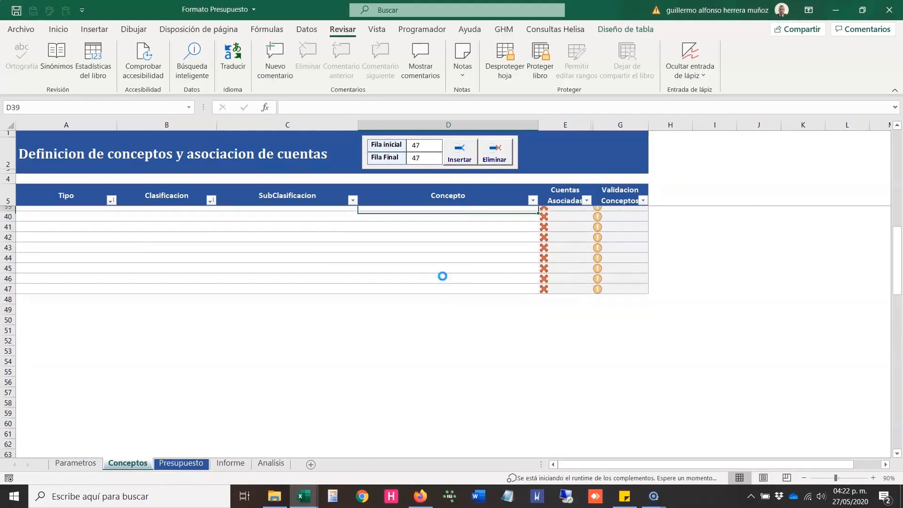
pyautogui.press('Up')
pyautogui.press('Up')
pyautogui.press('Up')
pyautogui.press('Up')
pyautogui.press('Up')
pyautogui.press('Up')
pyautogui.press('Up')
pyautogui.press('Left')
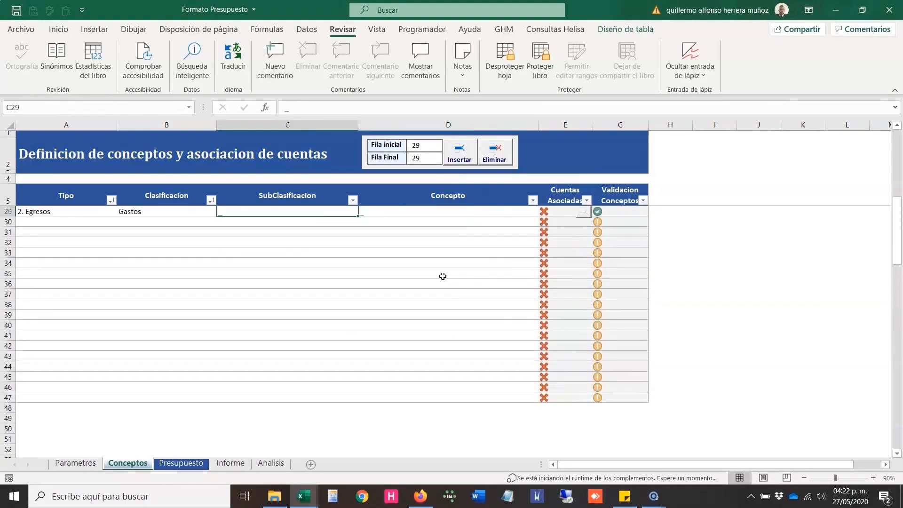
pyautogui.press('Down')
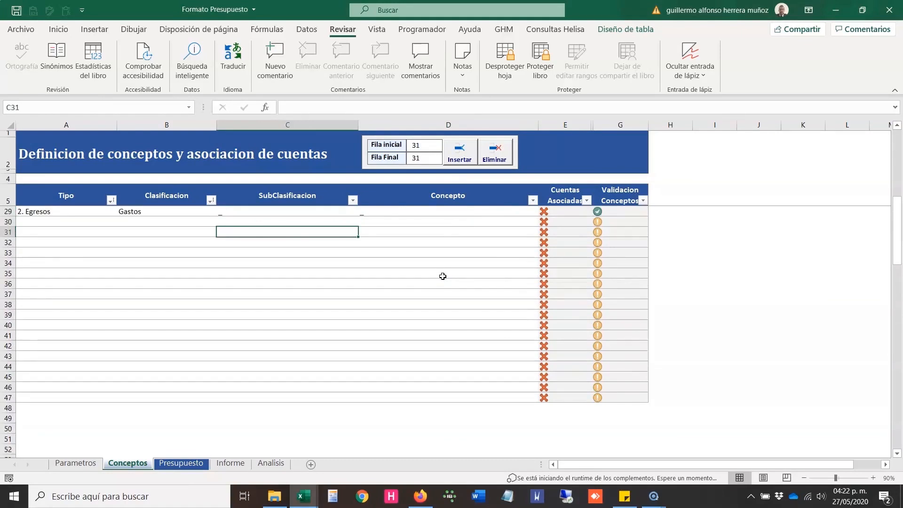
pyautogui.press('Up')
pyautogui.press('Up')
pyautogui.press('Up')
pyautogui.press('Up')
pyautogui.press('Up')
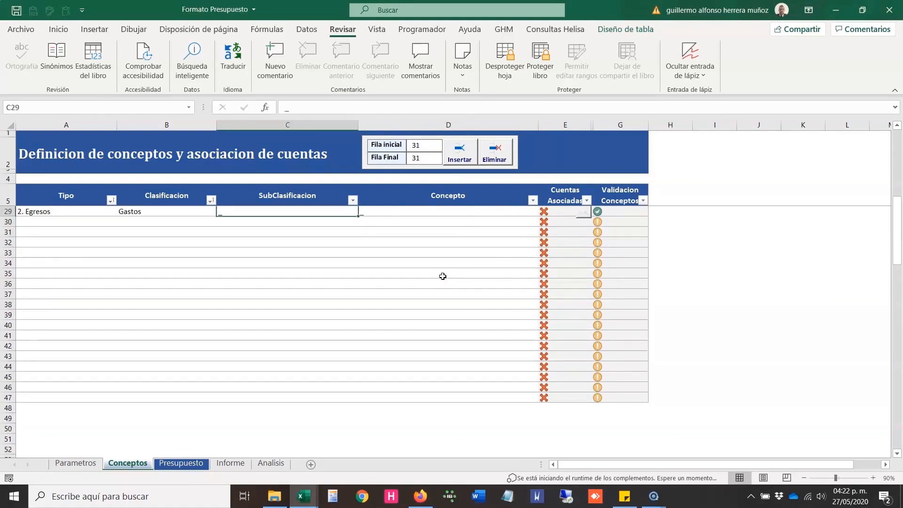
pyautogui.press('Up')
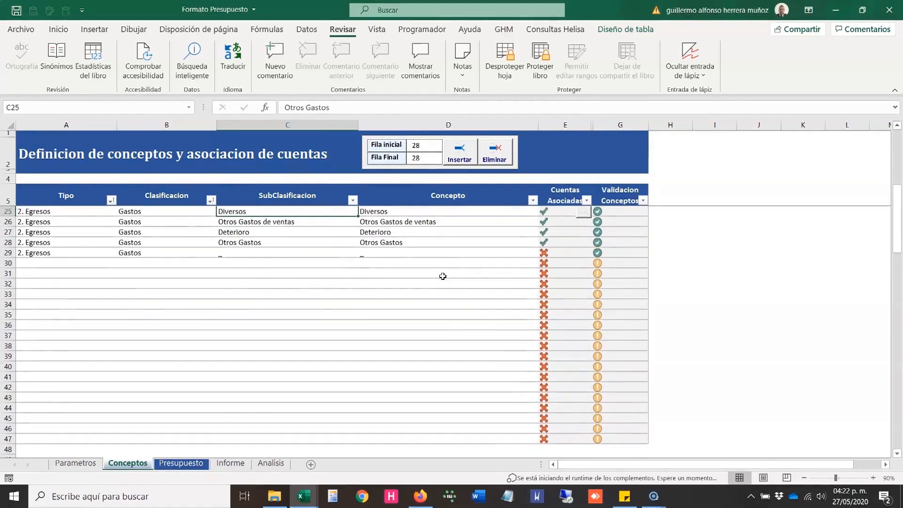
pyautogui.press('Up')
pyautogui.press('Up')
pyautogui.press('Up')
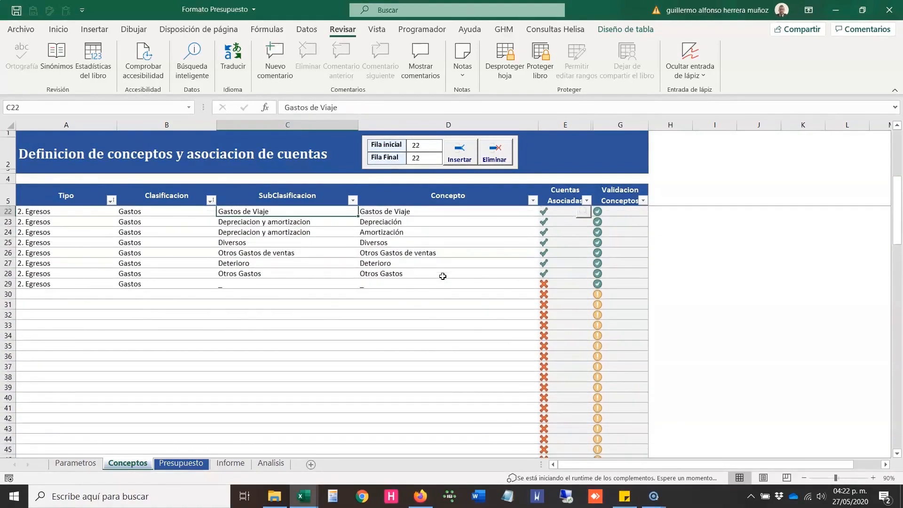
pyautogui.press('Down')
pyautogui.press('Down')
pyautogui.press('Down')
pyautogui.press('Down')
pyautogui.press('Down')
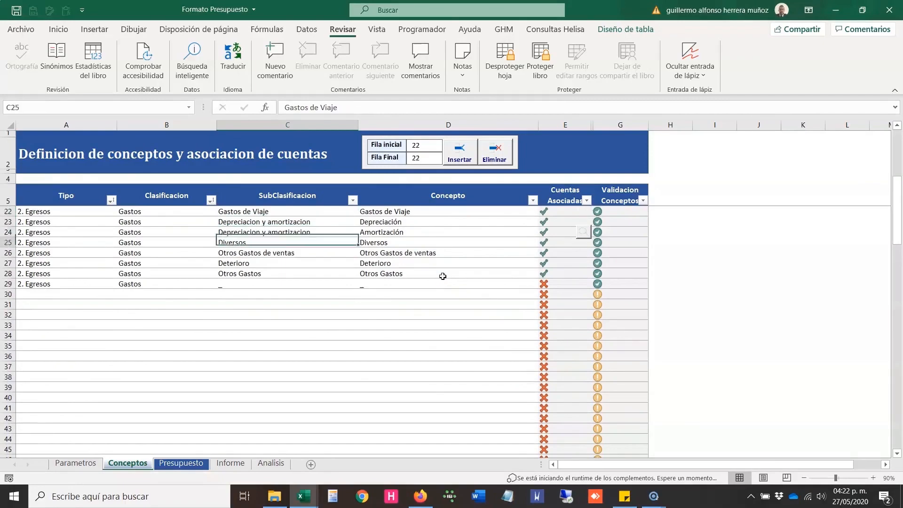
pyautogui.press('Right')
pyautogui.press('Up')
pyautogui.press('Up')
pyautogui.press('Up')
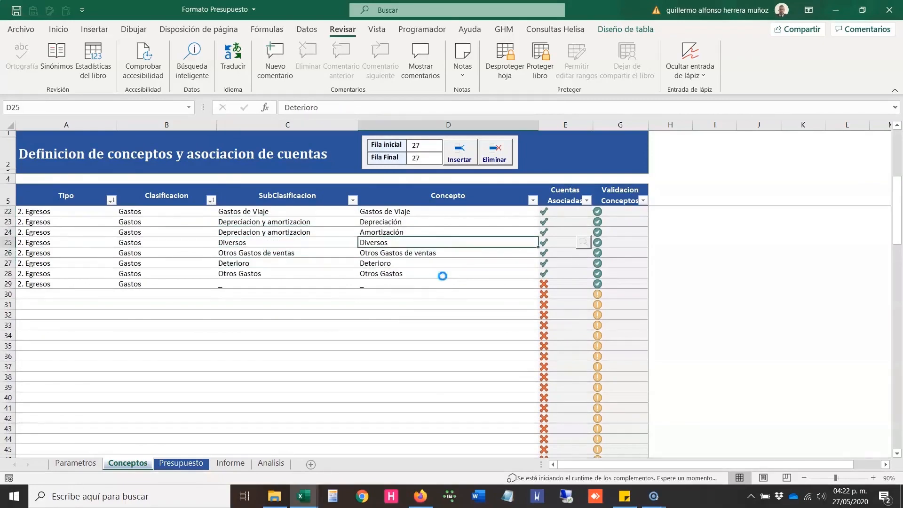
pyautogui.press('Up')
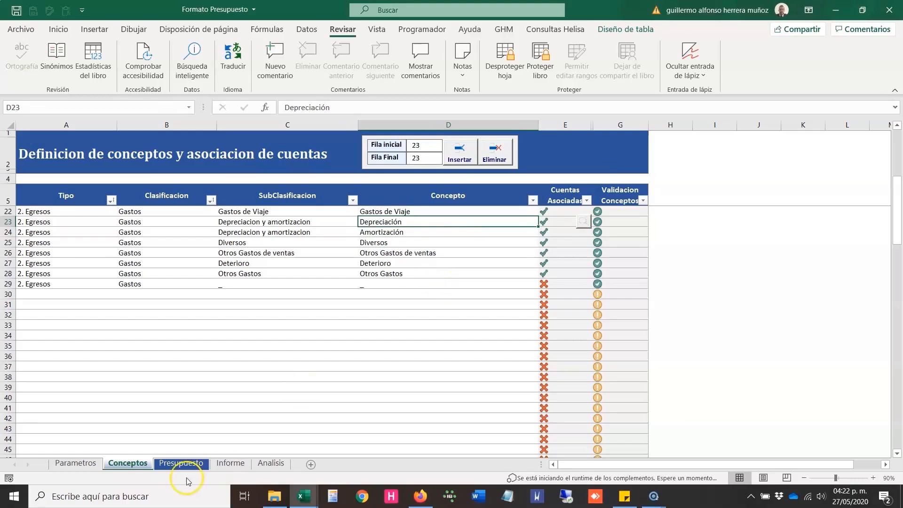
# Step: Examine the Concepto entries on the Presupuesto sheet and compare them with the concepts defined on the Conceptos sheet
pyautogui.click(183, 464)
pyautogui.moveTo(265, 222); pyautogui.dragTo(267, 273)
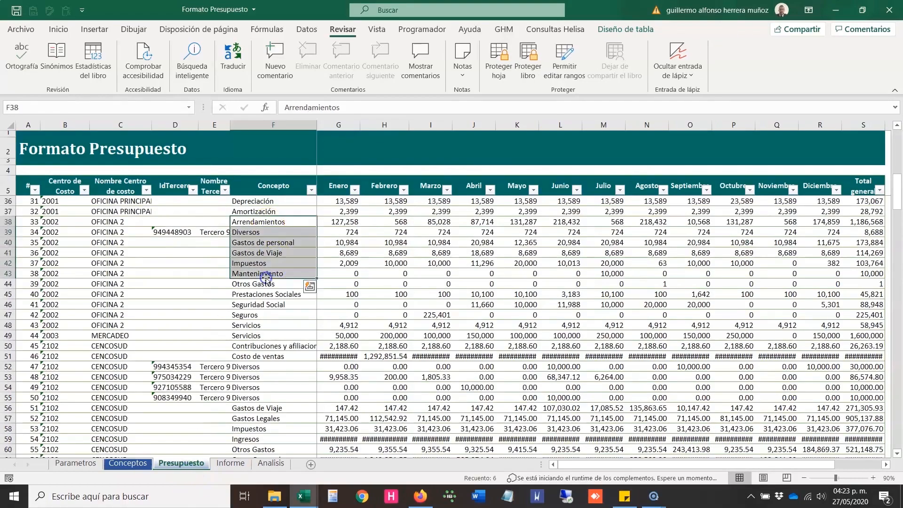
pyautogui.click(119, 464)
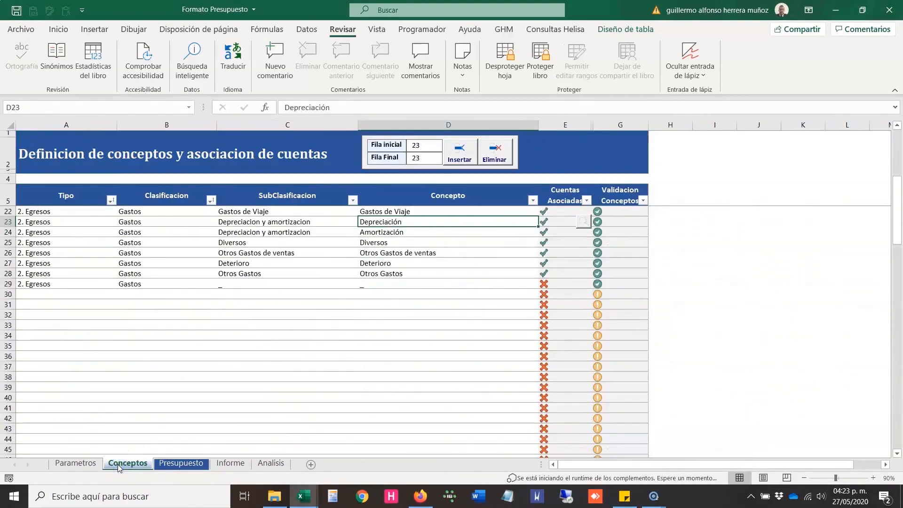
pyautogui.press('pageup')
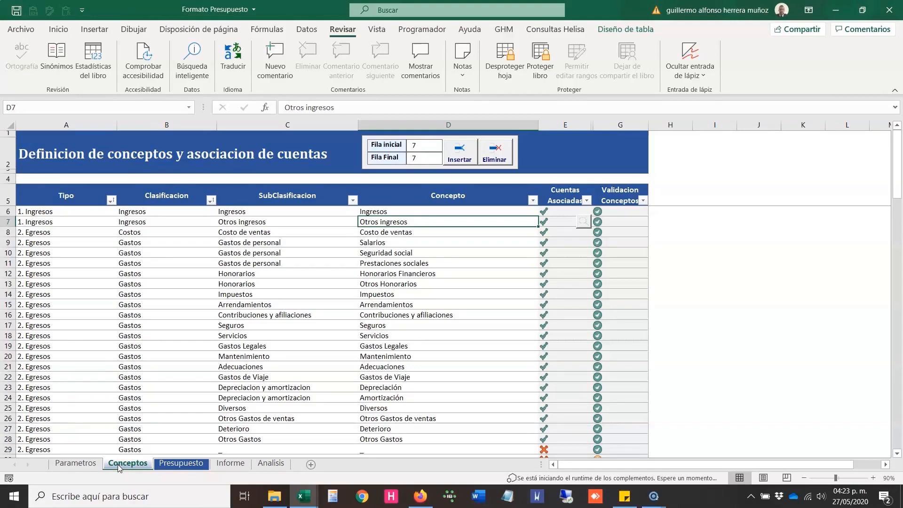
# Step: Return to the Parametros sheet and select the Campo and Valor headers of the parameter table
pyautogui.click(77, 467)
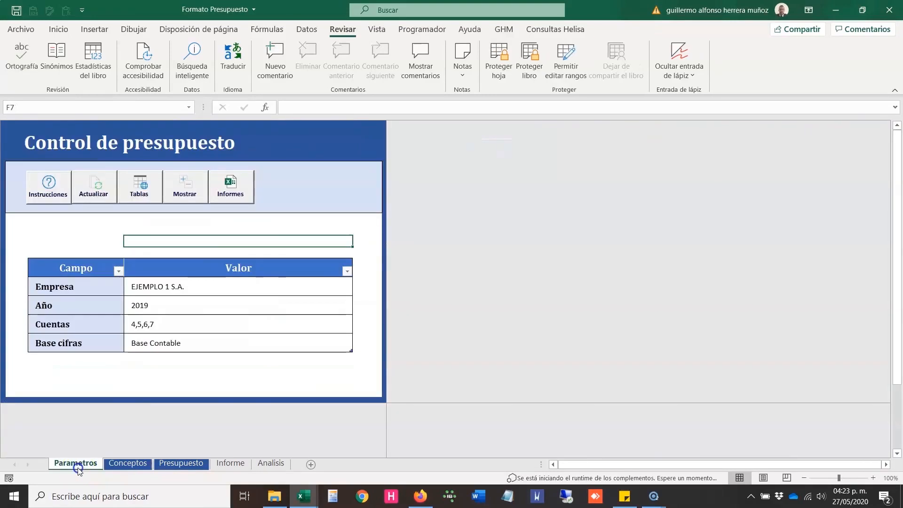
pyautogui.click(220, 273)
pyautogui.moveTo(220, 273); pyautogui.dragTo(108, 273)
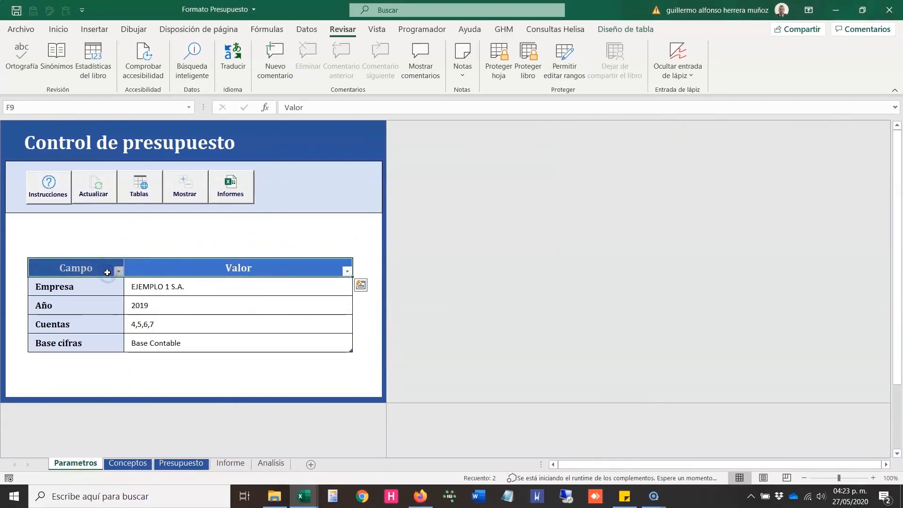